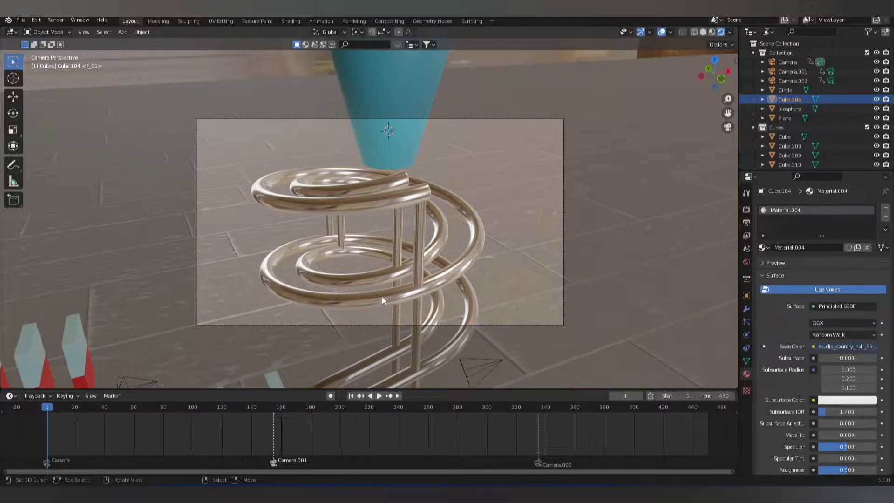
scroll(353, 291, up, 2)
scroll(386, 291, up, 2)
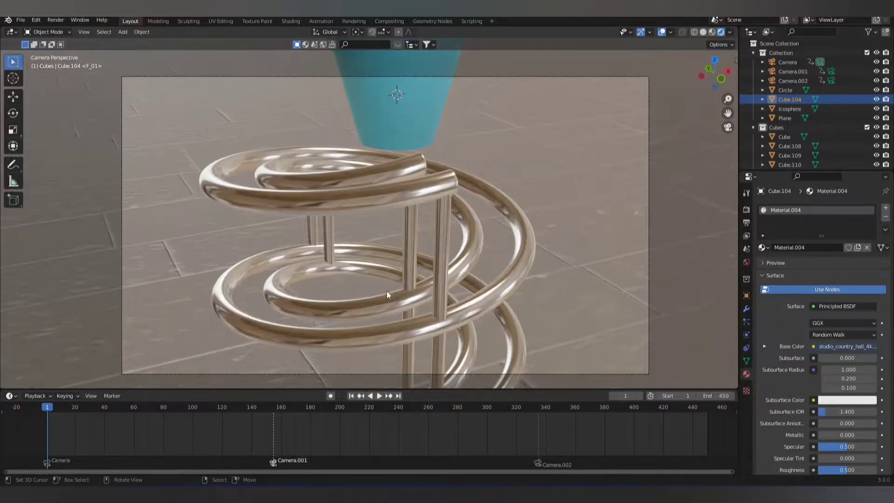
scroll(415, 289, up, 2)
Orbit out of the camera shot to preview the finished dominoes and spiral tube.
mouse_move(414, 289)
middle_down()
mouse_move(358, 282)
mouse_move(326, 239)
mouse_move(365, 288)
mouse_move(404, 312)
mouse_move(416, 265)
mouse_move(387, 232)
mouse_move(409, 252)
mouse_move(407, 238)
mouse_move(317, 226)
mouse_move(346, 224)
mouse_move(344, 241)
mouse_move(328, 210)
mouse_move(401, 212)
mouse_move(372, 230)
mouse_move(364, 195)
mouse_move(268, 184)
middle_up()
scroll(357, 282, down, 2)
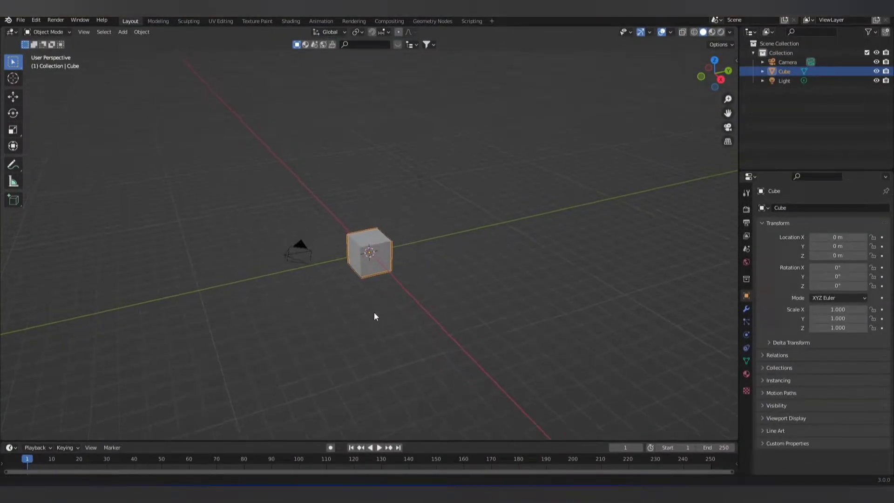
Delete the default cube, camera and light, and add a plane.
mouse_move(374, 316)
middle_down()
mouse_move(357, 292)
mouse_move(361, 270)
middle_up()
scroll(361, 293, down, 3)
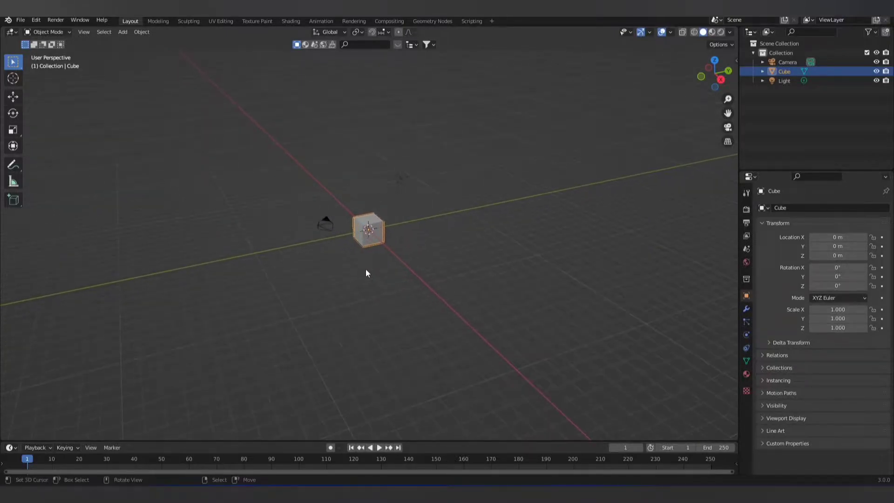
key(a)
key(Delete)
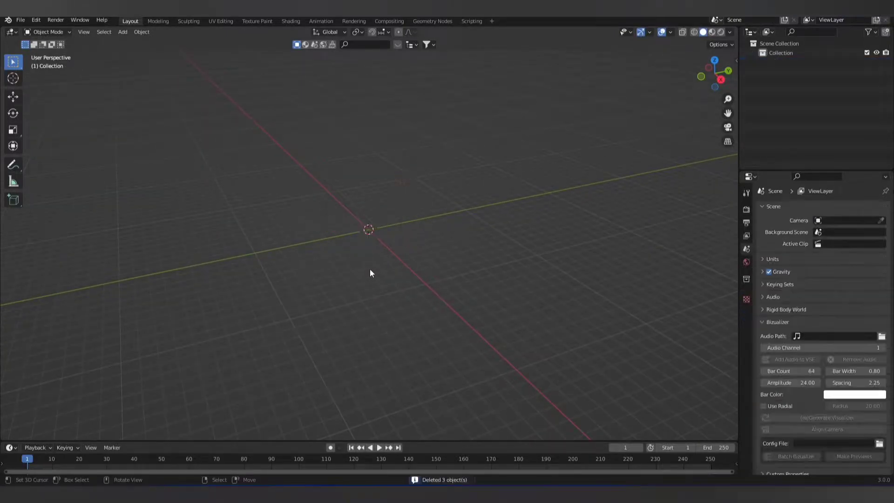
key(shift+a)
click(412, 260)
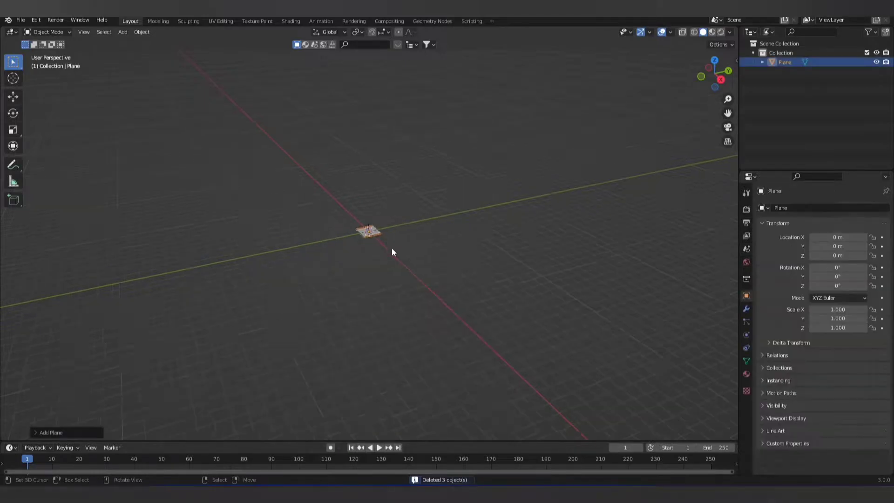
Scale the plane up to 25 and stretch it tenfold along X.
key(s)
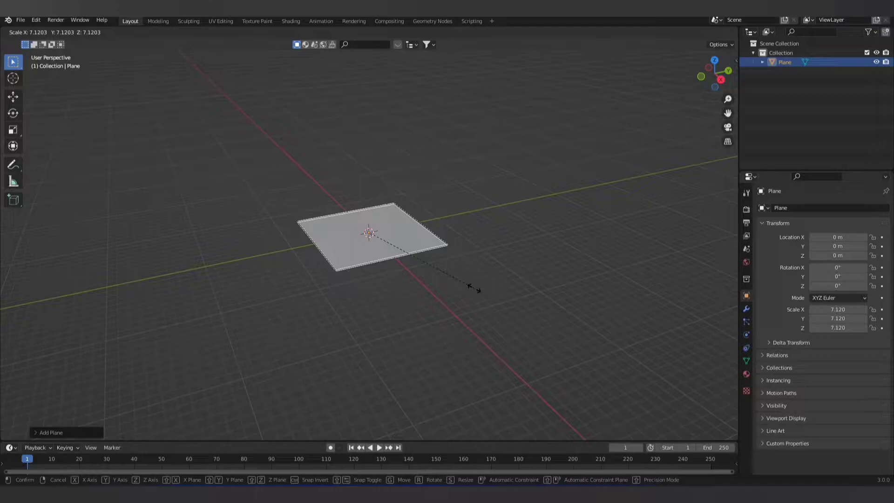
key(5)
key(Return)
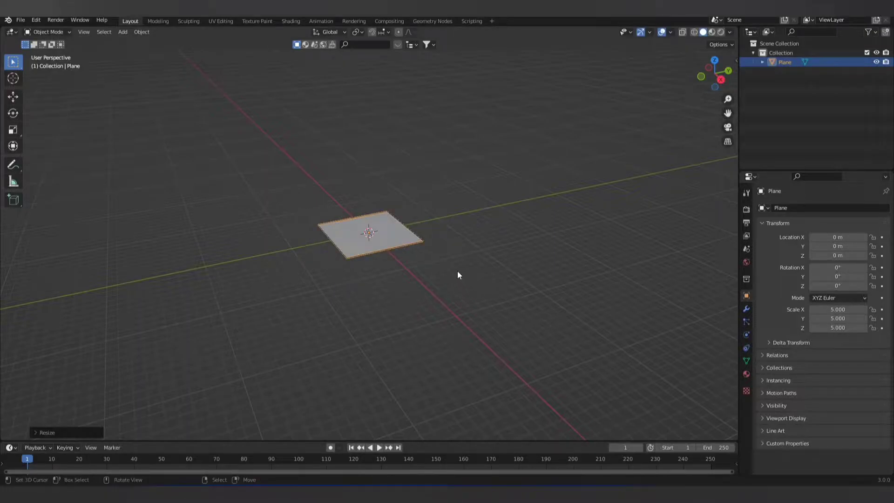
key(s)
key(5)
key(Return)
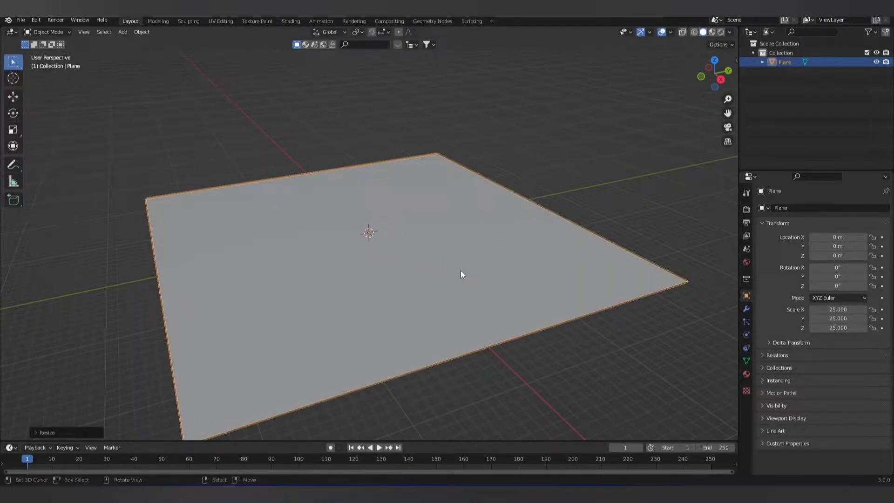
scroll(460, 273, down, 3)
middle_drag(426, 291, 499, 280)
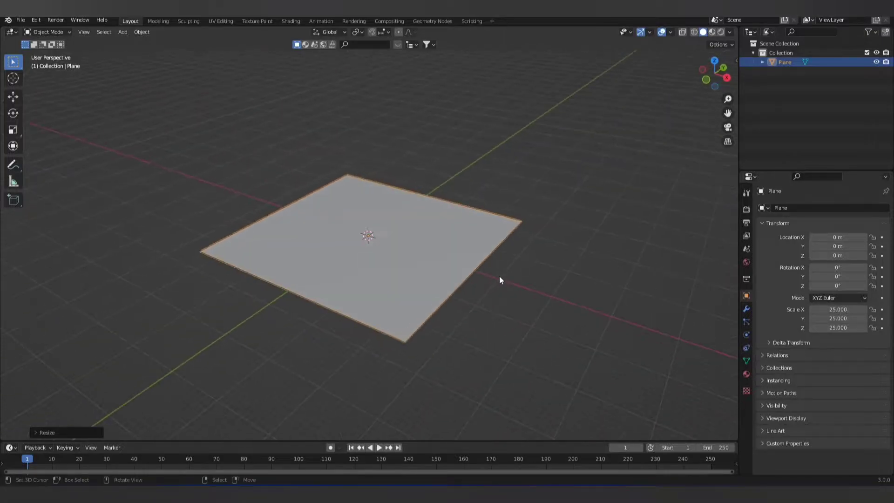
text(sx)
text(10)
key(Return)
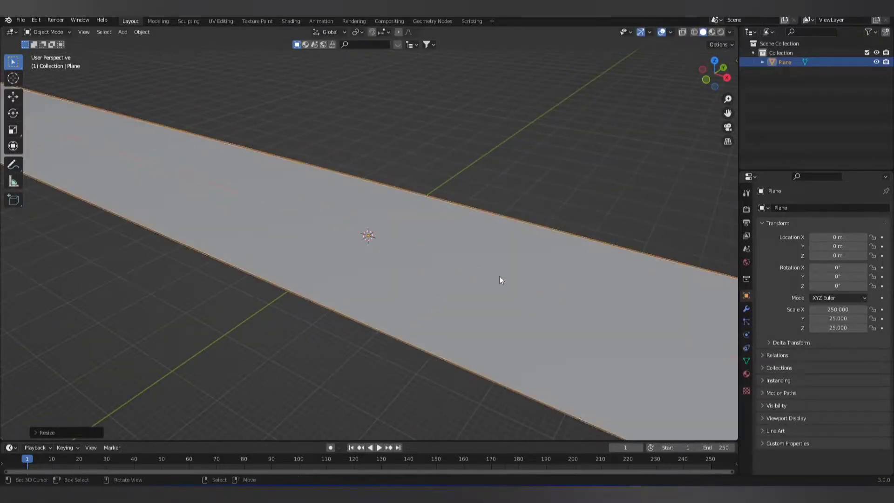
scroll(499, 276, down, 3)
scroll(481, 291, down, 2)
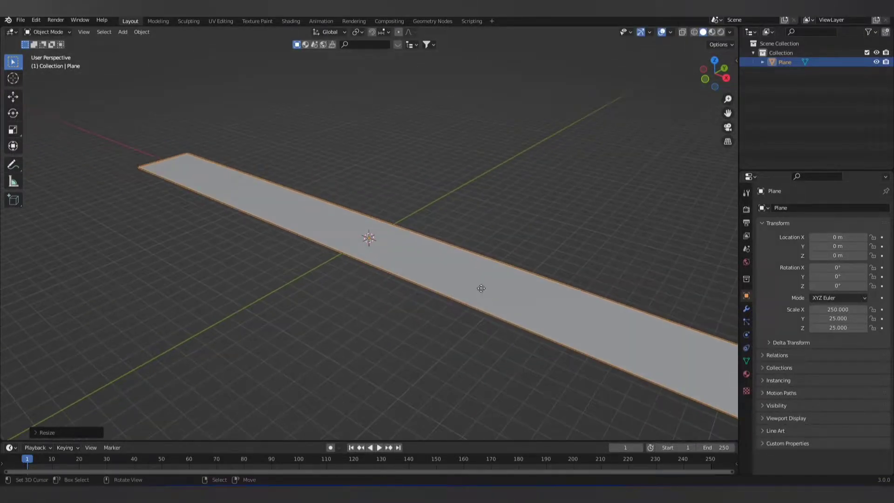
Slide the floor plane along X to -187.82 m.
key(g)
key(x)
click(294, 230)
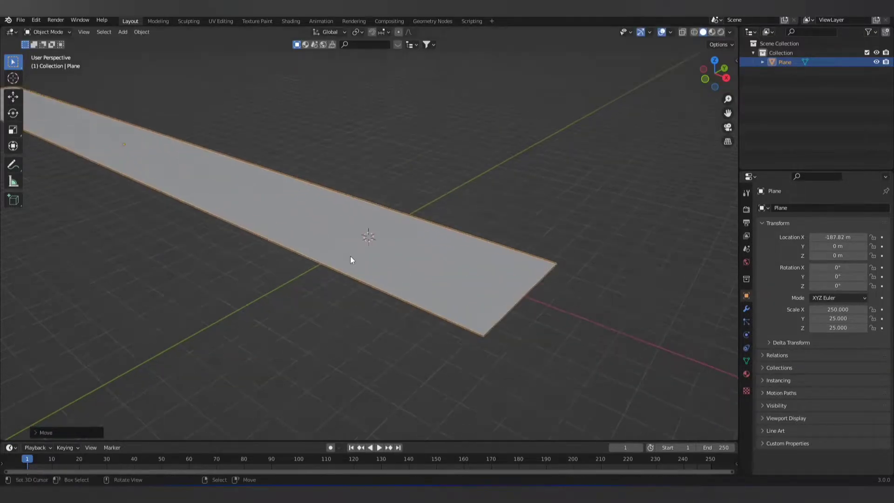
scroll(350, 256, up, 3)
scroll(336, 254, up, 2)
scroll(341, 257, up, 2)
scroll(363, 257, up, 2)
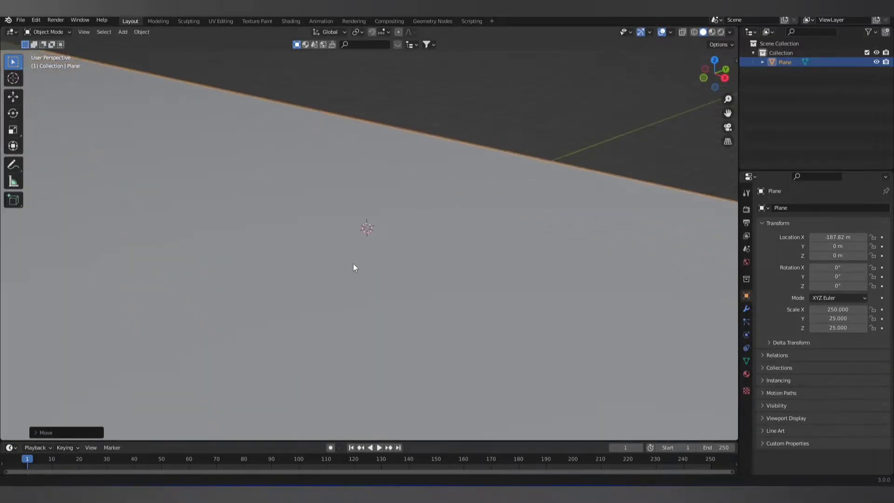
Add a circle mesh and stand it upright with a 90° X rotation.
key(shift+a)
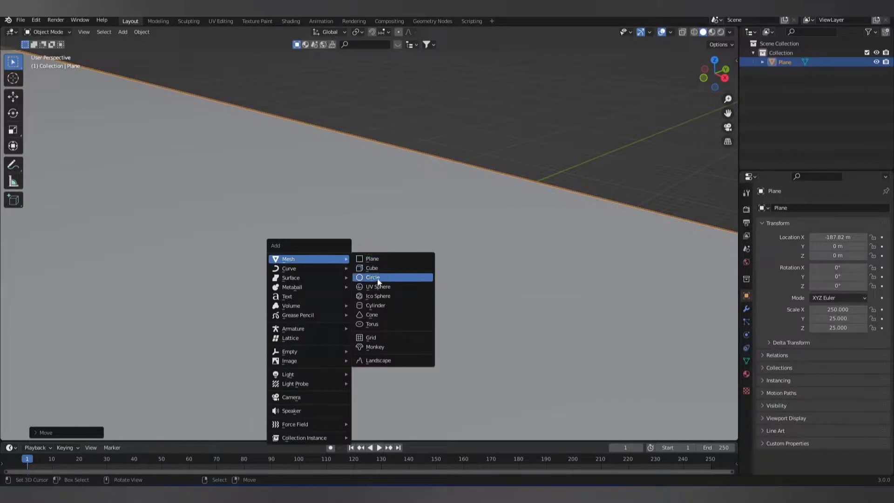
click(371, 277)
key(r)
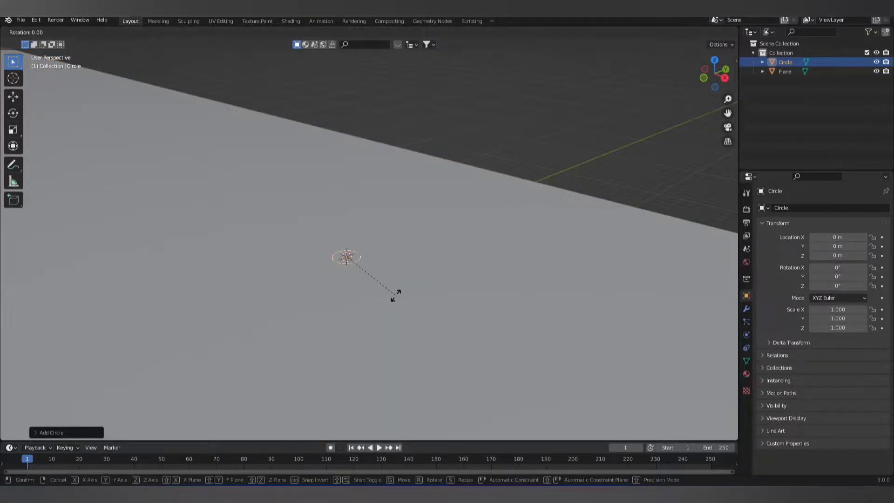
text(x0)
key(Return)
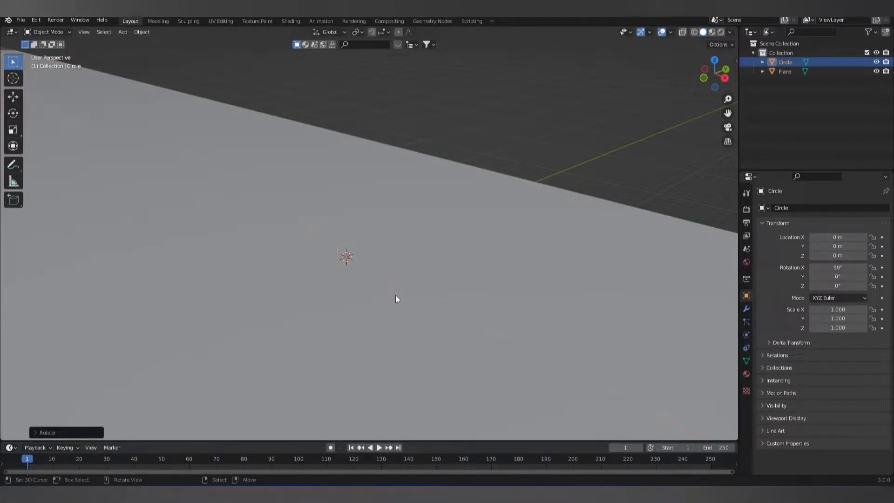
mouse_move(399, 298)
middle_down()
mouse_move(478, 318)
mouse_move(433, 308)
middle_up()
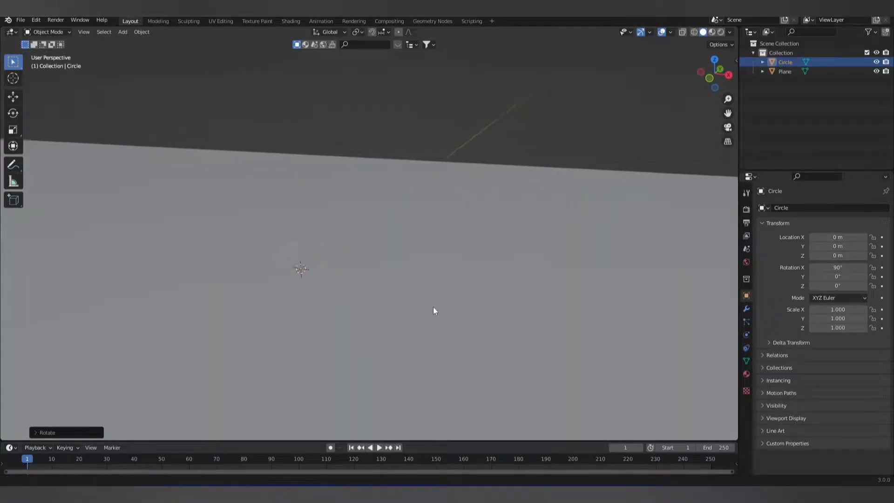
Move the circle 3 m along X and shrink it to 0.3 scale.
key(g)
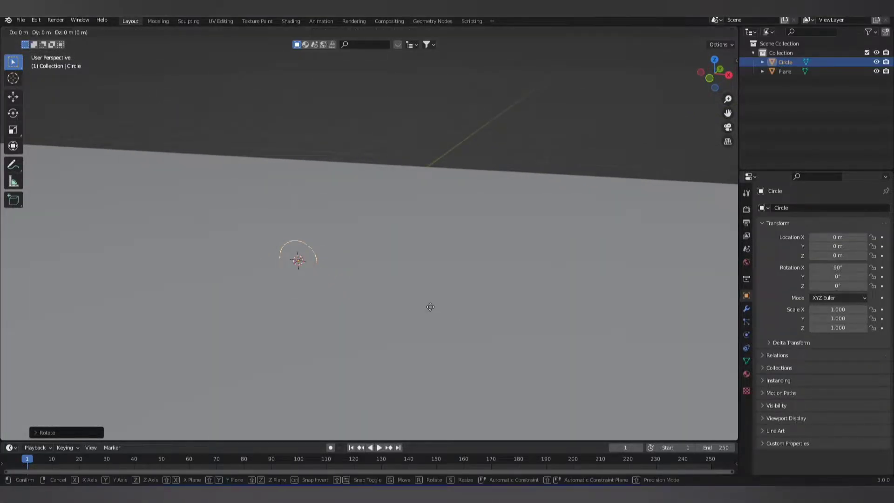
key(x)
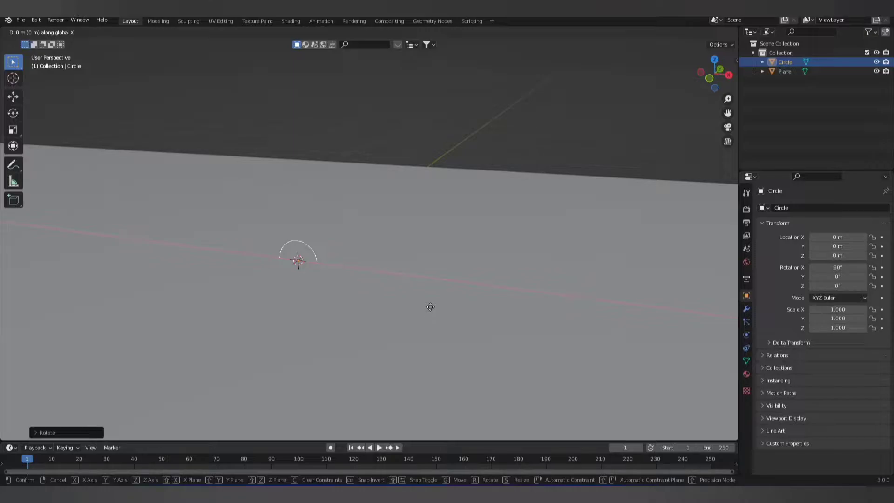
key(Return)
mouse_move(430, 307)
middle_down()
mouse_move(420, 297)
mouse_move(385, 306)
middle_up()
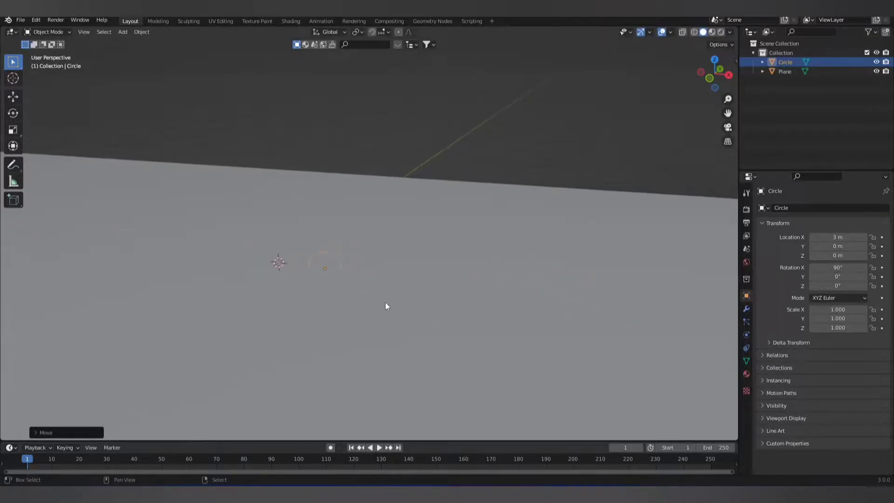
key(s)
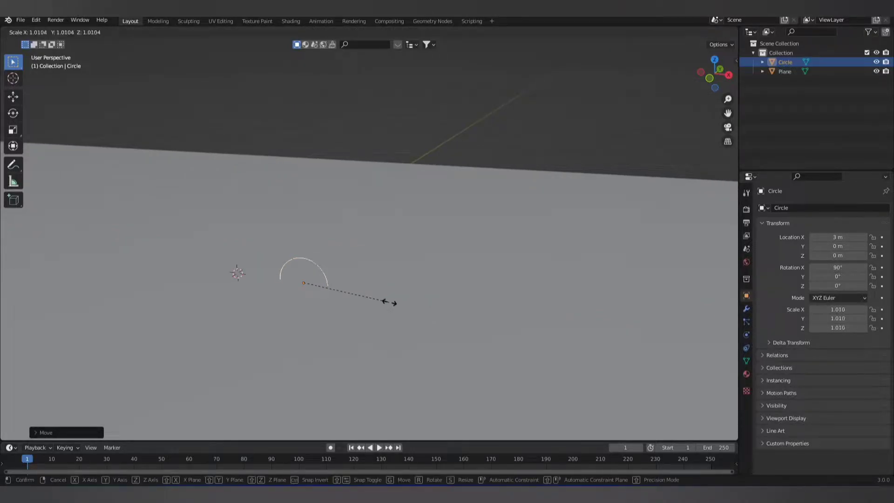
text(.3)
key(Return)
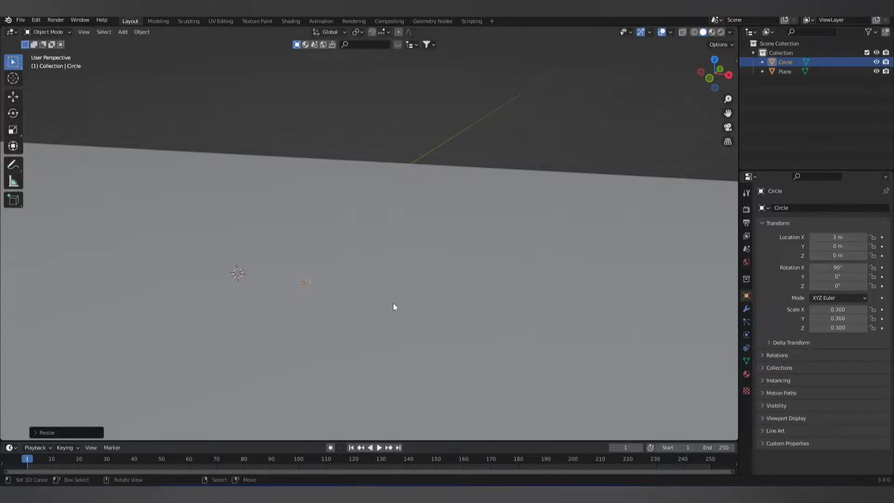
Duplicate the small circle to X 4.5 m and reselect the original.
key(shift+d)
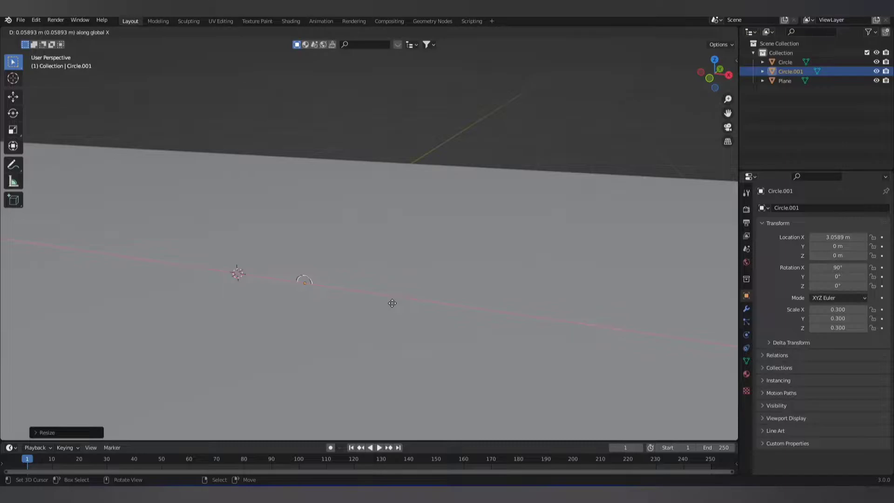
key(Return)
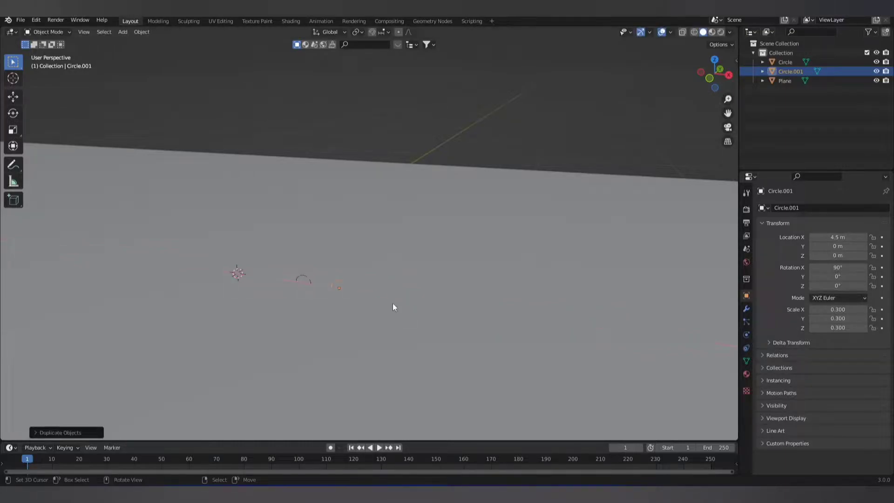
click(301, 277)
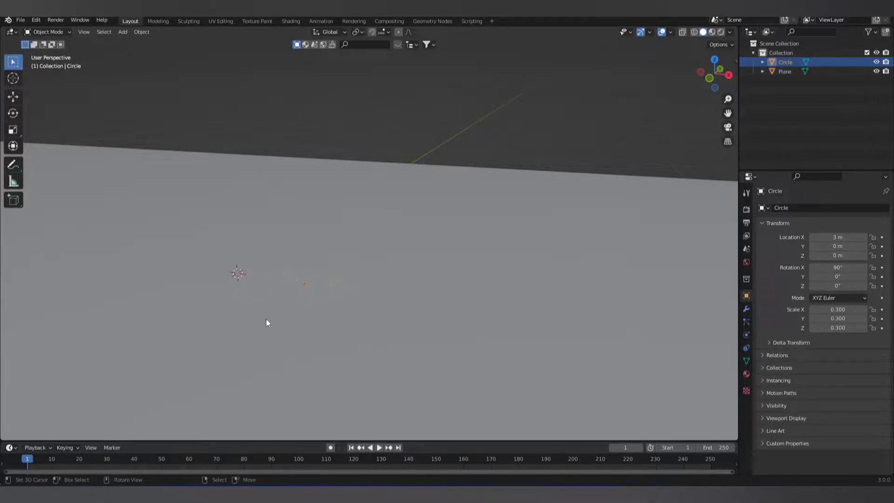
Set the original circle's origin to the 3D cursor at the world centre.
mouse_move(306, 285)
middle_down()
mouse_move(372, 280)
mouse_move(355, 284)
mouse_move(369, 314)
mouse_move(251, 233)
middle_up()
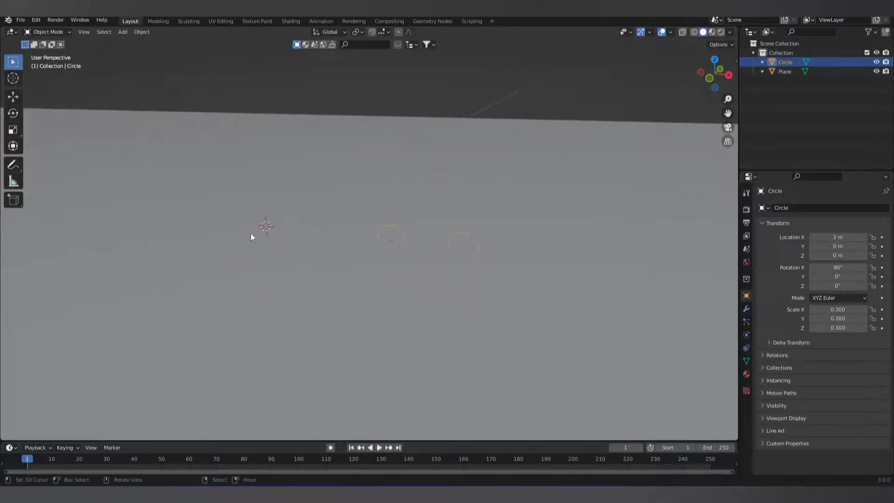
click(143, 33)
mouse_move(267, 232)
middle_down()
mouse_move(265, 222)
mouse_move(286, 232)
mouse_move(303, 218)
mouse_move(221, 235)
middle_up()
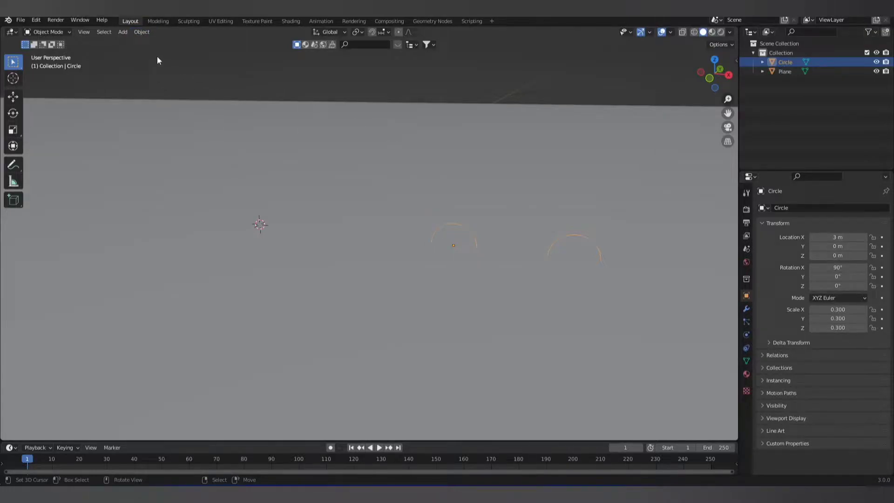
click(141, 31)
mouse_move(157, 52)
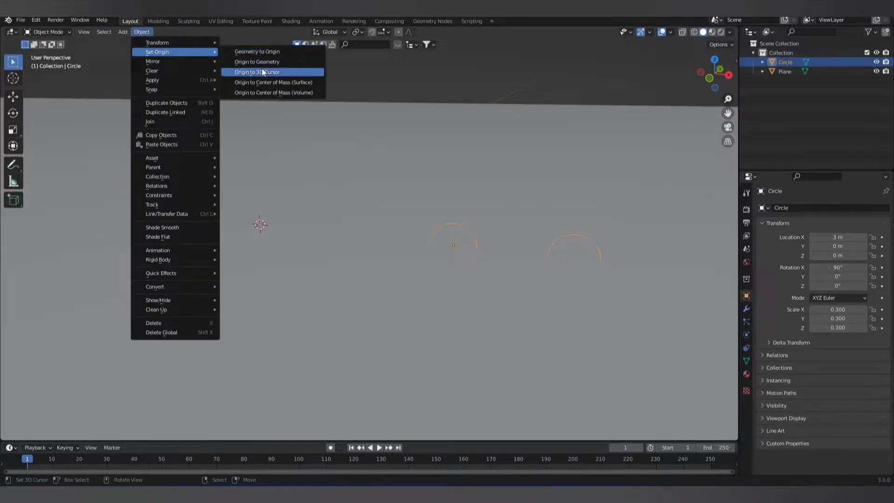
click(260, 71)
mouse_move(264, 248)
middle_down()
mouse_move(320, 250)
mouse_move(302, 225)
middle_up()
Add a Screw modifier to the circle around Y with 64 viewport steps.
click(746, 309)
click(789, 208)
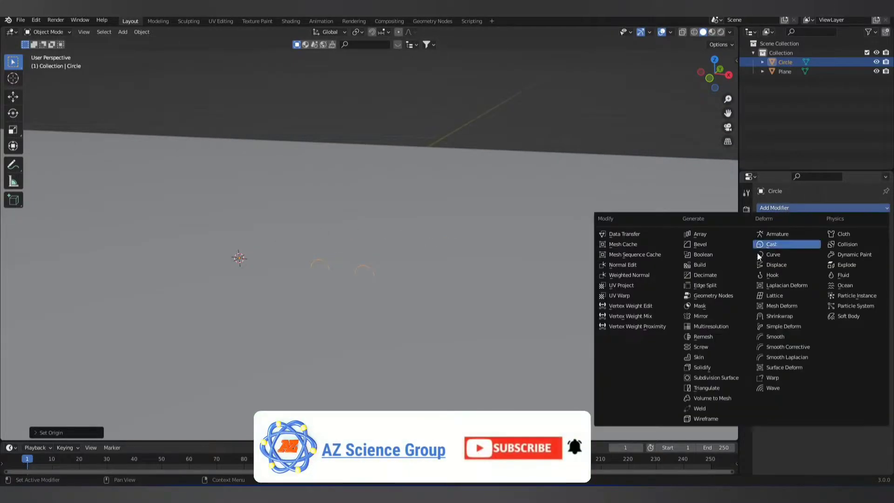
click(709, 346)
middle_drag(476, 306, 423, 296)
click(841, 274)
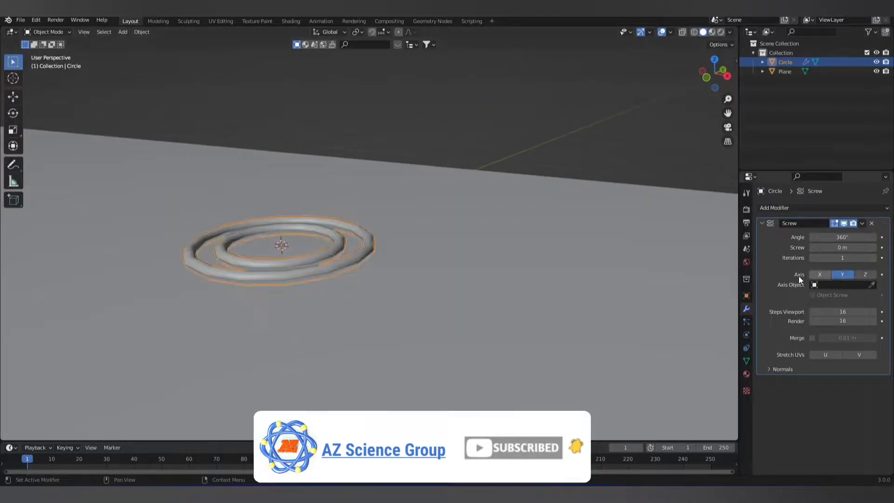
middle_drag(629, 289, 521, 299)
click(863, 312)
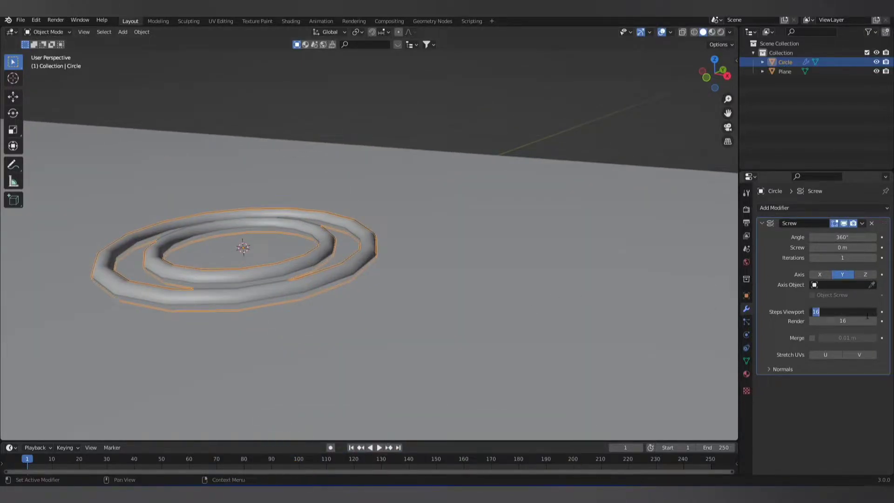
text(64)
key(Return)
Set the screw offset to 12 m and the iterations to 2.
middle_drag(540, 283, 545, 300)
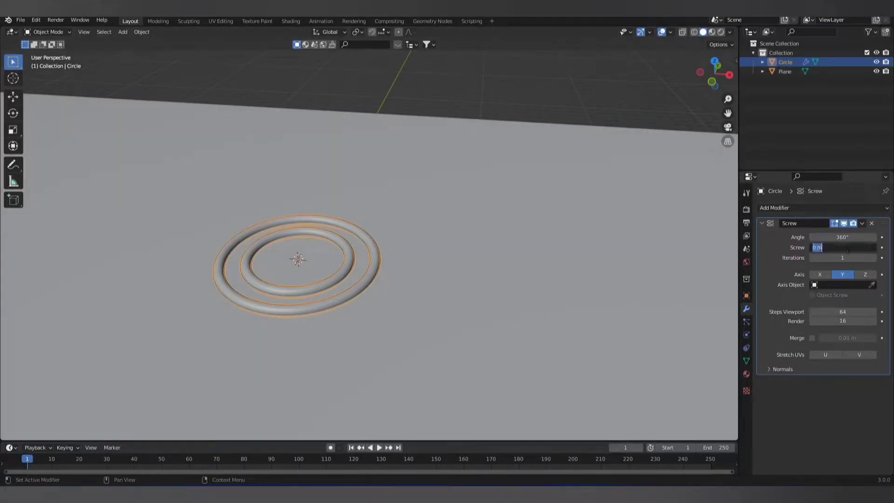
click(843, 247)
text(12)
key(Return)
mouse_move(592, 288)
middle_down()
mouse_move(553, 231)
mouse_move(554, 248)
mouse_move(607, 272)
middle_up()
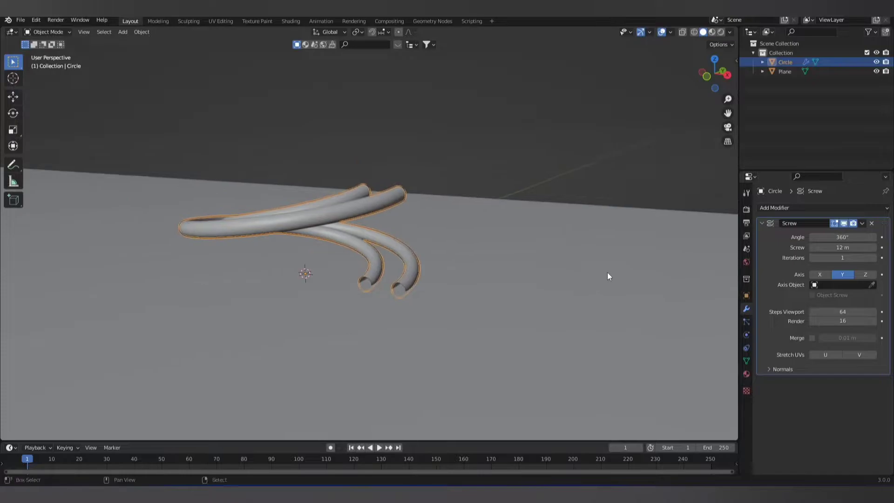
click(874, 258)
click(532, 256)
middle_drag(588, 166, 465, 276)
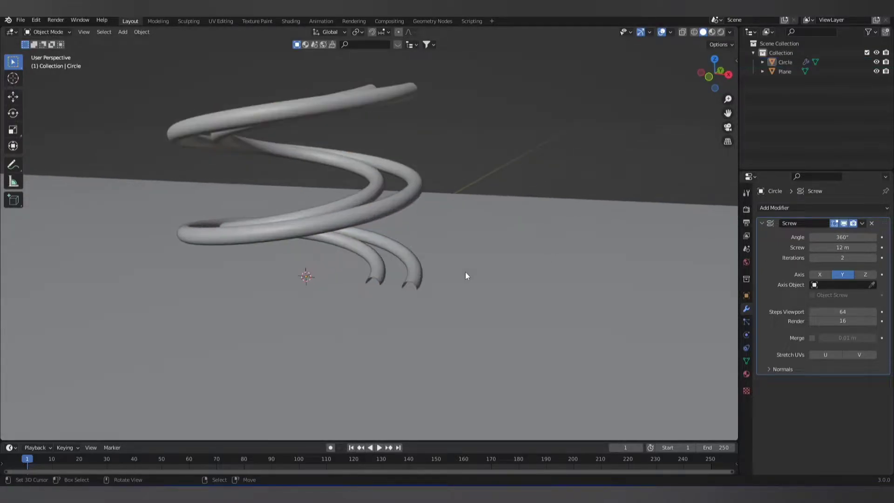
Raise the spiral tube along Z and rotate it 90° around Z.
click(374, 214)
middle_drag(375, 215, 416, 210)
key(g)
key(z)
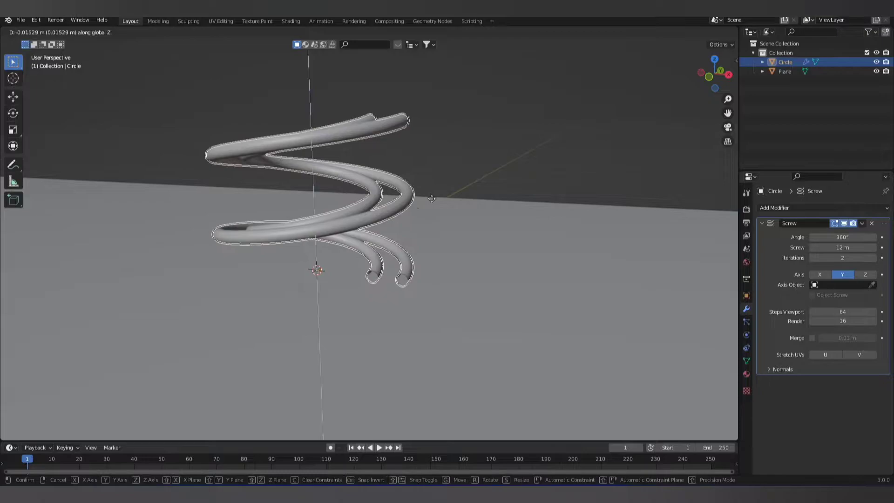
click(432, 165)
scroll(432, 167, down, 2)
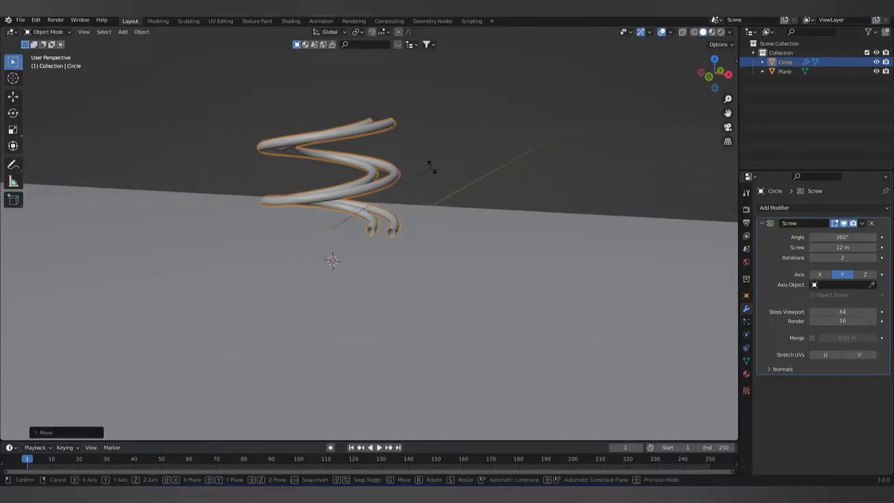
text(rz)
text(90)
key(Return)
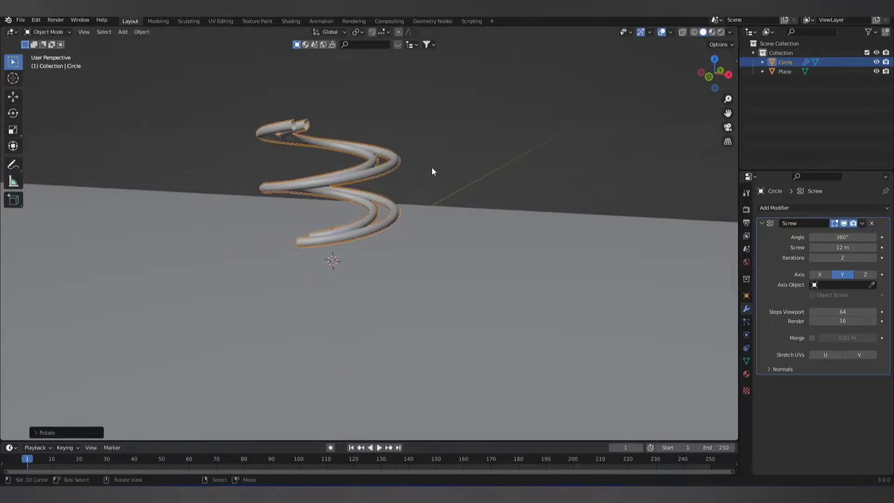
middle_drag(431, 167, 498, 152)
click(497, 157)
scroll(398, 215, up, 2)
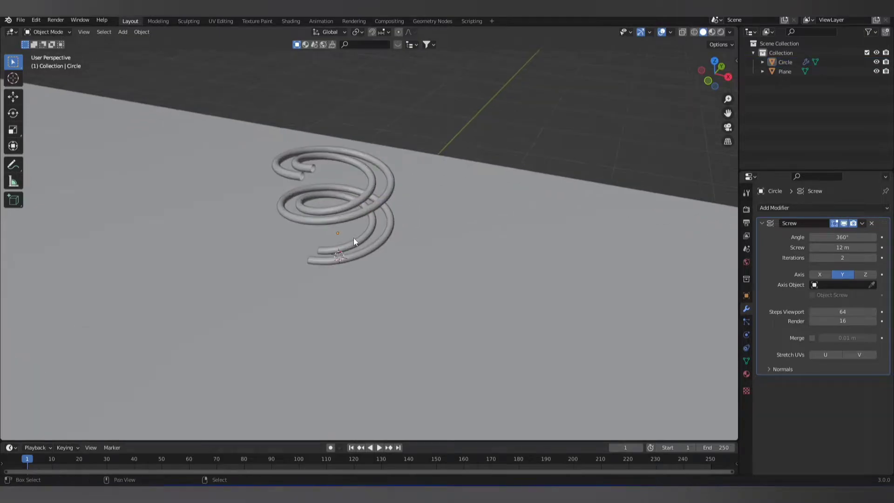
scroll(353, 238, down, 2)
Shift the spiral tube to a new position along the Y axis.
middle_drag(358, 284, 346, 251)
scroll(346, 250, up, 3)
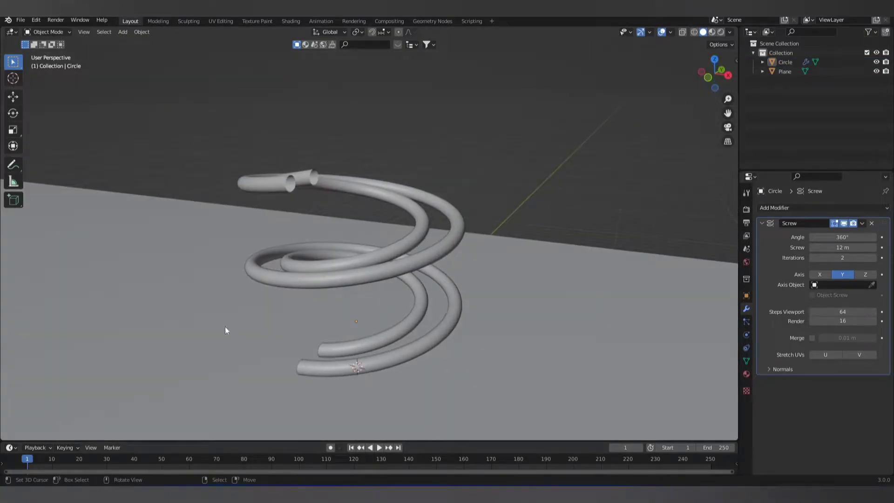
scroll(368, 300, down, 2)
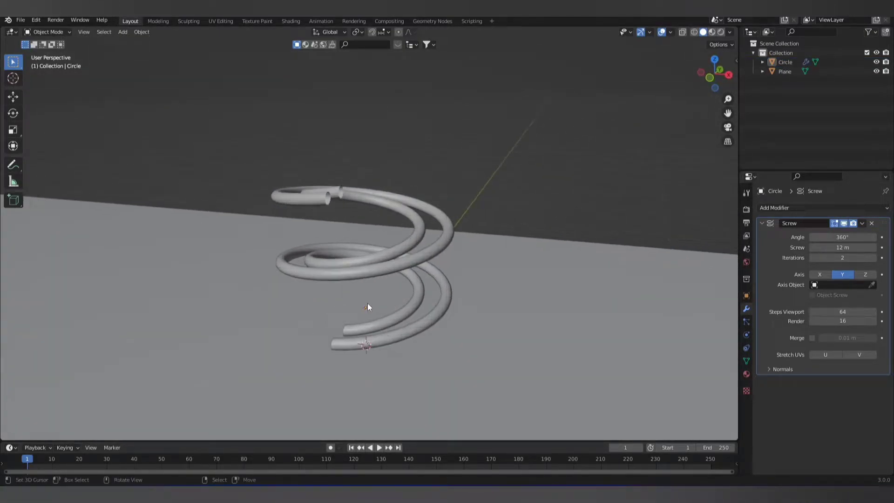
middle_drag(368, 303, 361, 290)
click(350, 250)
key(g)
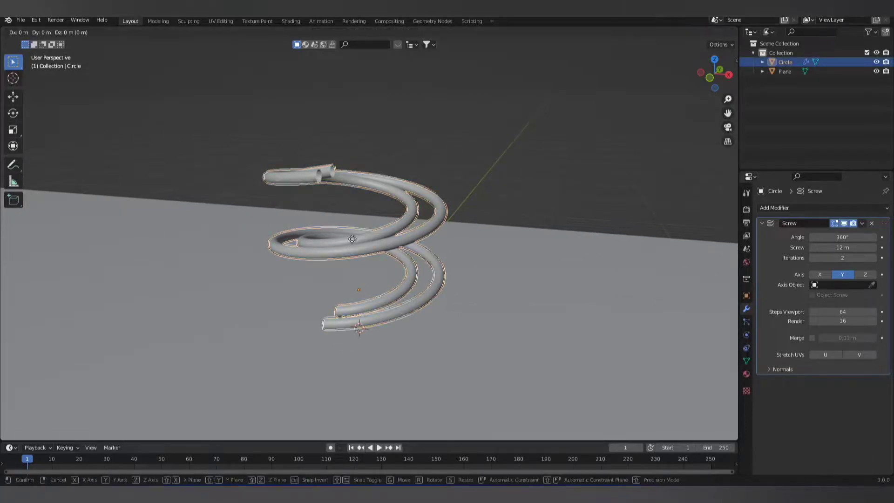
key(y)
click(423, 240)
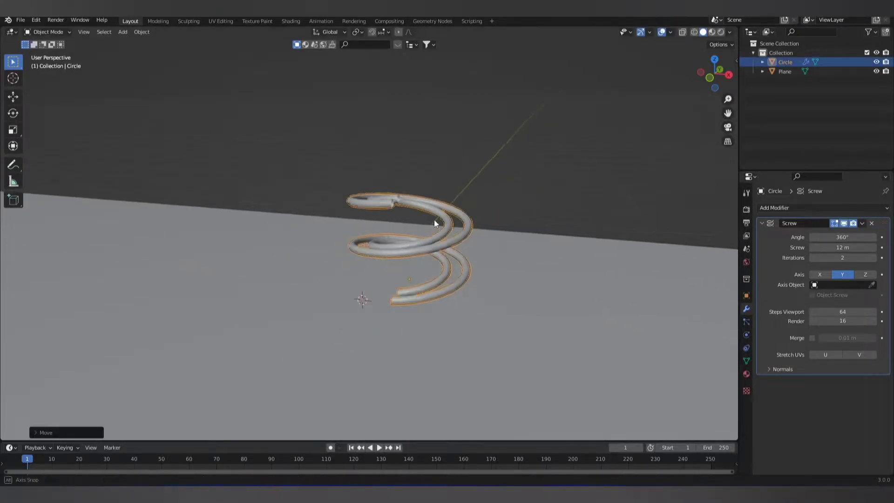
mouse_move(433, 219)
middle_down()
mouse_move(475, 174)
mouse_move(455, 241)
middle_up()
mouse_move(421, 266)
middle_down()
mouse_move(408, 230)
mouse_move(397, 236)
middle_up()
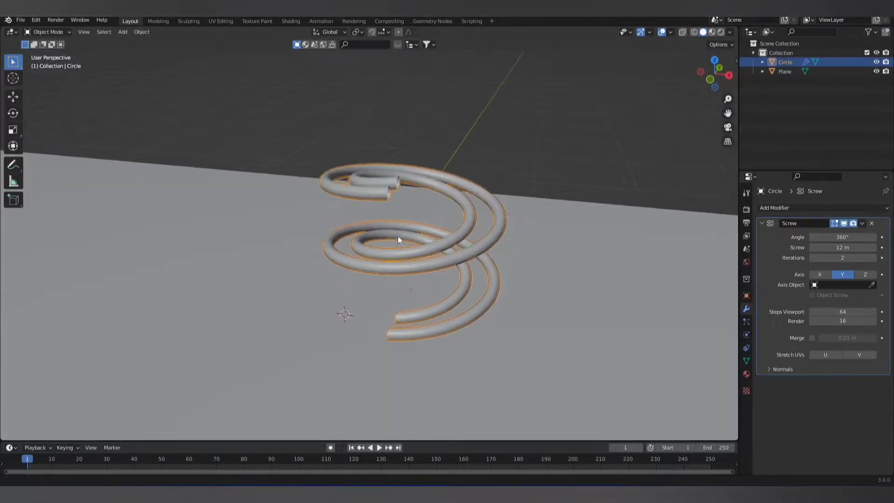
Check the coil from front and top, then place the 3D cursor at its end.
click(711, 80)
scroll(501, 178, up, 2)
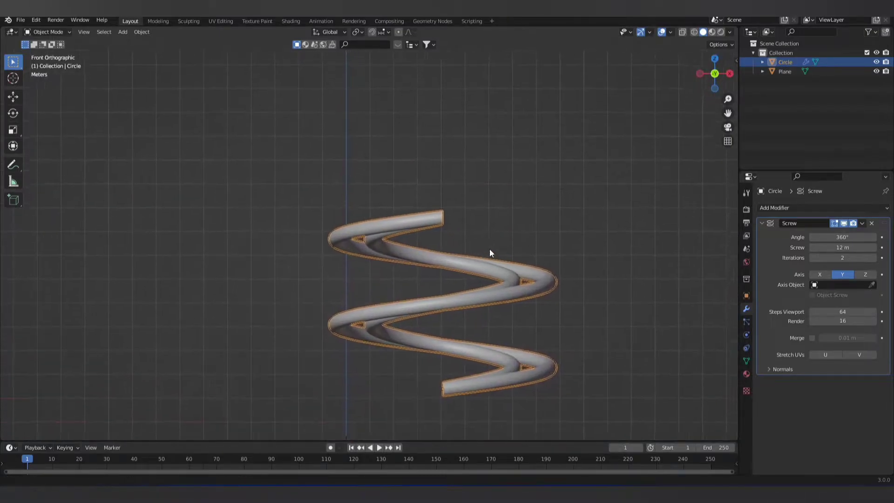
scroll(428, 322, down, 2)
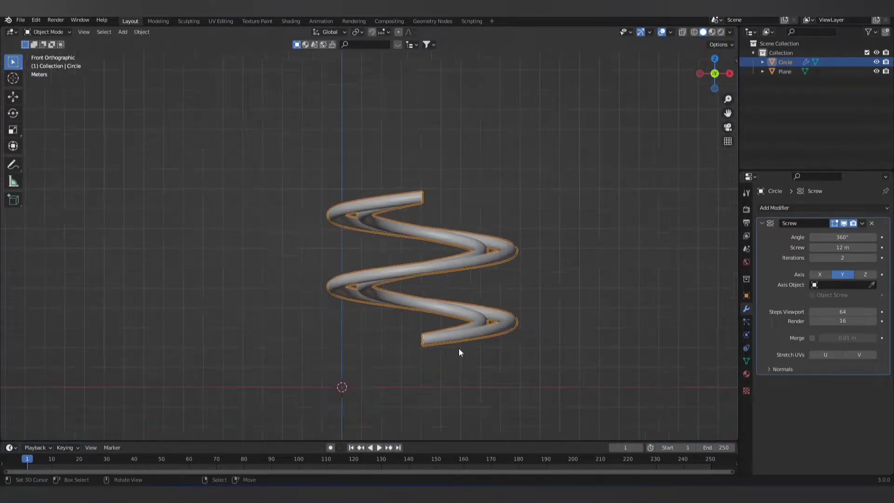
scroll(459, 350, down, 1)
scroll(435, 309, up, 1)
scroll(410, 284, up, 3)
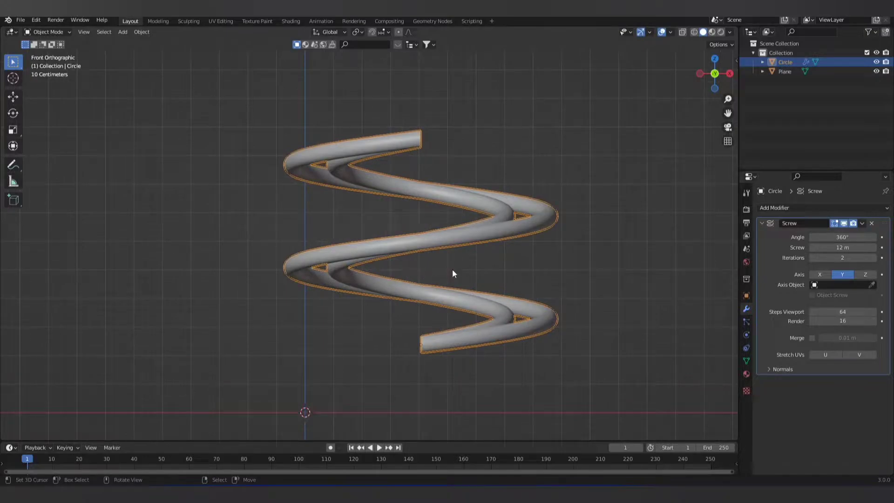
scroll(419, 293, down, 1)
scroll(354, 193, up, 1)
shift+scroll(632, 129, up, 4)
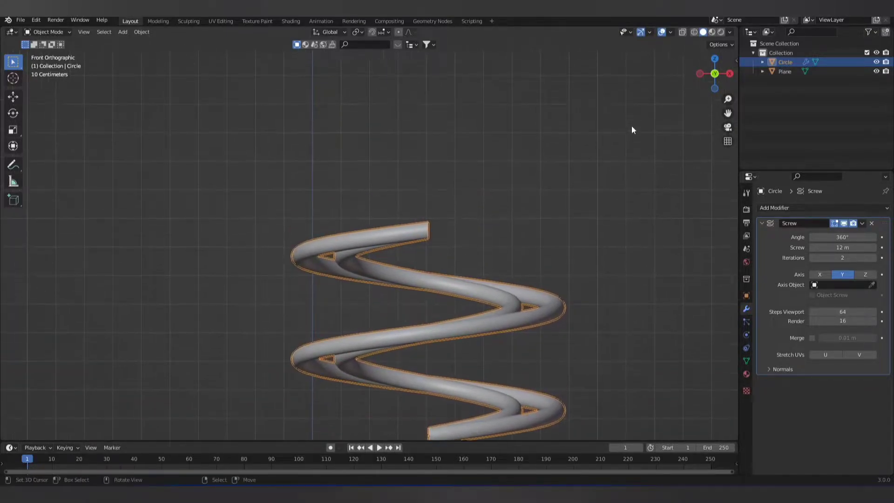
click(712, 60)
shift+middle_drag(510, 258, 456, 146)
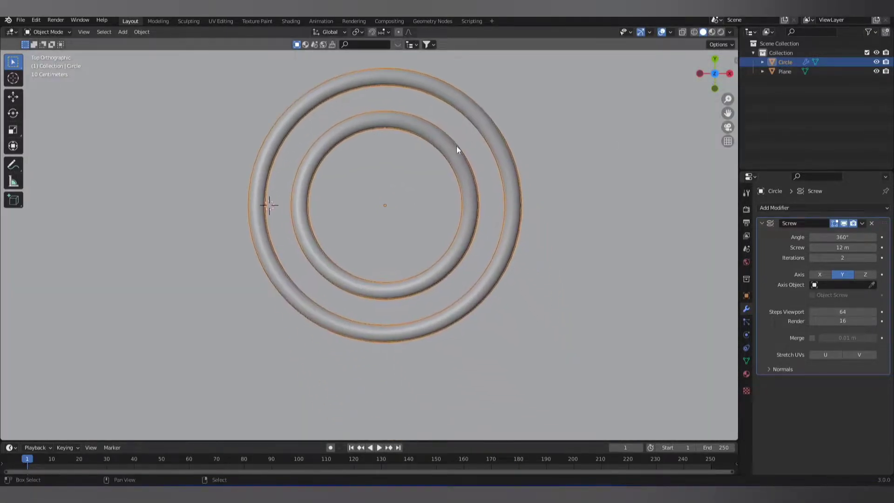
shift+middle_drag(393, 277, 403, 296)
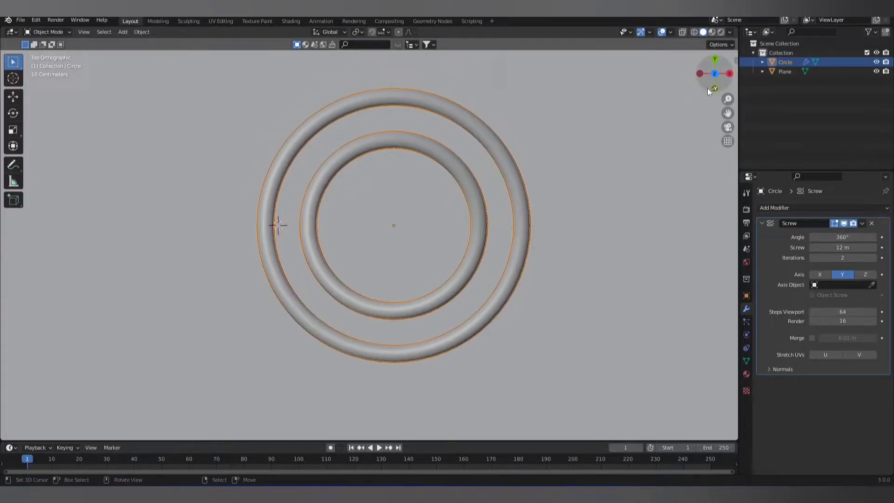
drag(708, 88, 488, 140)
shift+middle_drag(488, 140, 445, 224)
shift+right_click(369, 337)
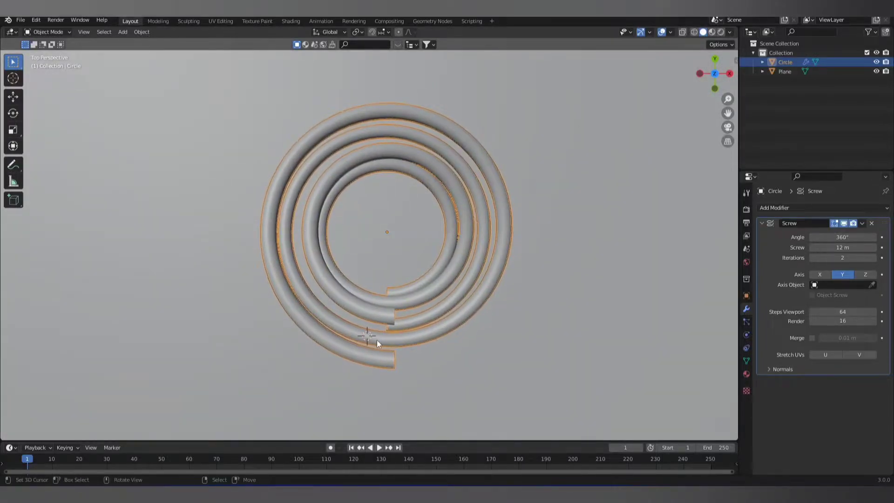
scroll(392, 331, down, 3)
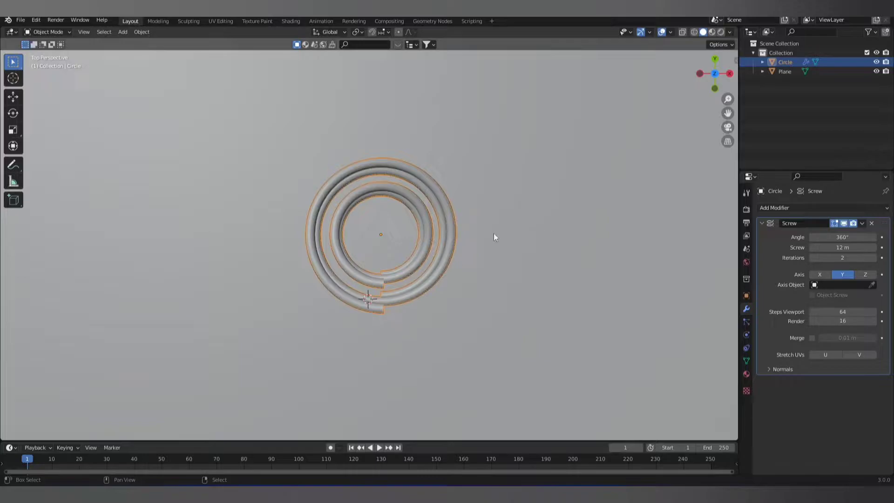
Add a smooth-shaded ico sphere with 5 subdivisions at the 3D cursor.
key(shift+a)
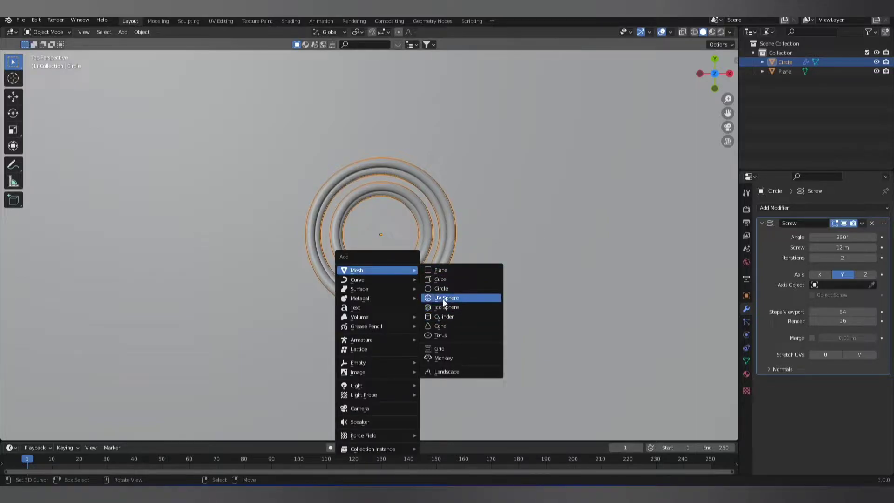
click(445, 306)
mouse_move(416, 310)
middle_down()
mouse_move(402, 261)
mouse_move(381, 251)
middle_up()
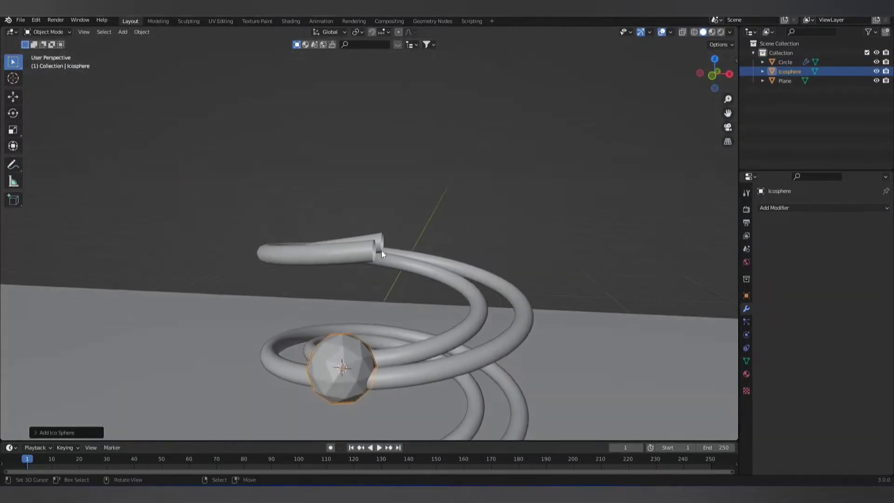
click(36, 433)
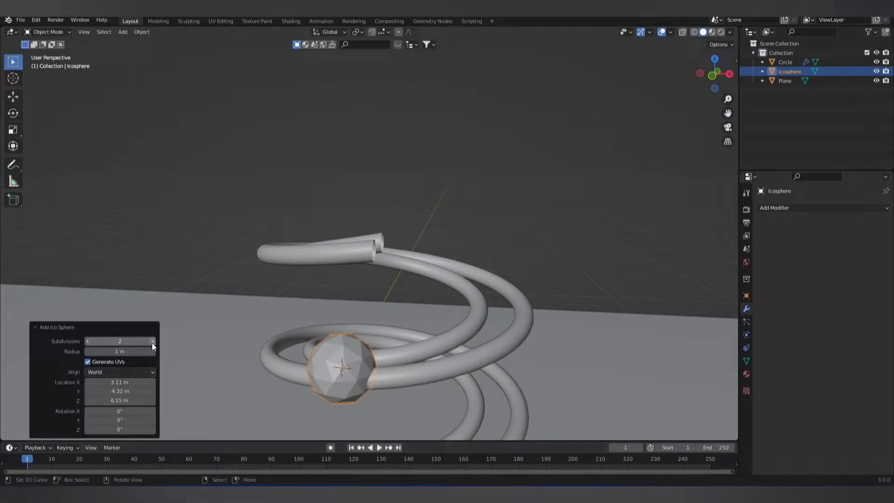
click(153, 341)
click(152, 342)
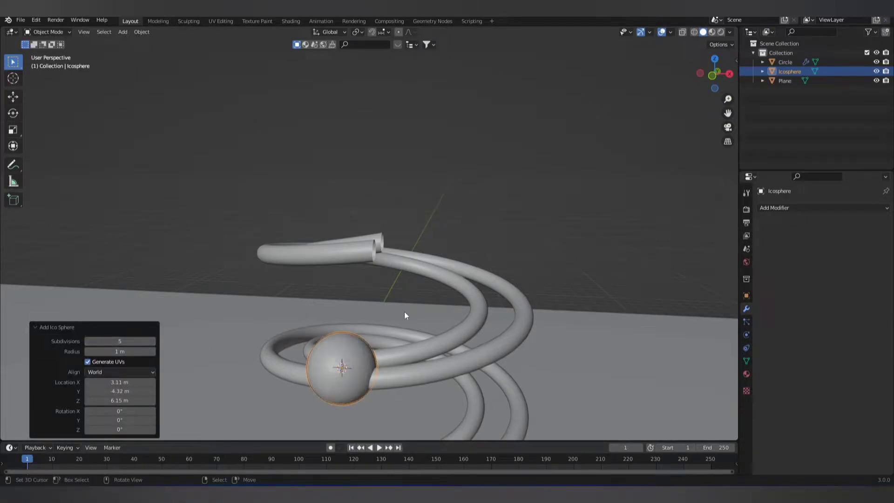
right_click(383, 313)
click(357, 314)
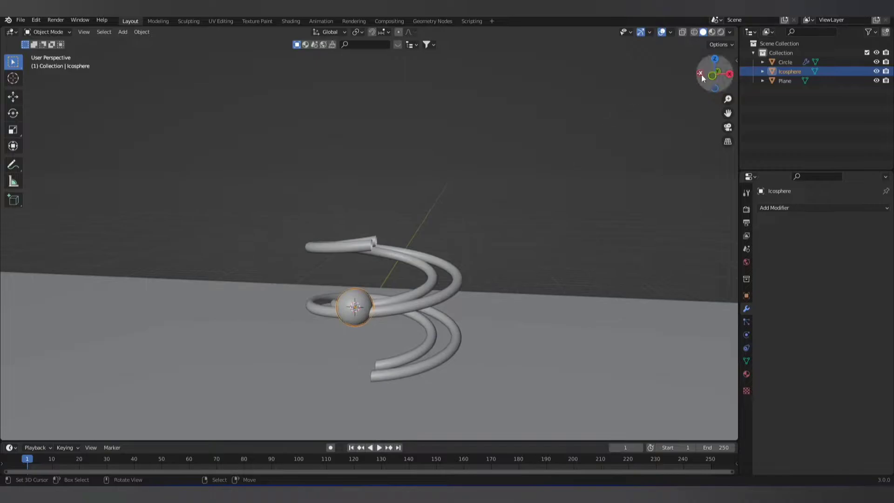
From the top view, position the sphere over the coil along Y.
drag(715, 73, 715, 62)
click(716, 62)
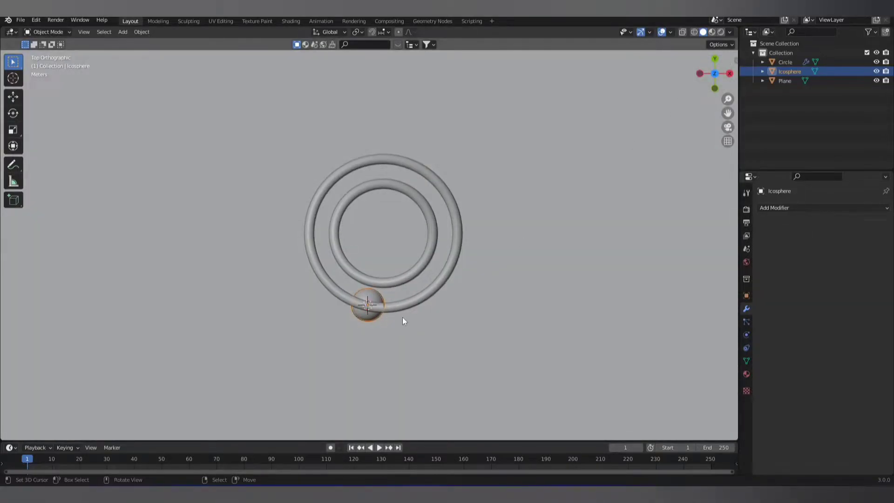
key(g)
key(y)
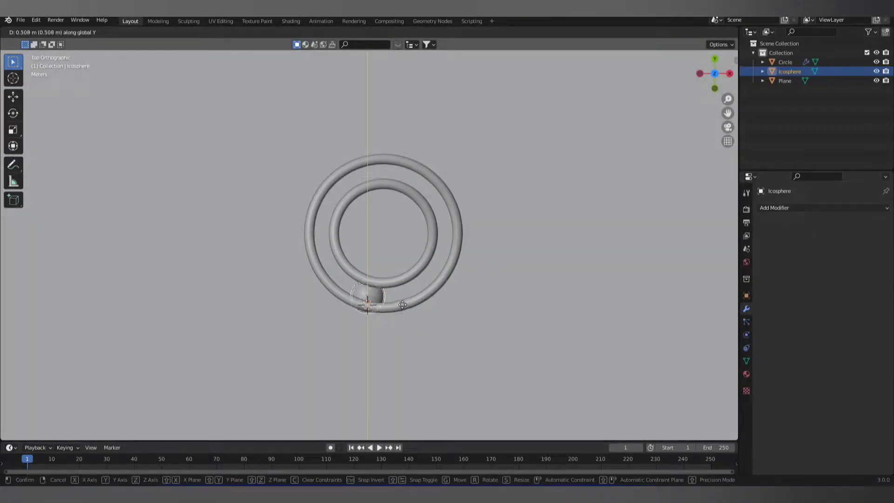
click(401, 304)
mouse_move(401, 306)
middle_down()
mouse_move(381, 193)
mouse_move(391, 190)
mouse_move(384, 225)
middle_up()
Raise the sphere above the coil, shrink it to 0.858, and select the coil.
key(g)
key(z)
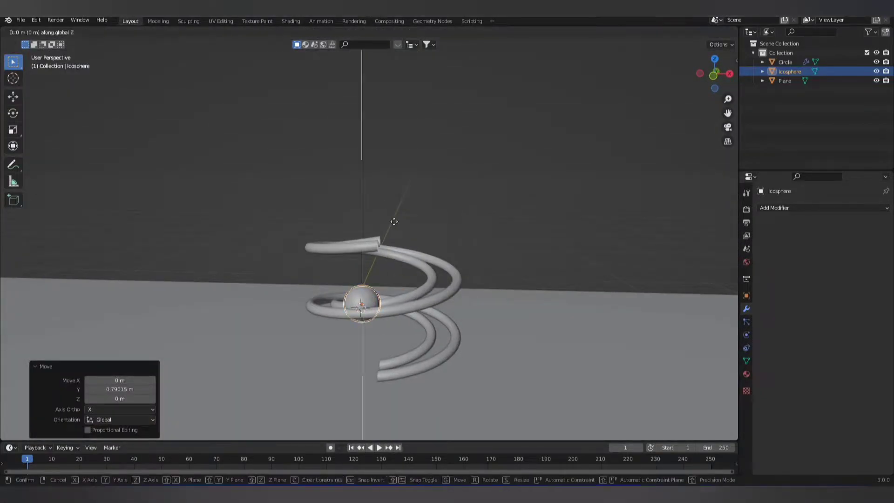
click(363, 119)
mouse_move(363, 119)
middle_down()
mouse_move(385, 158)
mouse_move(387, 196)
middle_up()
key(s)
click(392, 175)
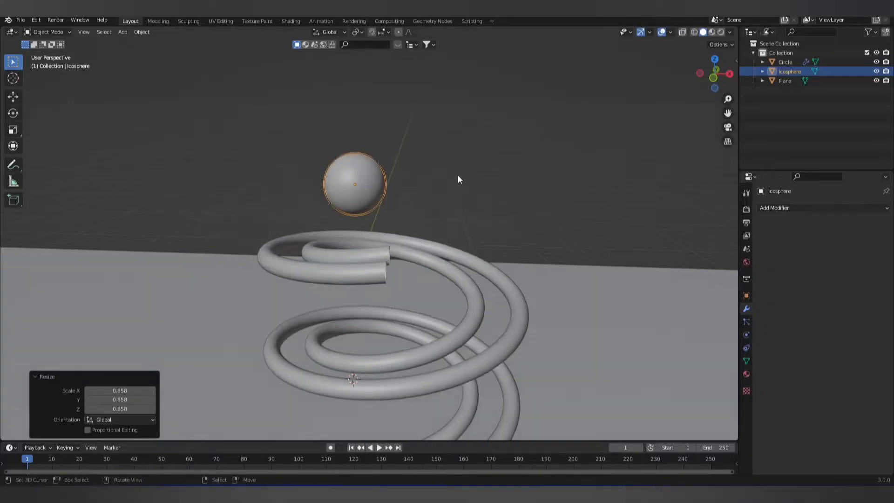
click(380, 243)
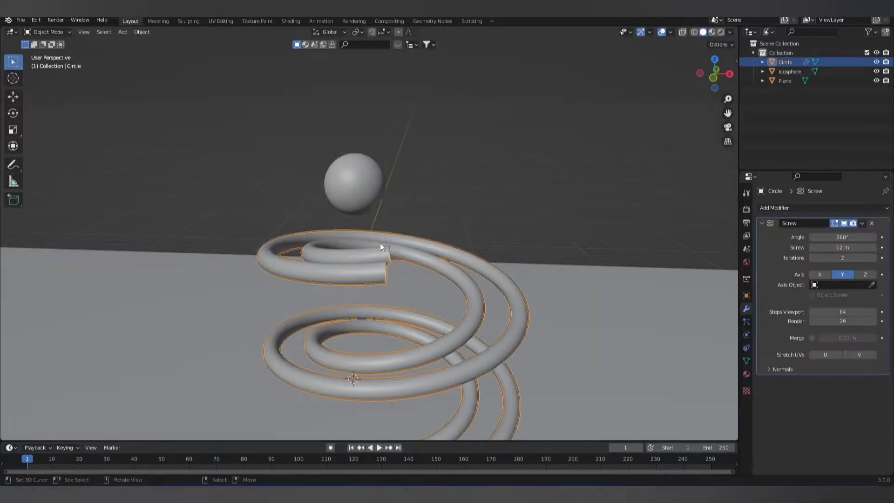
click(862, 223)
Apply the Screw modifier and select the lower tube's end loop, viewed from the front.
click(838, 233)
scroll(501, 291, down, 3)
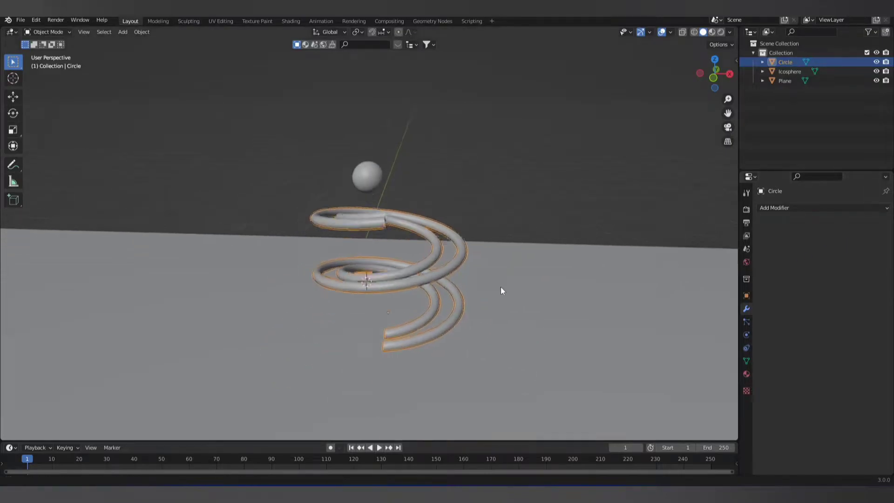
scroll(501, 291, up, 3)
key(Tab)
scroll(437, 361, up, 2)
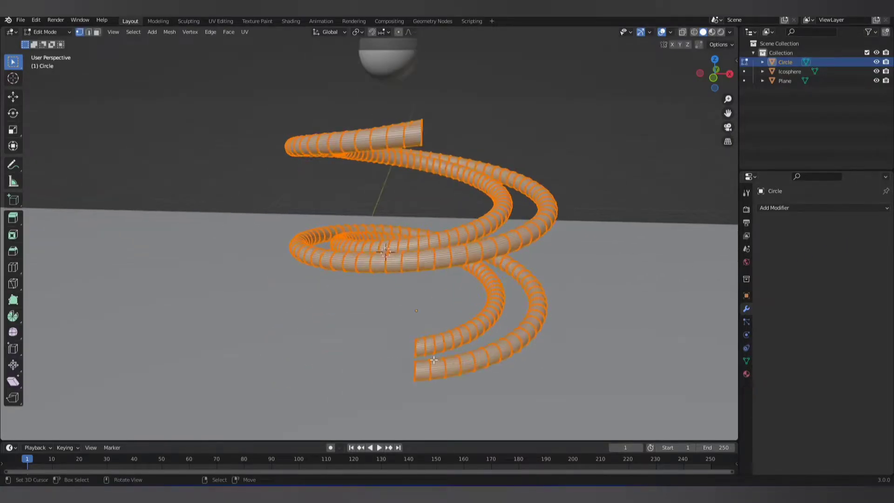
scroll(437, 361, up, 2)
scroll(414, 319, up, 3)
scroll(429, 359, down, 1)
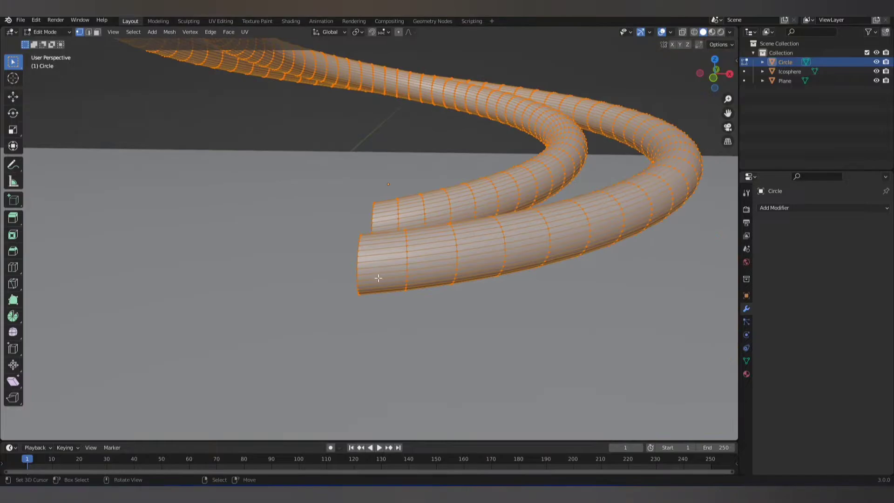
middle_drag(363, 264, 371, 266)
scroll(694, 180, up, 3)
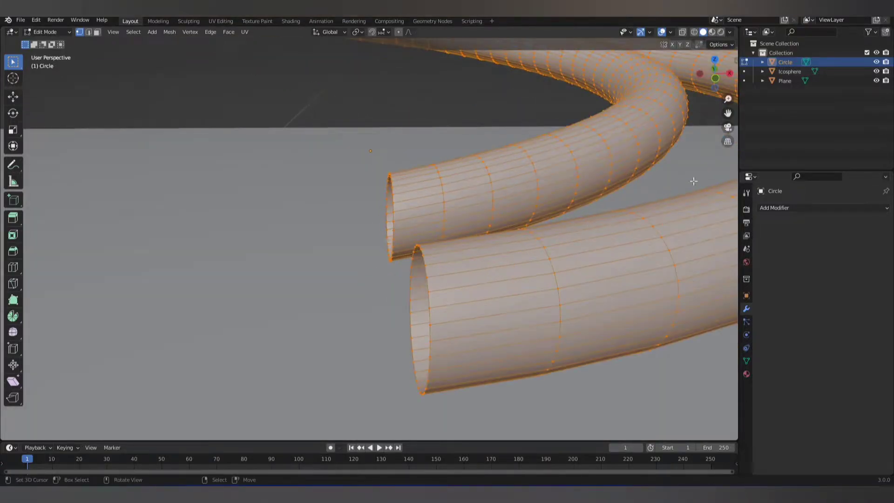
click(429, 325)
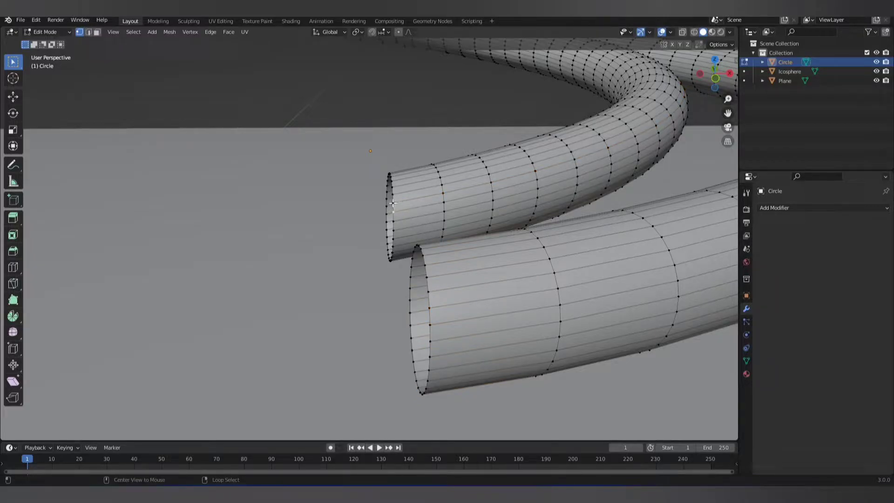
alt+click(431, 294)
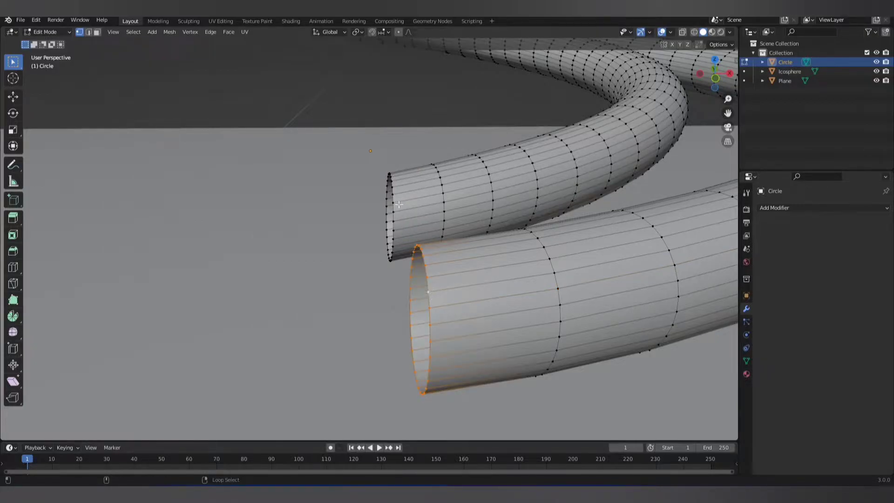
scroll(414, 233, down, 4)
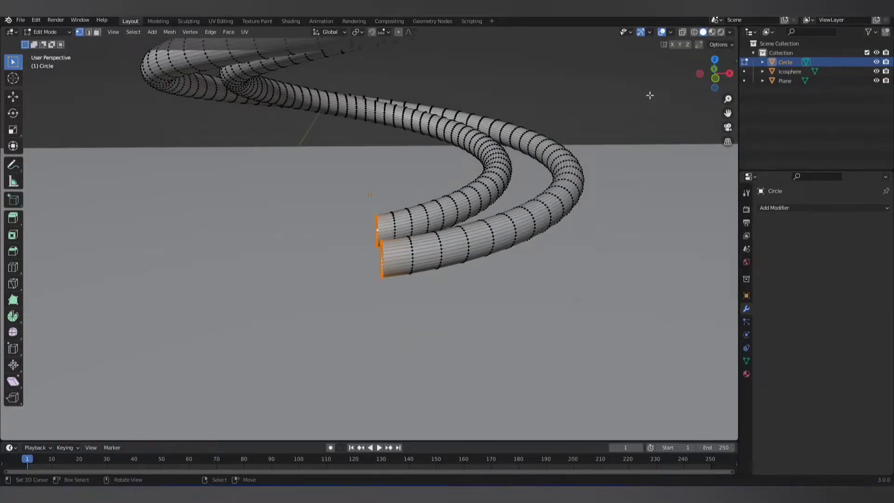
click(717, 80)
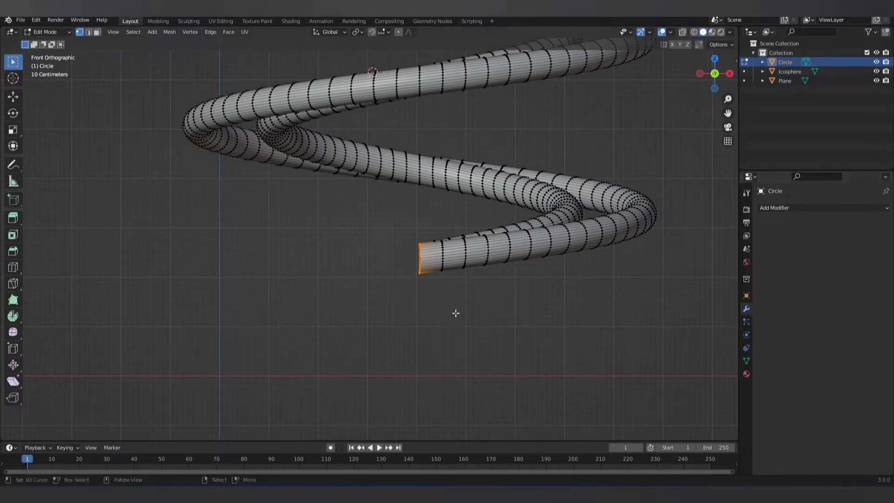
scroll(455, 313, down, 1)
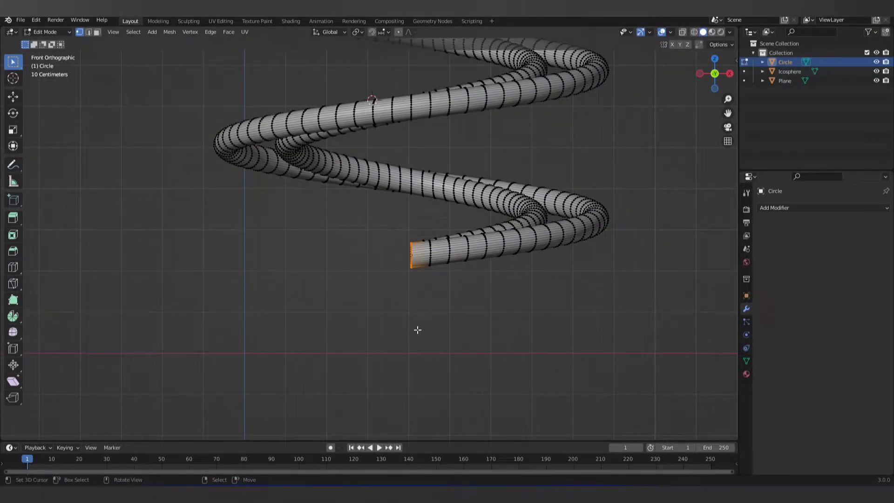
scroll(414, 332, down, 1)
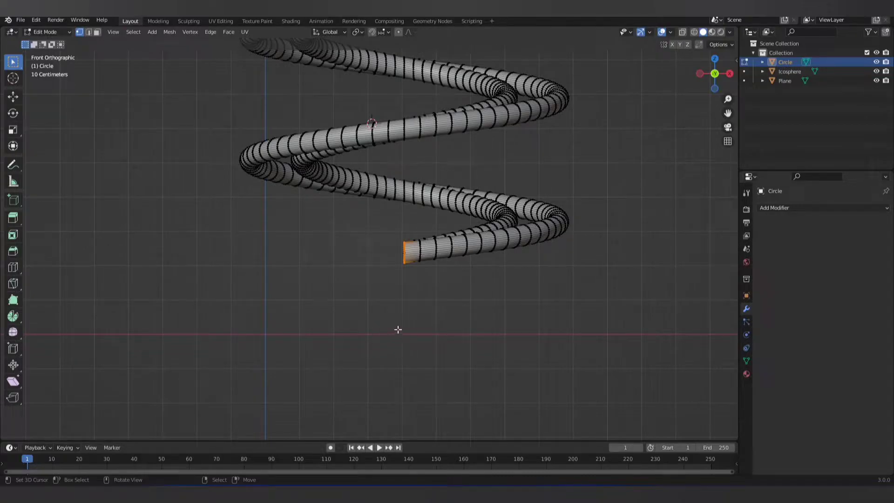
Extrude the lower tube's end loop straight out to the left.
key(e)
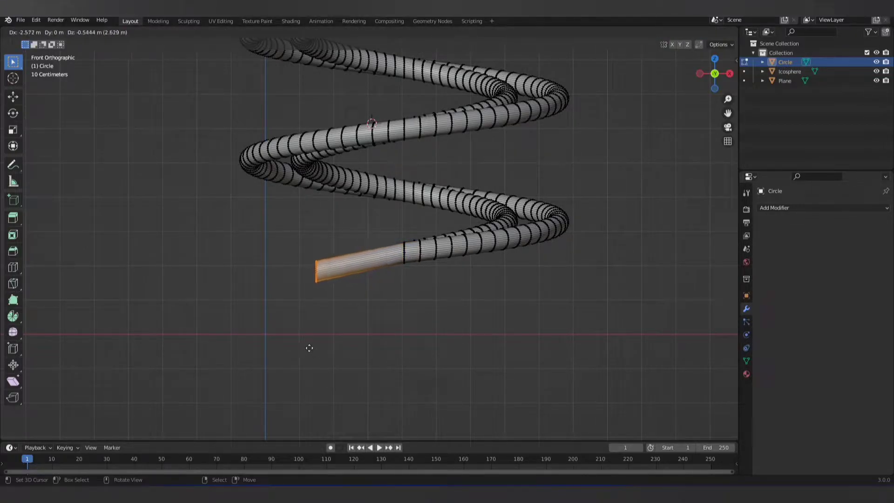
click(306, 345)
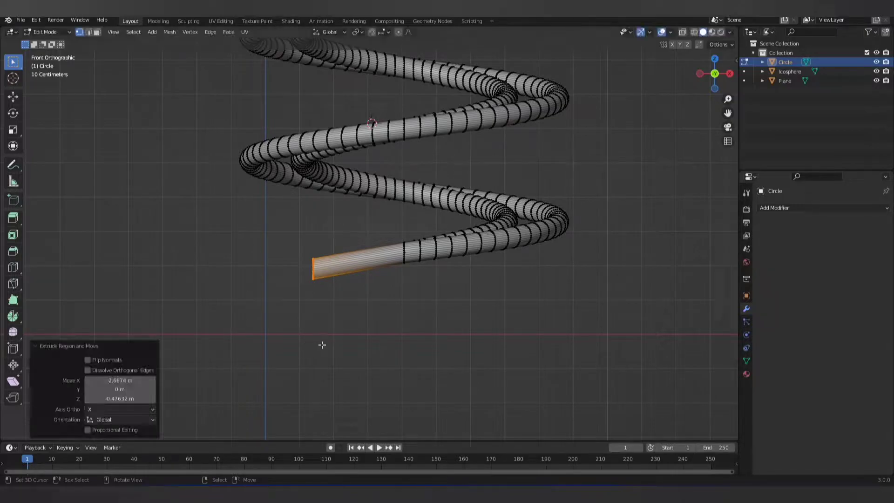
scroll(321, 344, down, 2)
mouse_move(326, 341)
middle_down()
mouse_move(355, 361)
mouse_move(334, 356)
mouse_move(369, 333)
mouse_move(375, 359)
mouse_move(362, 364)
mouse_move(398, 349)
mouse_move(345, 345)
middle_up()
key(Tab)
scroll(367, 359, up, 5)
Bevel the edge rings near the joint on both the back and front tubes.
key(Tab)
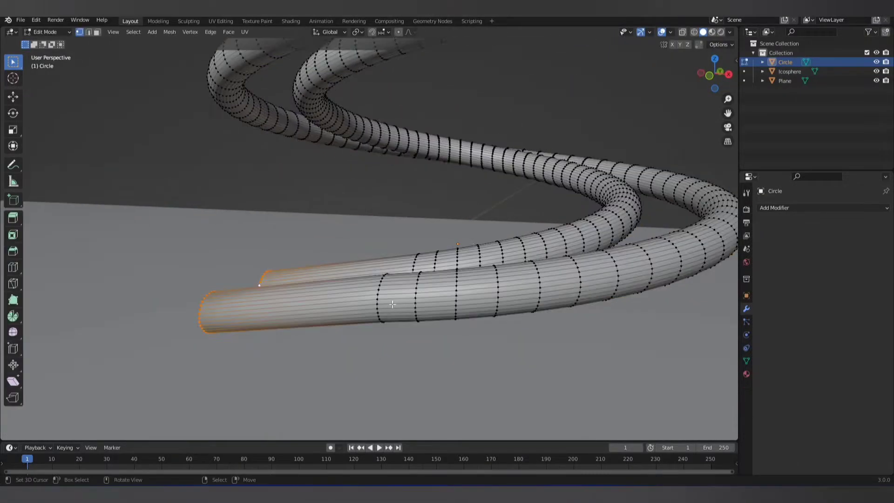
middle_drag(393, 303, 428, 269)
key(alt+a)
alt+click(406, 282)
alt+click(440, 277)
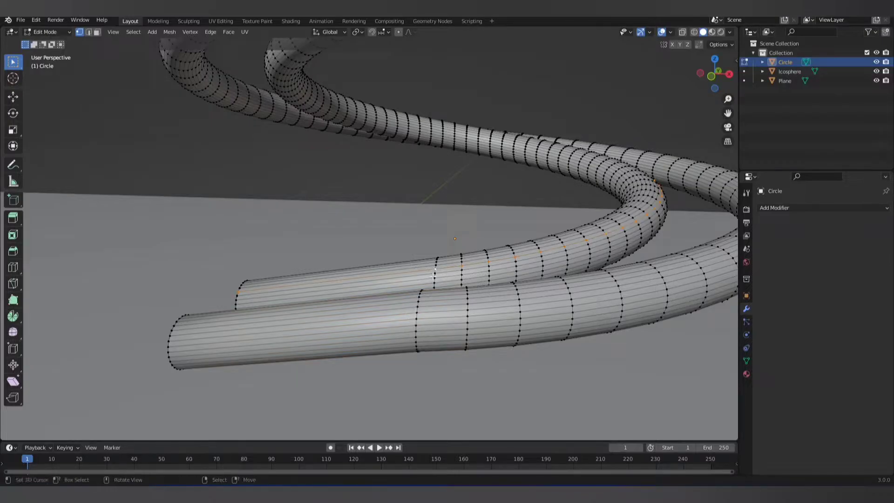
alt+shift+click(417, 321)
key(ctrl+b)
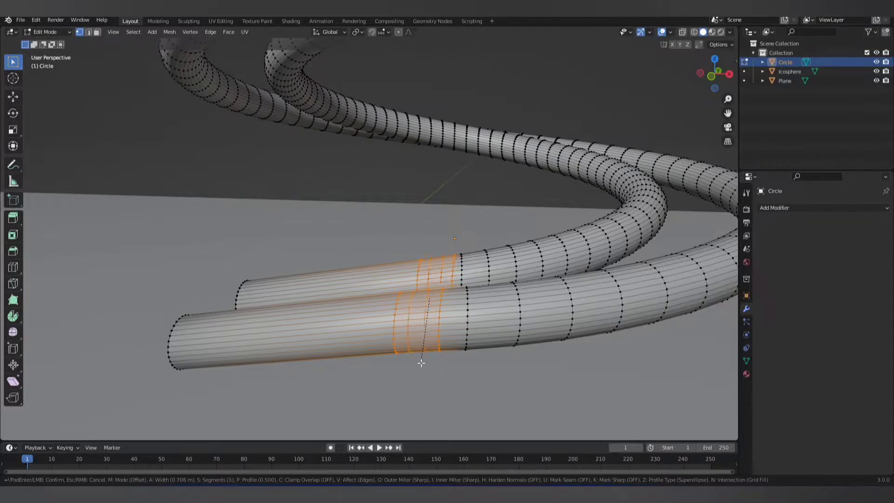
click(420, 363)
Make the coil a passive rigid body with Mesh collision shape.
key(Tab)
scroll(418, 367, down, 5)
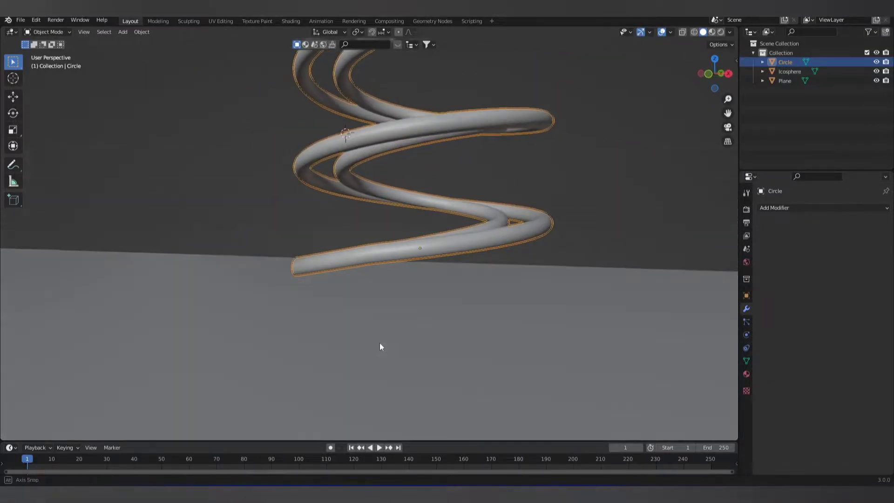
mouse_move(379, 343)
middle_down()
mouse_move(471, 294)
mouse_move(456, 222)
middle_up()
scroll(526, 254, down, 4)
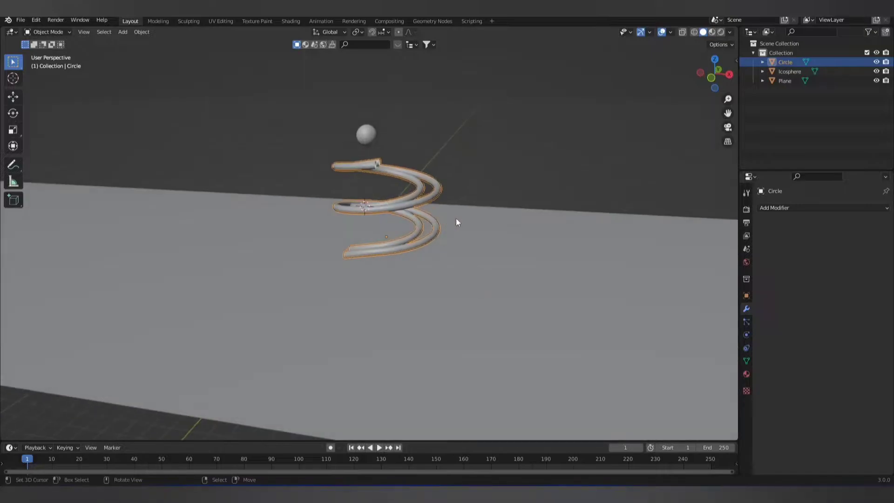
click(747, 334)
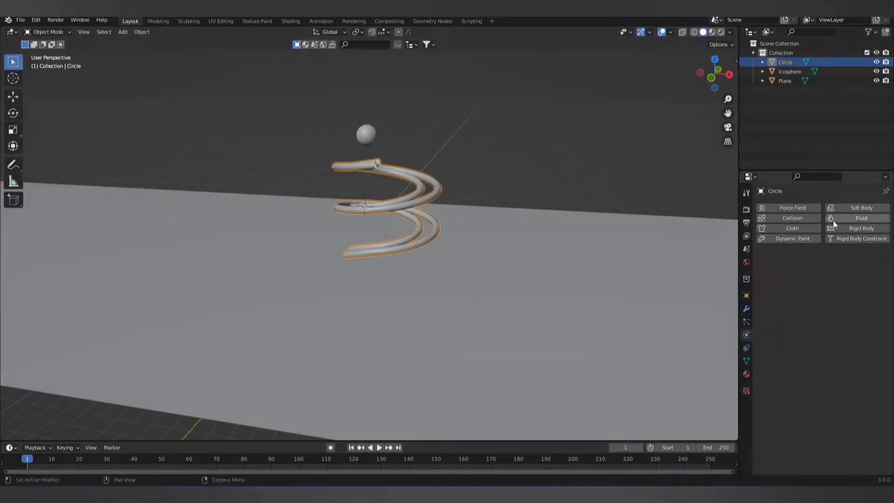
click(853, 228)
click(827, 268)
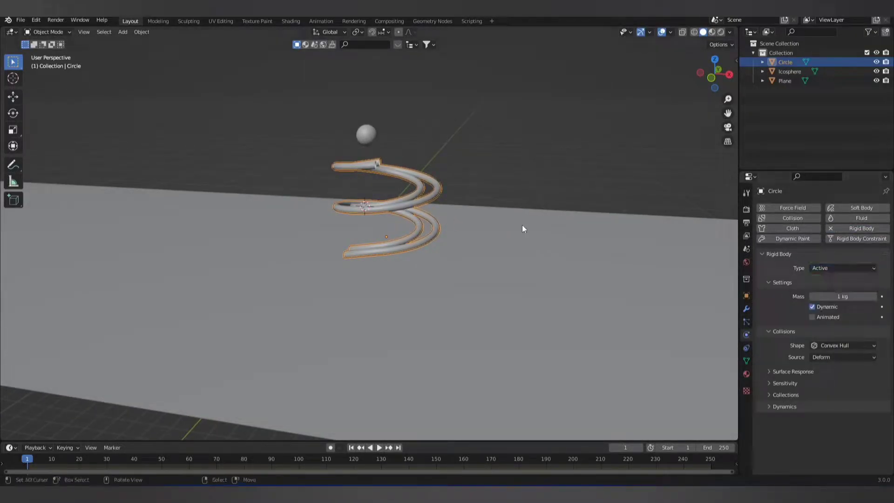
scroll(521, 226, up, 1)
click(839, 288)
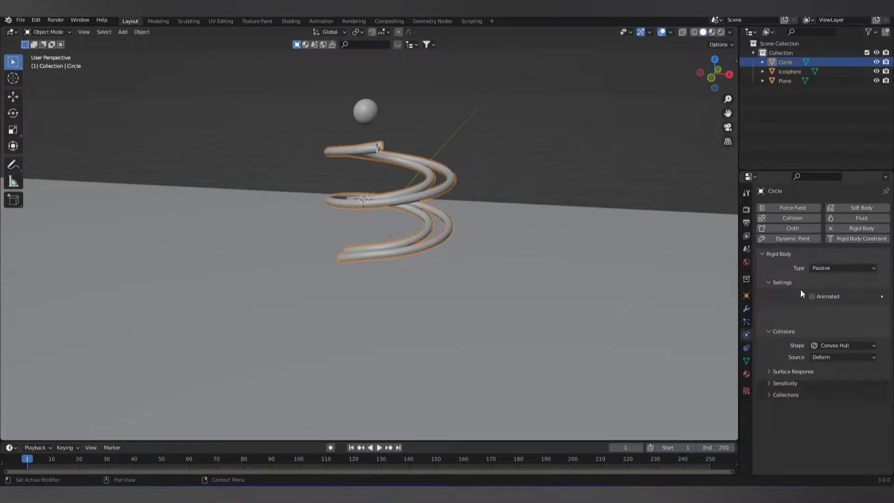
scroll(461, 274, up, 2)
scroll(431, 248, up, 1)
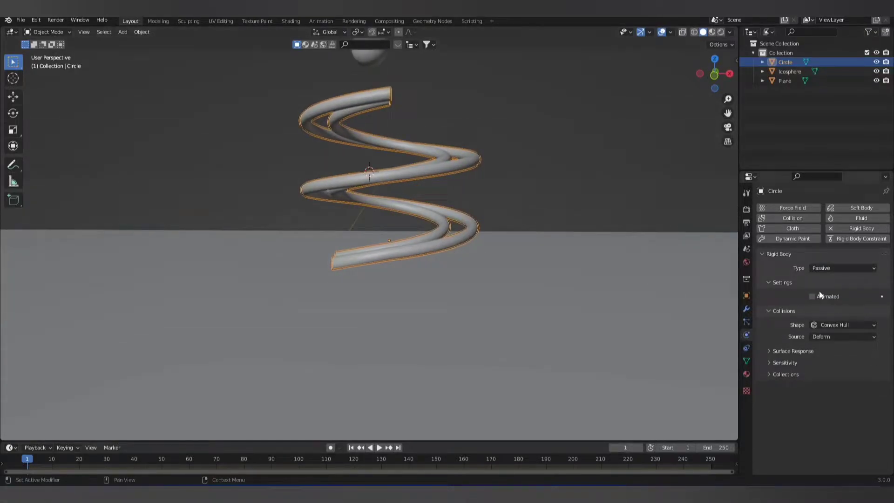
scroll(535, 328, up, 1)
click(832, 325)
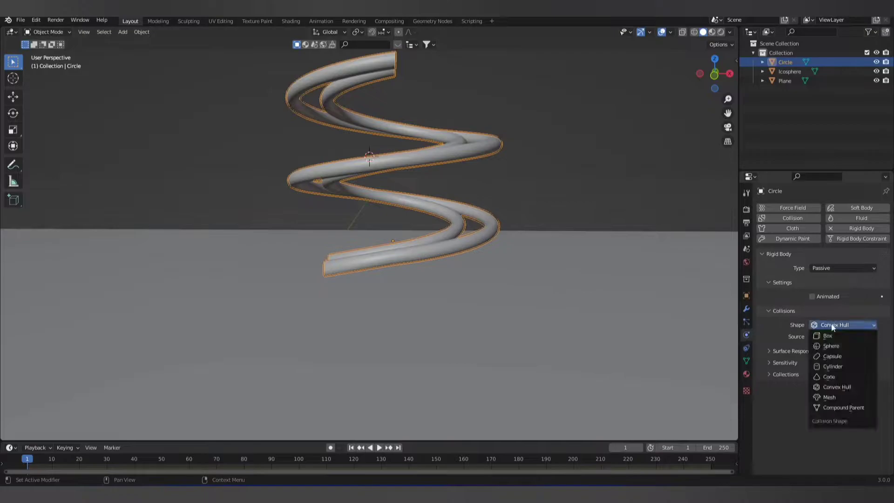
click(829, 397)
scroll(510, 264, down, 3)
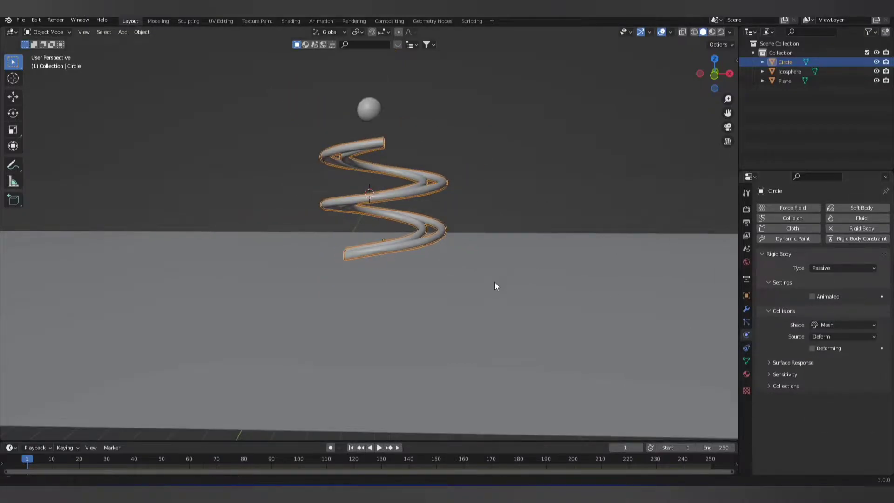
Give the icosphere active rigid body physics.
middle_drag(494, 286, 355, 200)
click(353, 154)
click(861, 228)
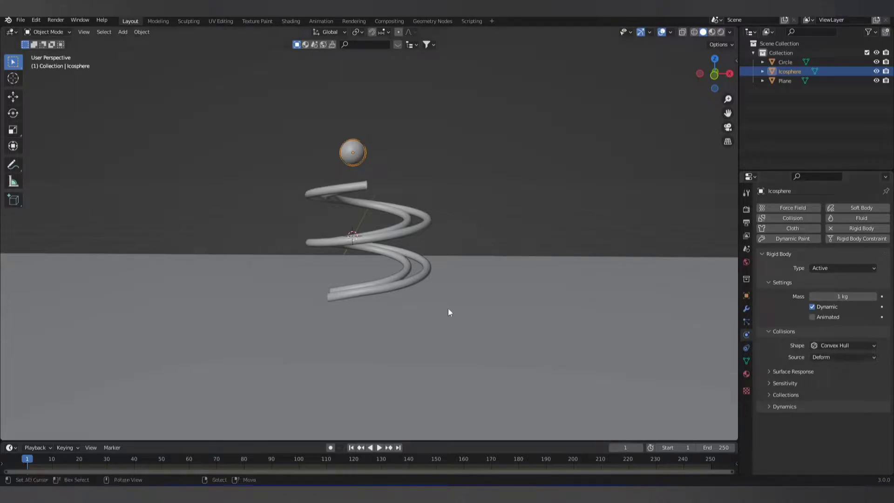
Play the animation and look down over the helix as the ball rolls.
click(378, 448)
scroll(359, 341, up, 1)
scroll(351, 357, up, 1)
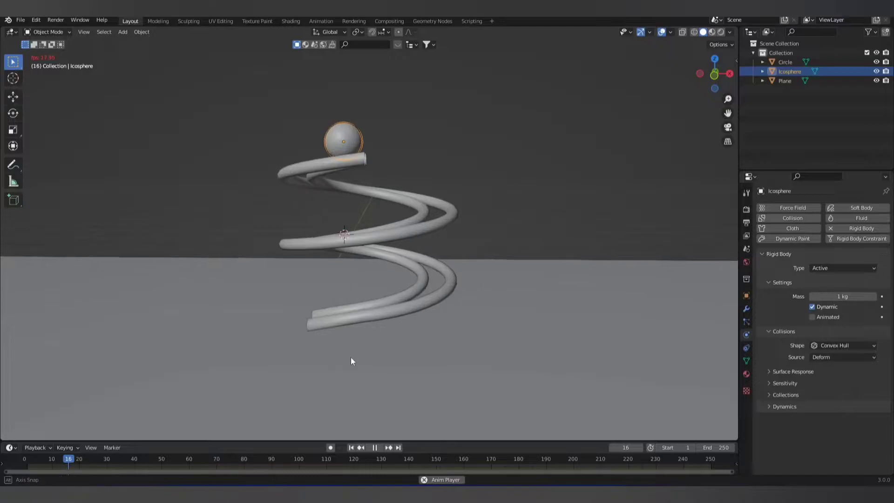
middle_drag(351, 361, 351, 359)
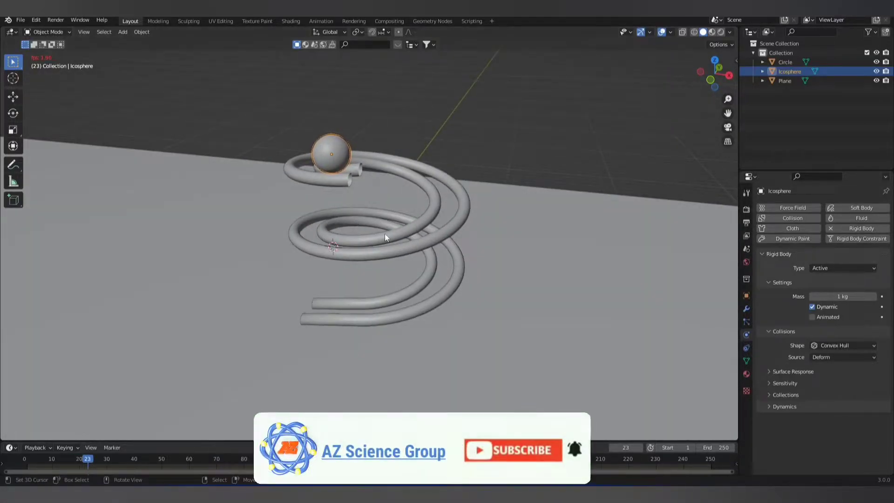
shift+right_click(374, 320)
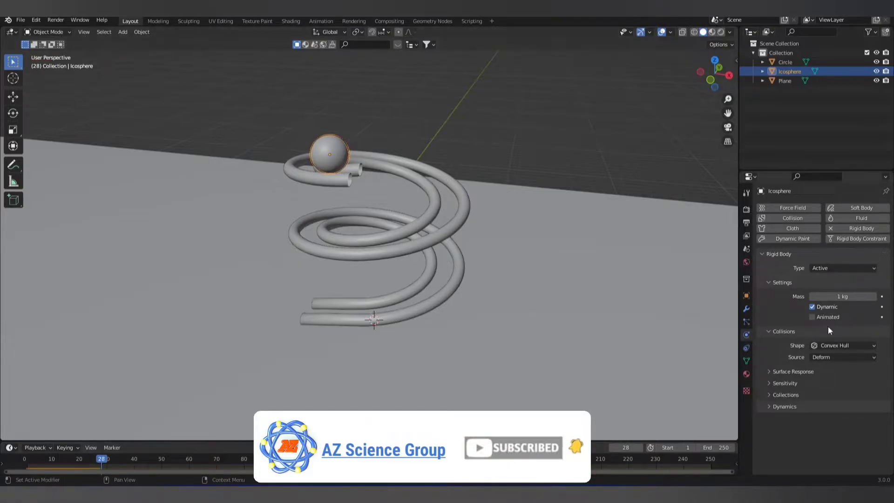
Set the sphere's collision shape to Mesh and rewind to the first frame.
click(845, 345)
click(836, 416)
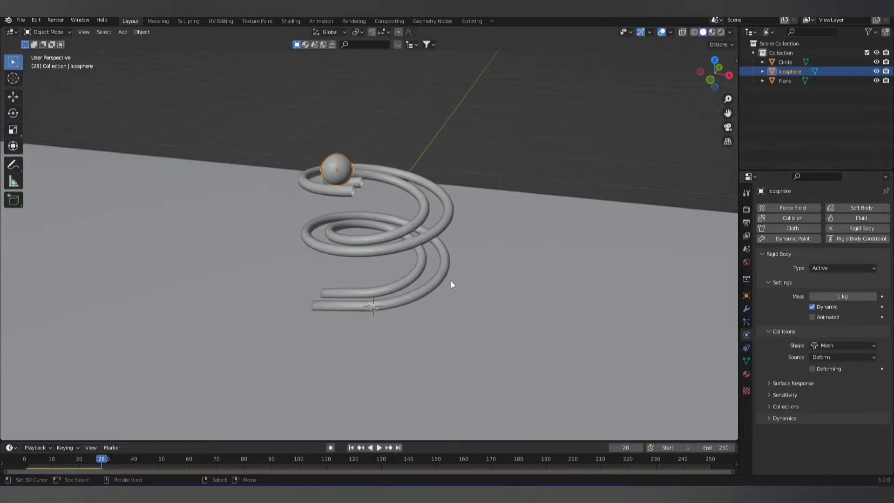
mouse_move(451, 281)
middle_down()
mouse_move(422, 245)
mouse_move(442, 305)
middle_up()
click(352, 448)
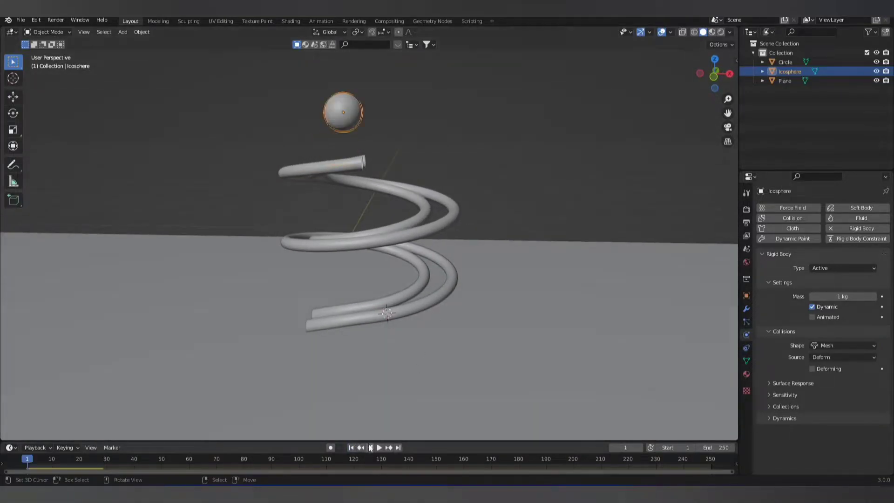
Orbit closely around the spring, checking the ball, and select the spiral tube.
mouse_move(379, 314)
middle_down()
mouse_move(352, 315)
mouse_move(407, 318)
middle_up()
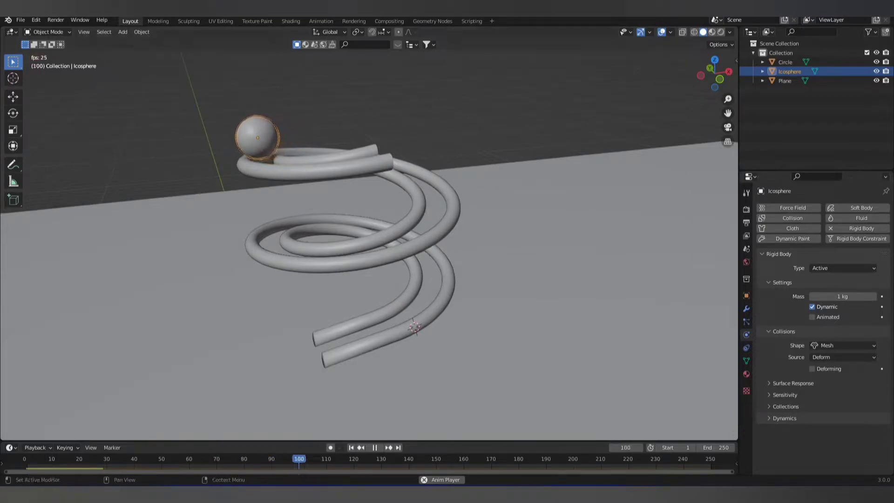
mouse_move(620, 296)
middle_down()
mouse_move(437, 268)
mouse_move(421, 222)
middle_up()
click(421, 222)
middle_drag(456, 245, 449, 227)
middle_drag(359, 243, 341, 262)
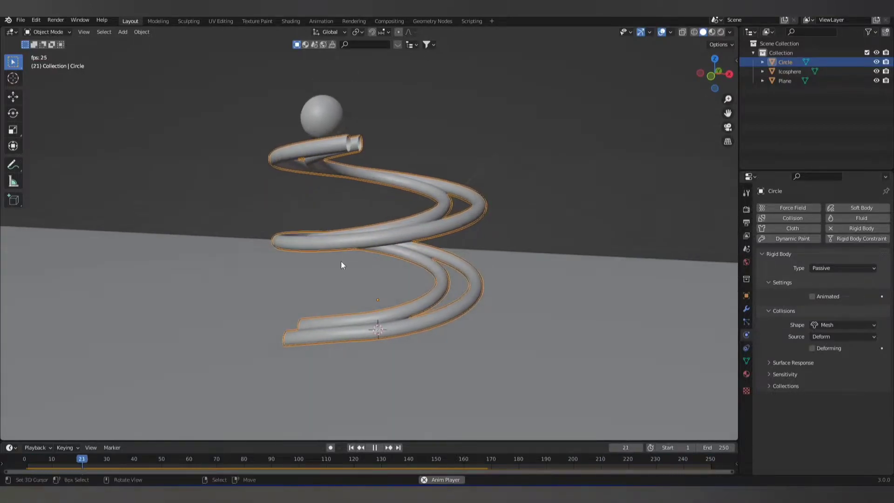
click(300, 123)
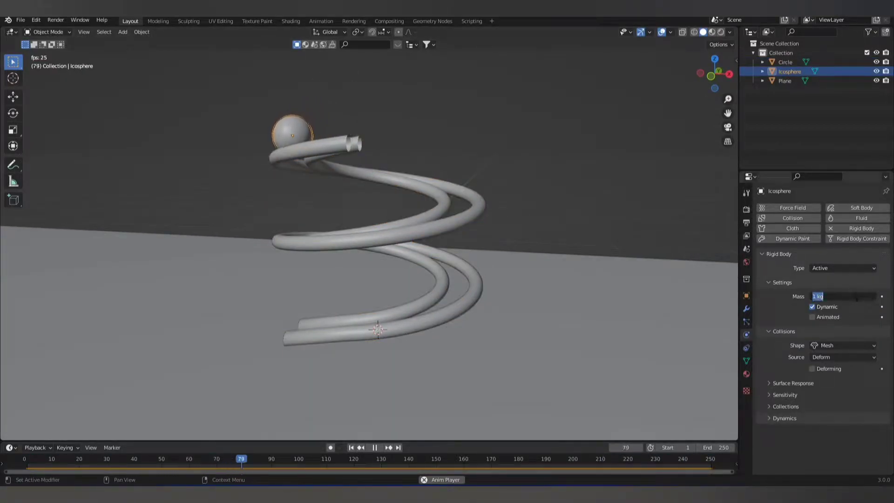
middle_drag(441, 331, 446, 333)
click(445, 332)
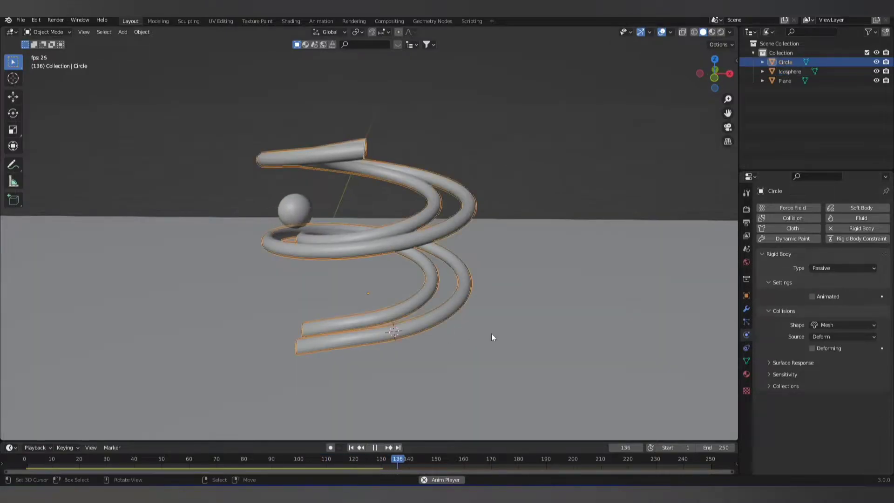
scroll(465, 363, up, 2)
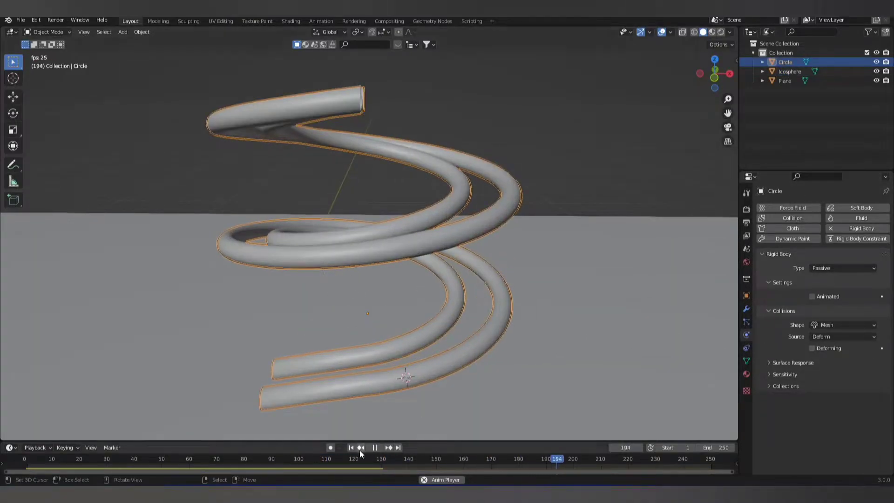
scroll(386, 401, down, 2)
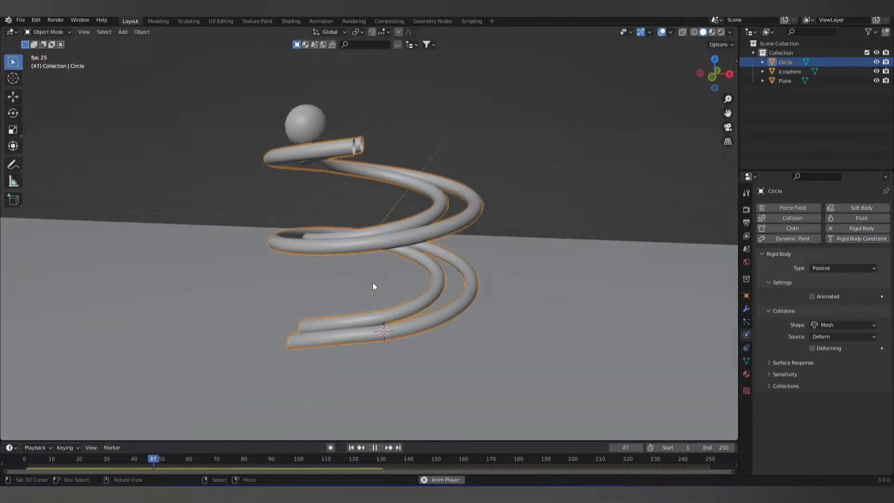
shift+middle_drag(372, 283, 395, 286)
middle_drag(279, 176, 284, 223)
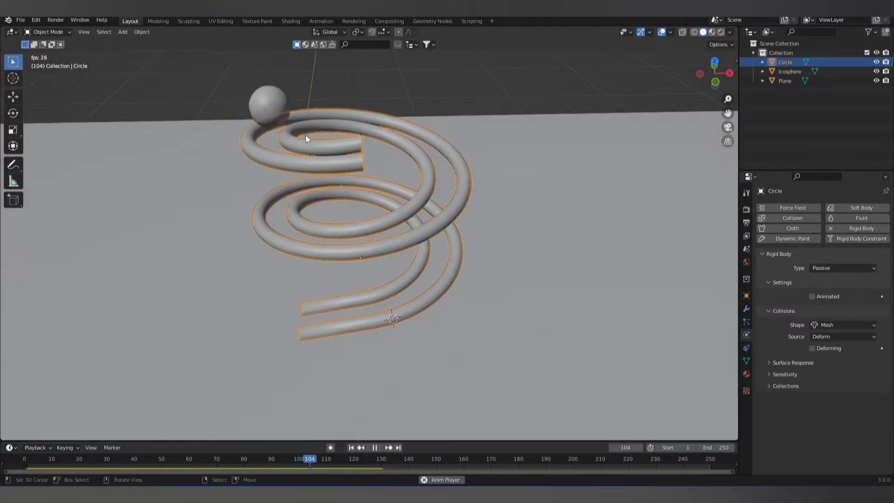
middle_drag(341, 213, 347, 191)
In Edit Mode, raise one linked coil strand along Z in front view, then exit.
key(Tab)
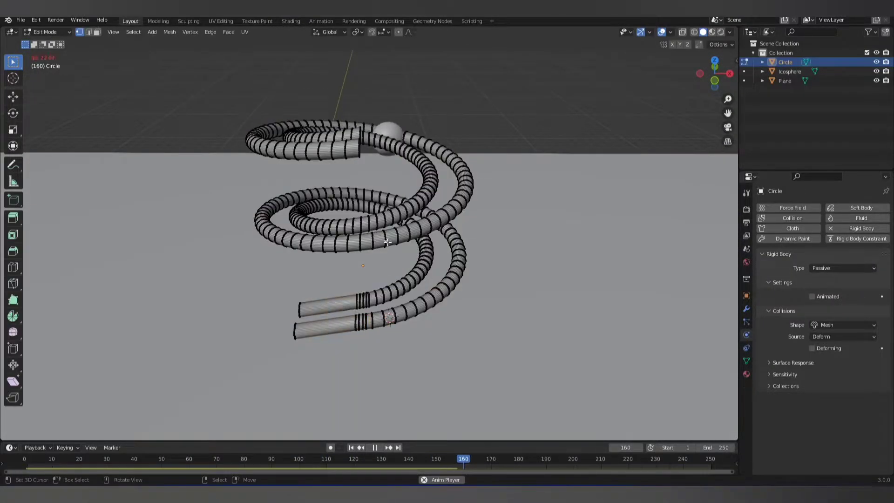
scroll(385, 242, up, 2)
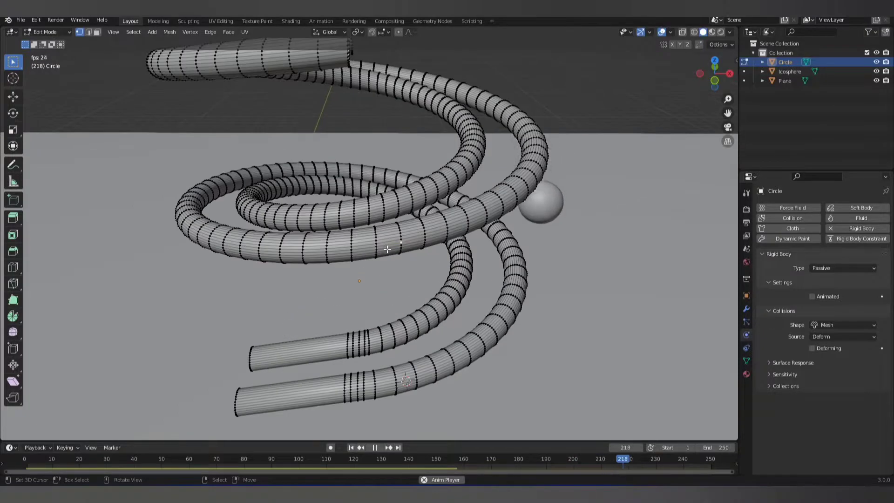
key(ctrl+l)
scroll(405, 252, down, 3)
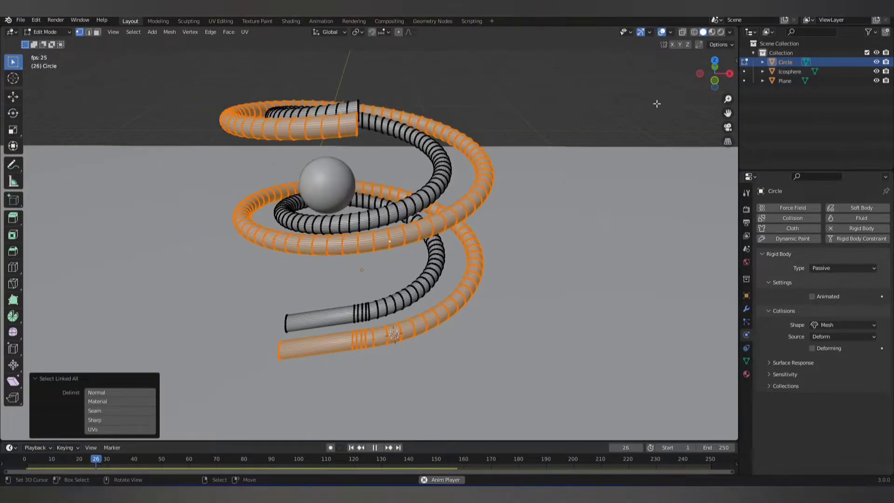
click(714, 82)
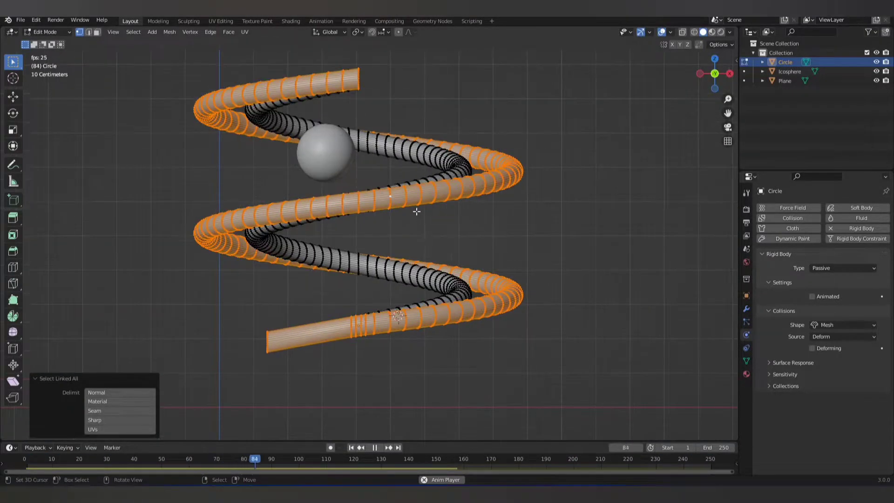
key(g)
key(z)
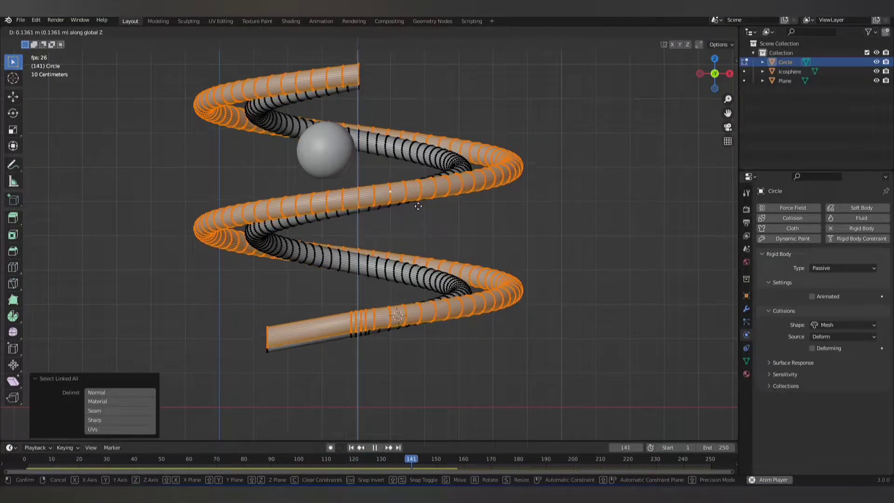
click(417, 204)
key(Tab)
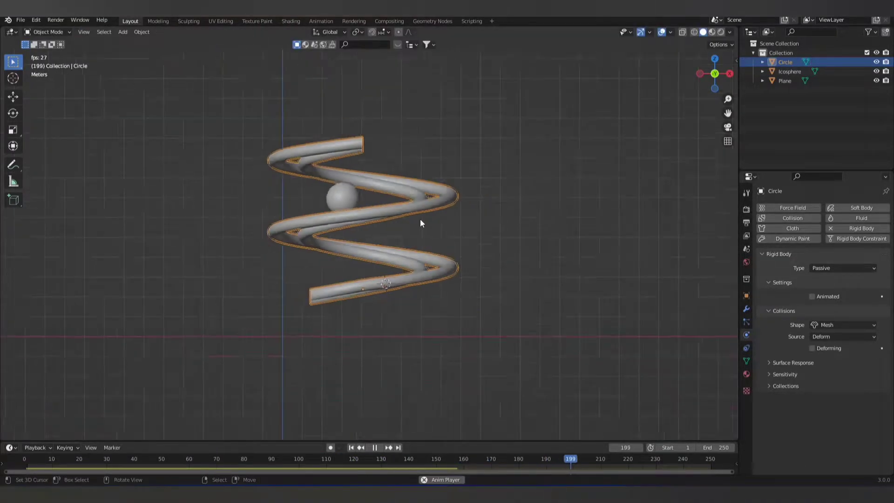
mouse_move(420, 219)
middle_down()
mouse_move(456, 242)
mouse_move(407, 240)
middle_up()
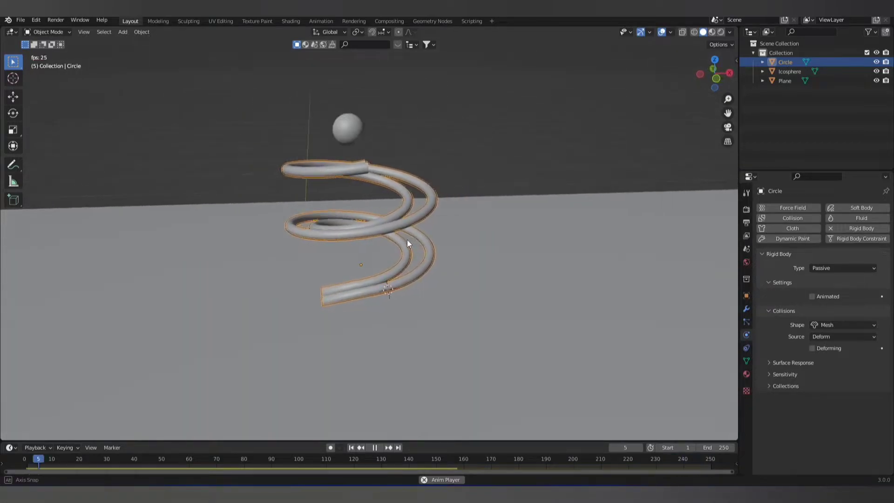
Set the Rigid Body World simulation speed to 2 in Scene Properties.
click(746, 248)
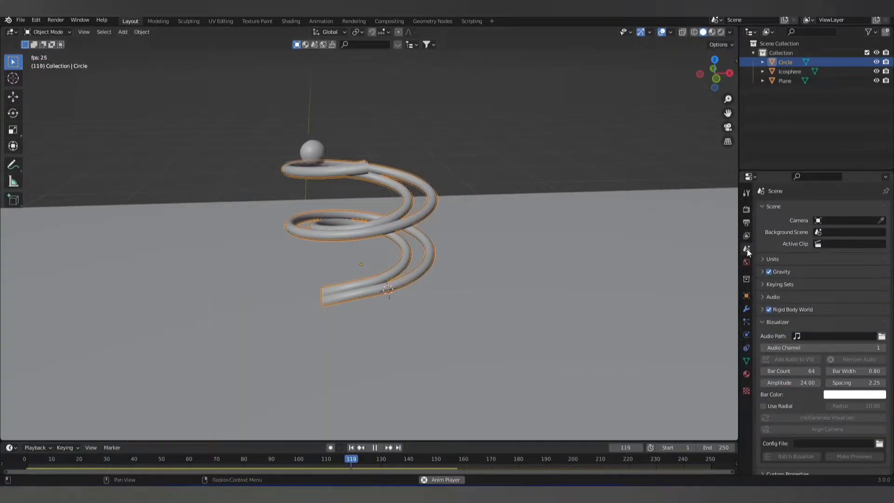
click(764, 309)
scroll(782, 328, down, 2)
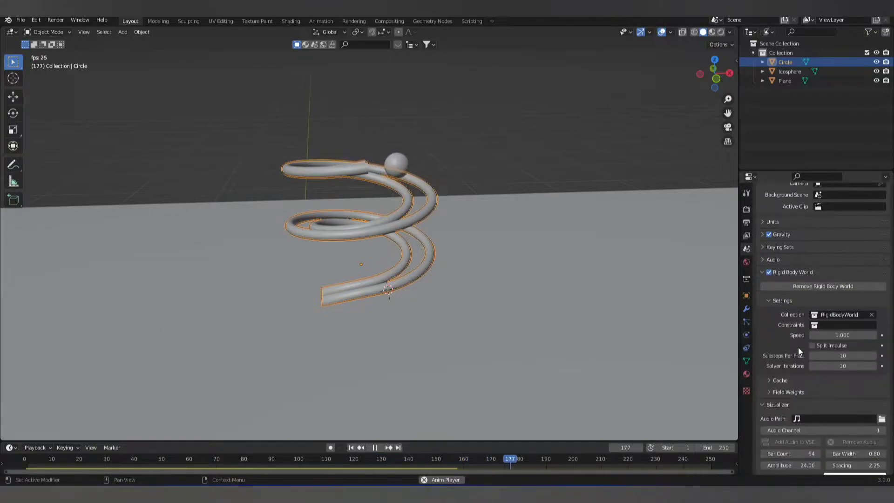
click(845, 334)
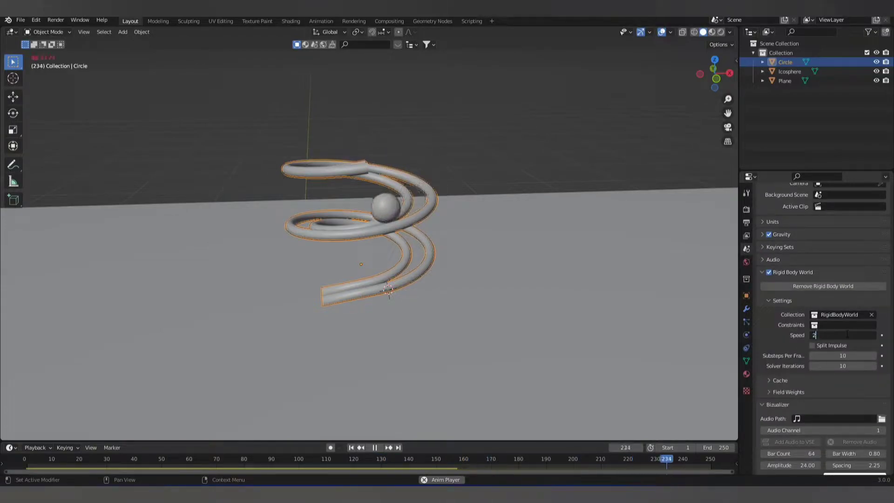
text(2)
key(Return)
Enlarge the timeline and briefly check the other window with the finished scene.
middle_drag(517, 307, 543, 313)
scroll(543, 314, up, 2)
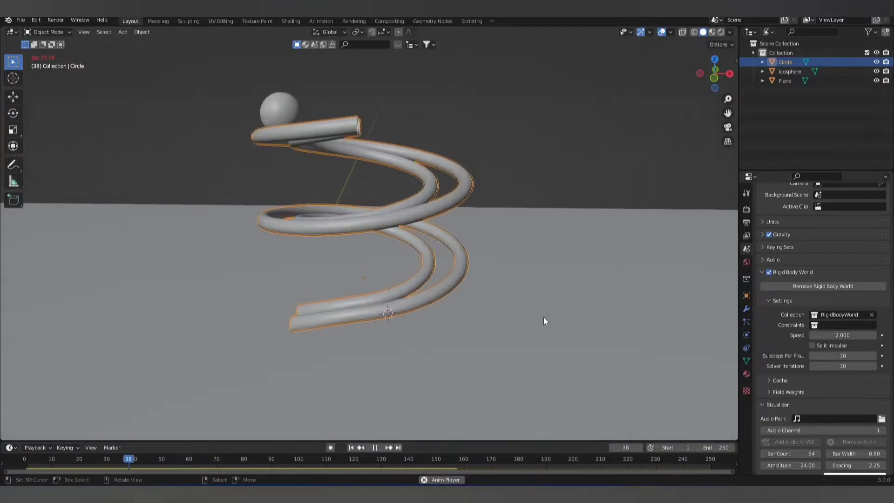
scroll(461, 307, up, 2)
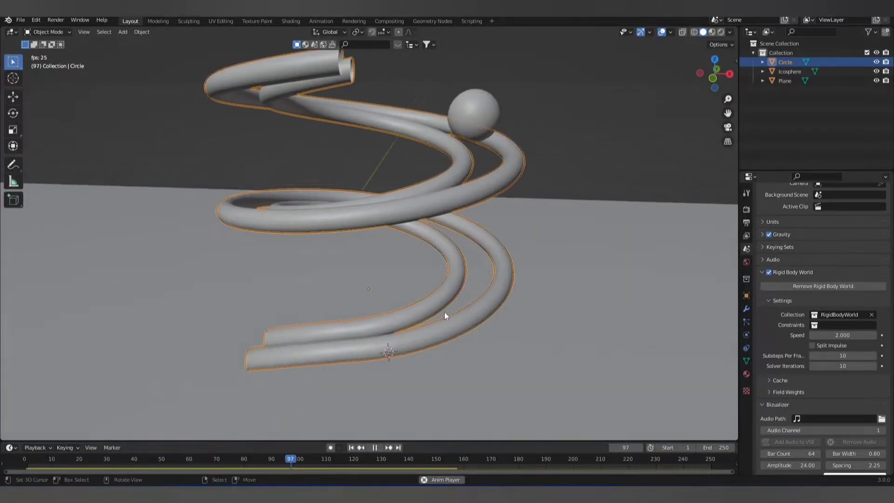
middle_drag(449, 309, 444, 313)
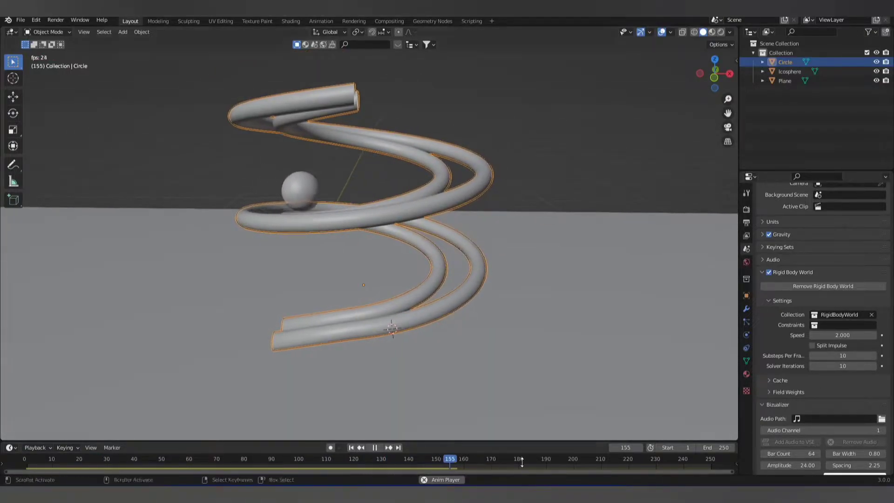
drag(513, 442, 505, 392)
scroll(522, 433, down, 2)
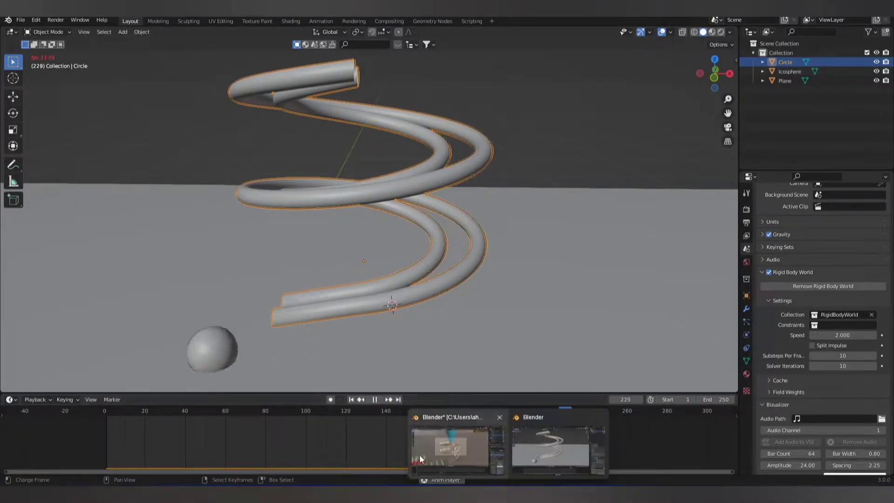
click(451, 447)
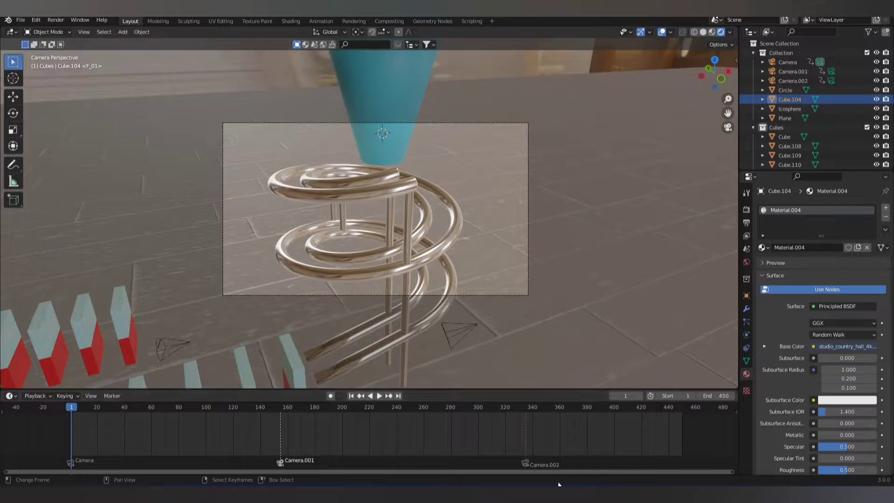
mouse_move(558, 483)
click(559, 450)
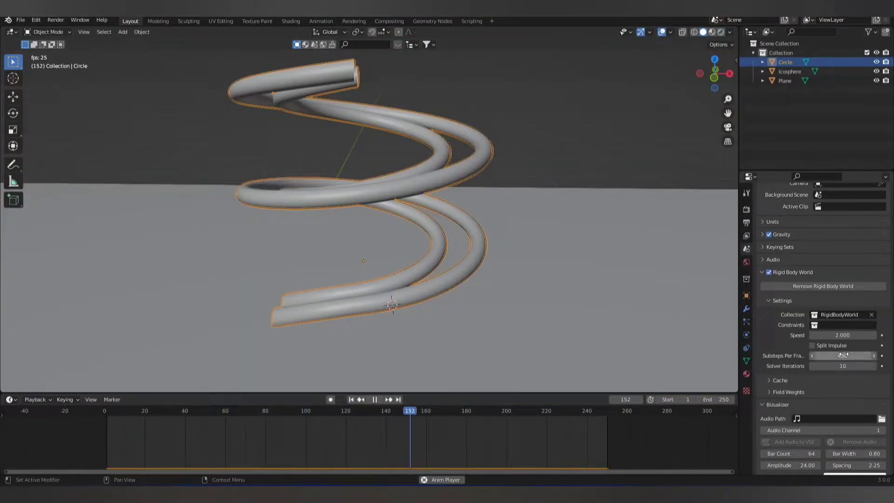
Set Substeps Per Frame to 10 and keep the speed at 2.000.
click(843, 355)
text(10)
key(Return)
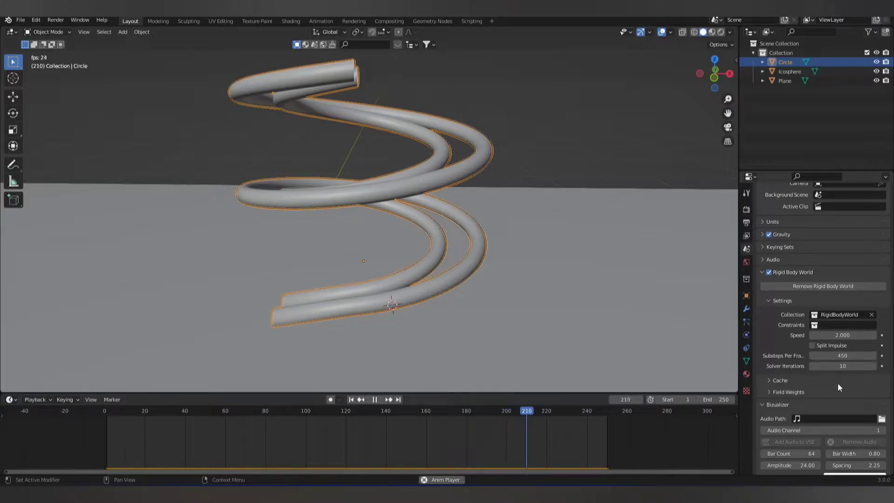
double_click(852, 336)
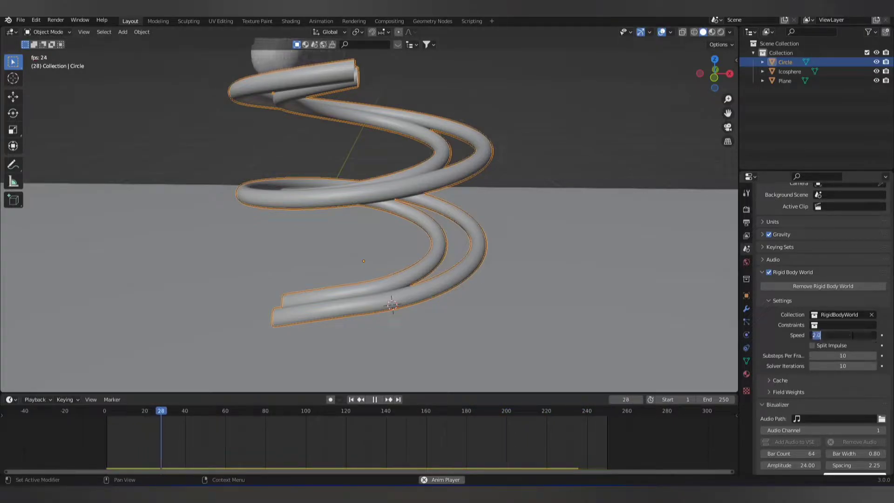
key(Return)
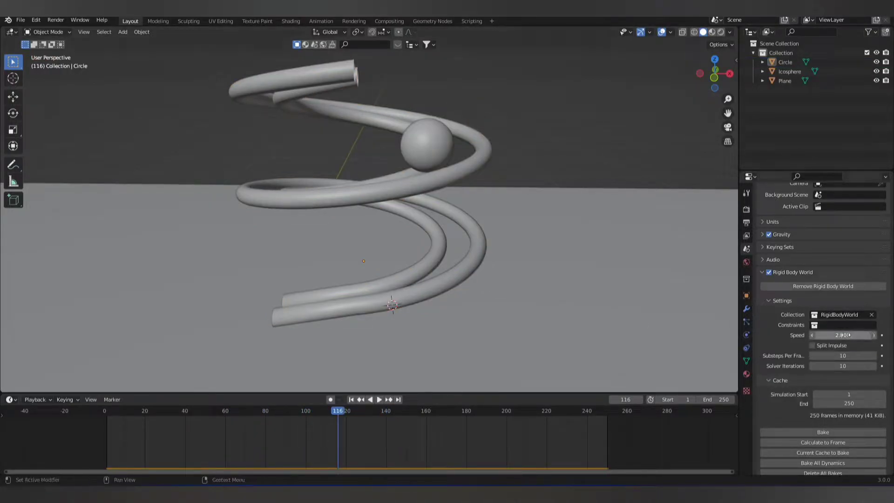
Set the rigid body cache End and the scene End frame both to 450.
click(859, 404)
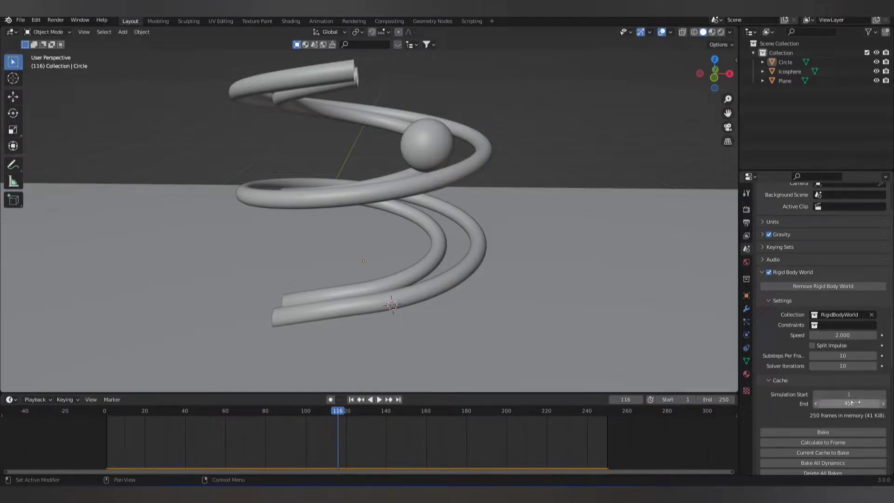
key(Return)
scroll(506, 454, down, 2)
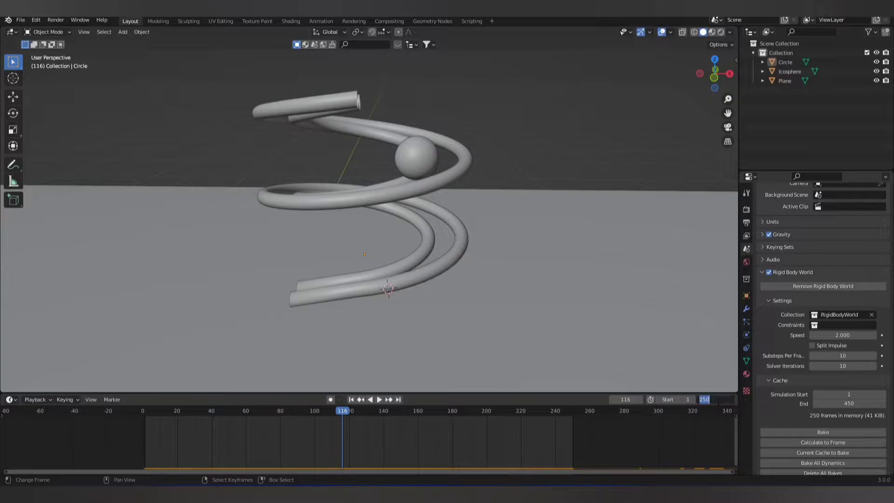
text(450)
key(Return)
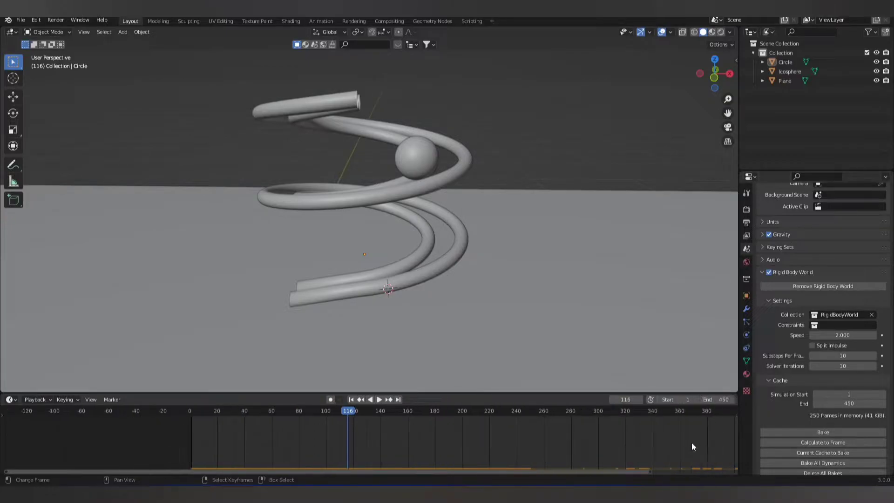
scroll(554, 450, down, 3)
scroll(529, 454, up, 1)
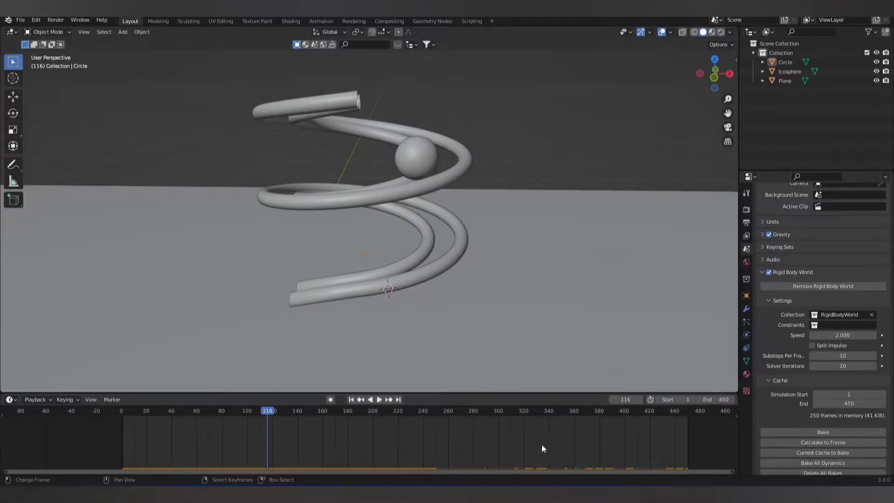
scroll(456, 443, up, 1)
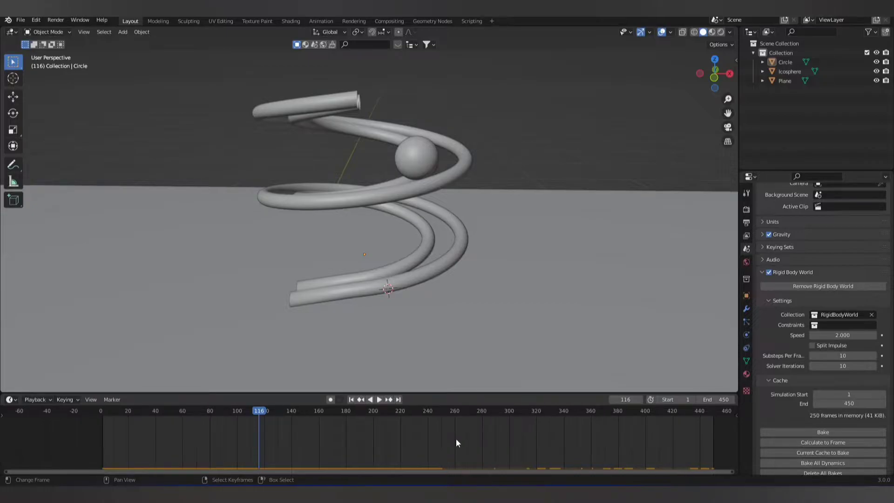
Select the floor, switch to top view, set the 3D cursor beside the spiral, open Add.
middle_drag(364, 291, 367, 330)
click(371, 333)
scroll(368, 333, up, 3)
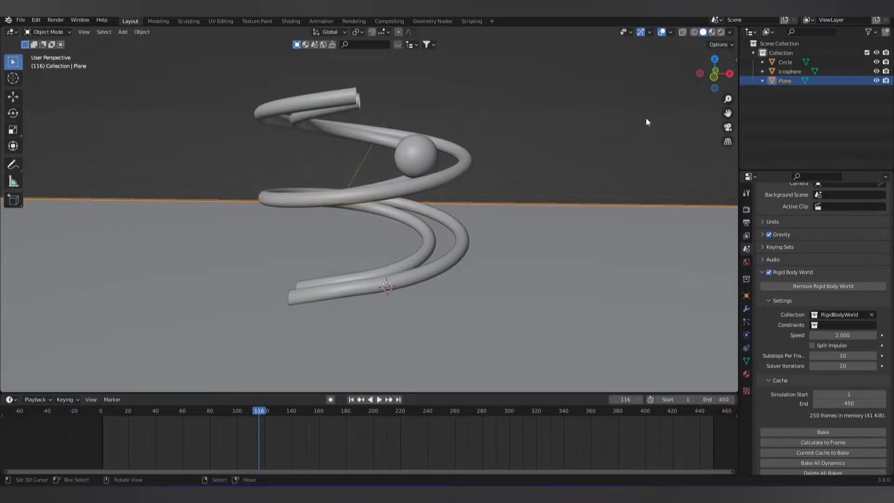
click(713, 78)
click(716, 59)
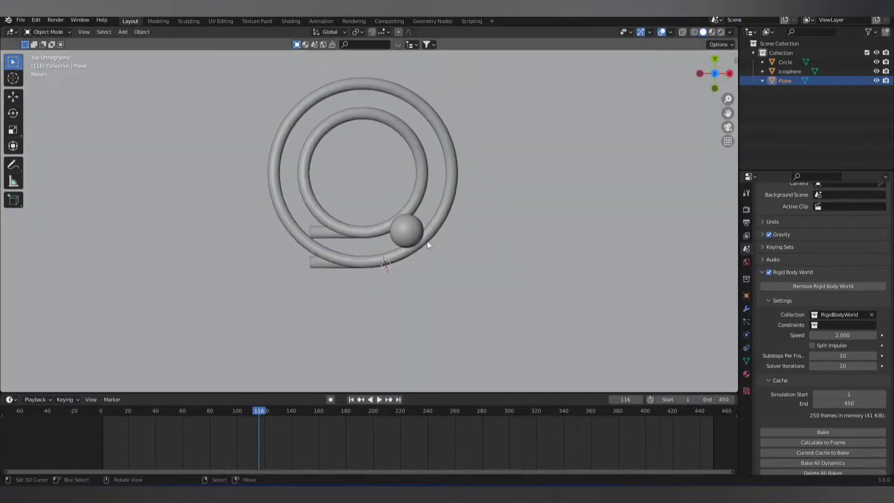
scroll(427, 241, down, 2)
scroll(399, 235, up, 2)
shift+right_click(389, 233)
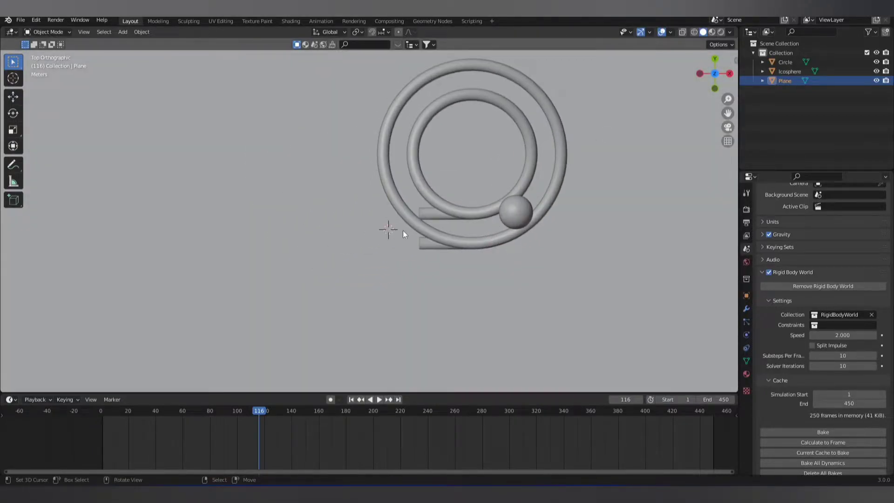
scroll(370, 241, up, 2)
key(shift+a)
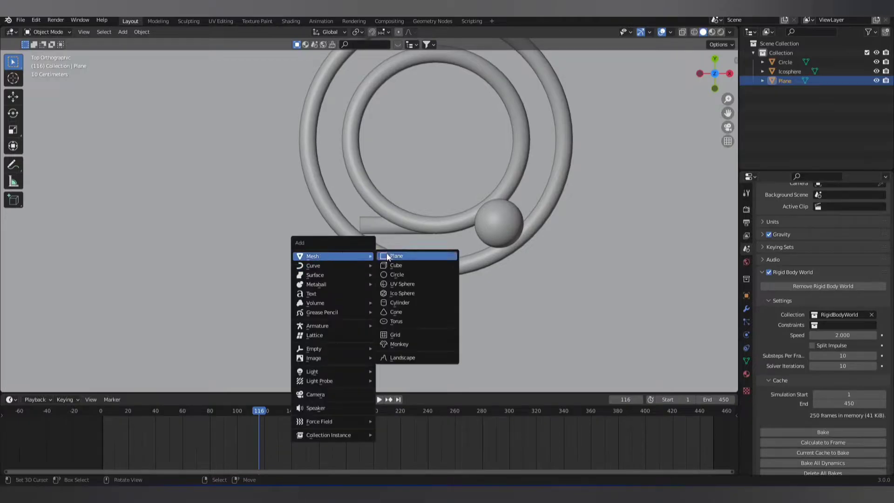
Add a cube at the 3D cursor, enlarge it, and narrow it along X.
click(419, 265)
mouse_move(389, 281)
middle_down()
mouse_move(339, 204)
mouse_move(391, 358)
mouse_move(376, 242)
middle_up()
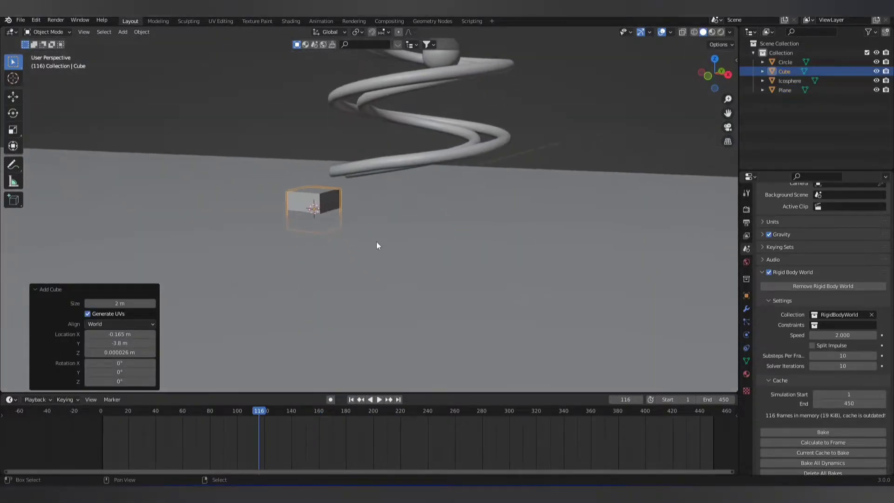
key(s)
click(417, 277)
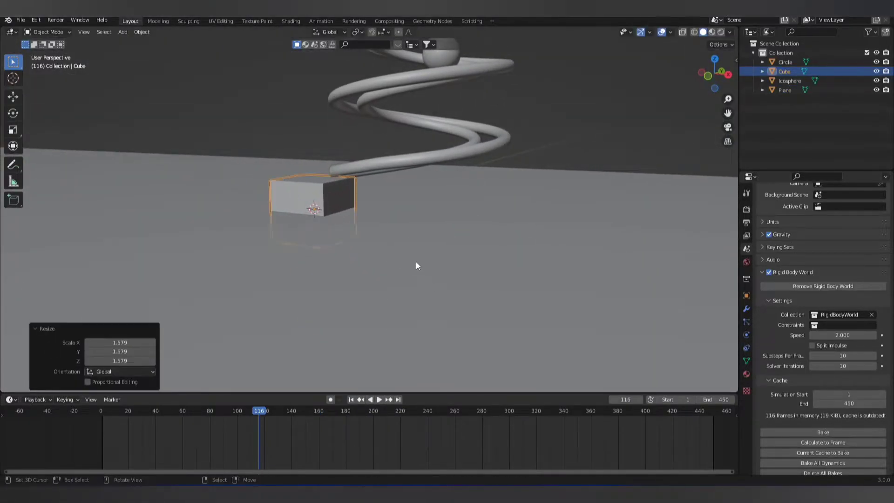
middle_drag(416, 263, 423, 280)
key(s)
key(x)
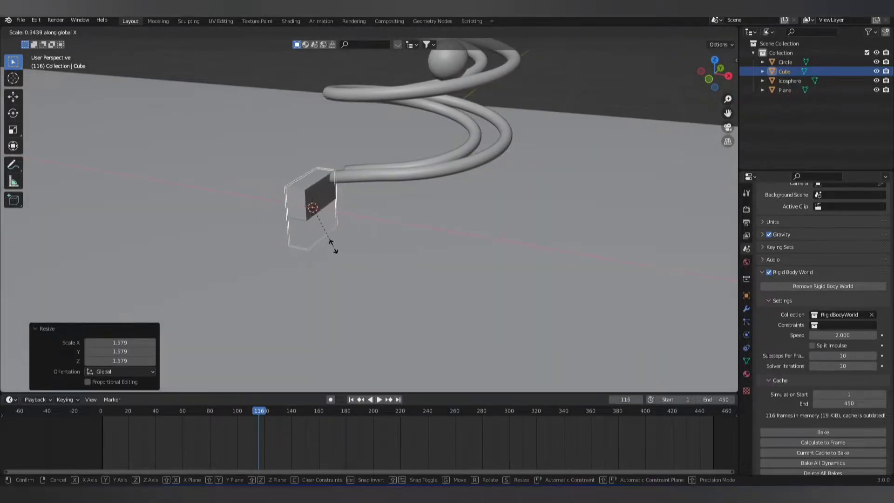
click(328, 242)
Enlarge the cube uniformly after cancelling a vertical stretch.
middle_drag(328, 242, 359, 254)
key(s)
key(z)
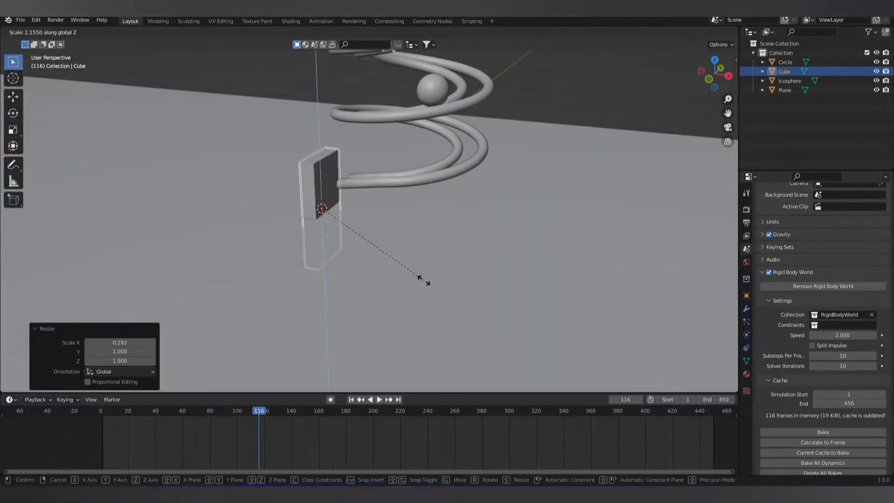
right_click(393, 260)
key(s)
click(412, 268)
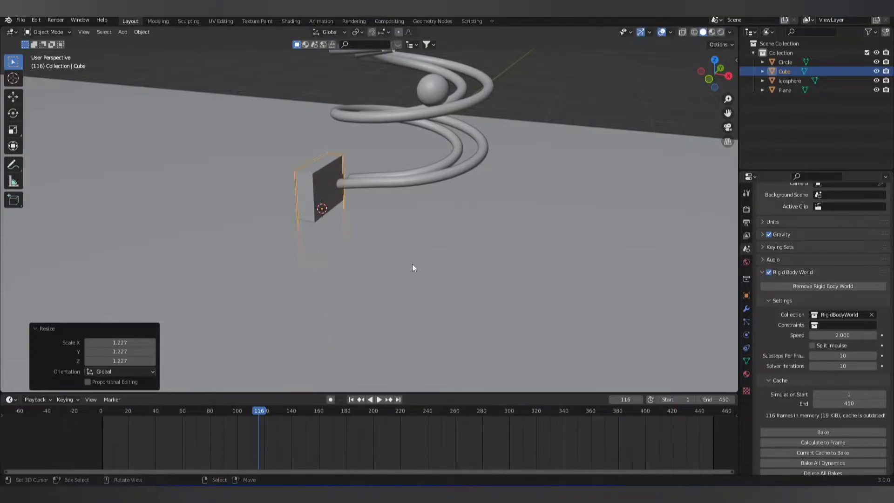
mouse_move(412, 264)
middle_down()
mouse_move(435, 238)
mouse_move(409, 246)
middle_up()
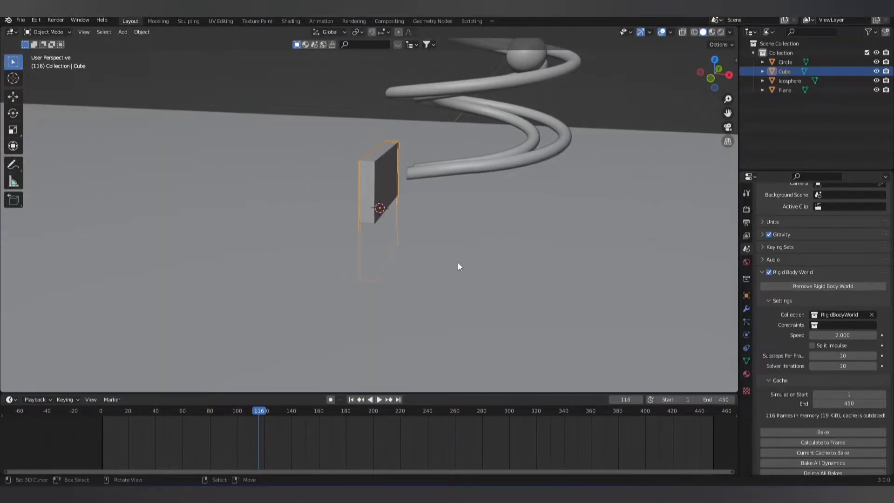
Raise the cube along Z, make it taller, and thin it along Y.
key(g)
key(z)
click(440, 203)
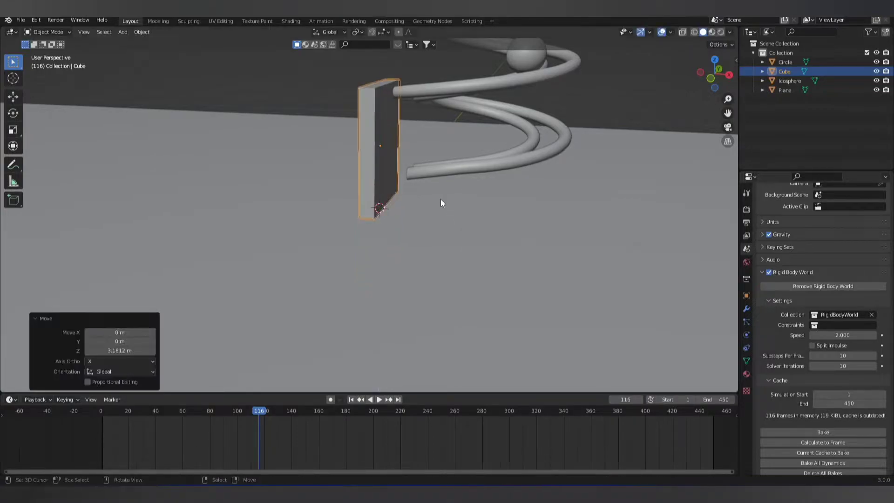
mouse_move(441, 203)
middle_down()
mouse_move(458, 202)
mouse_move(451, 246)
mouse_move(420, 204)
mouse_move(428, 199)
mouse_move(440, 210)
mouse_move(405, 217)
mouse_move(449, 233)
mouse_move(425, 204)
mouse_move(434, 208)
mouse_move(439, 190)
mouse_move(426, 218)
middle_up()
key(s)
key(z)
click(457, 218)
key(s)
key(y)
click(441, 227)
Slide the slab left along X and compare it with the spiral in front view.
key(g)
key(x)
click(426, 231)
click(431, 204)
click(706, 81)
scroll(427, 180, up, 4)
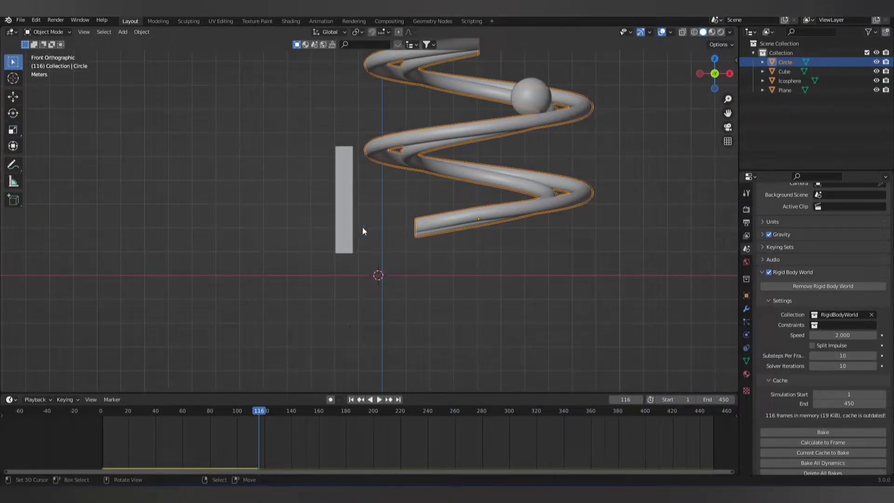
scroll(360, 297, up, 1)
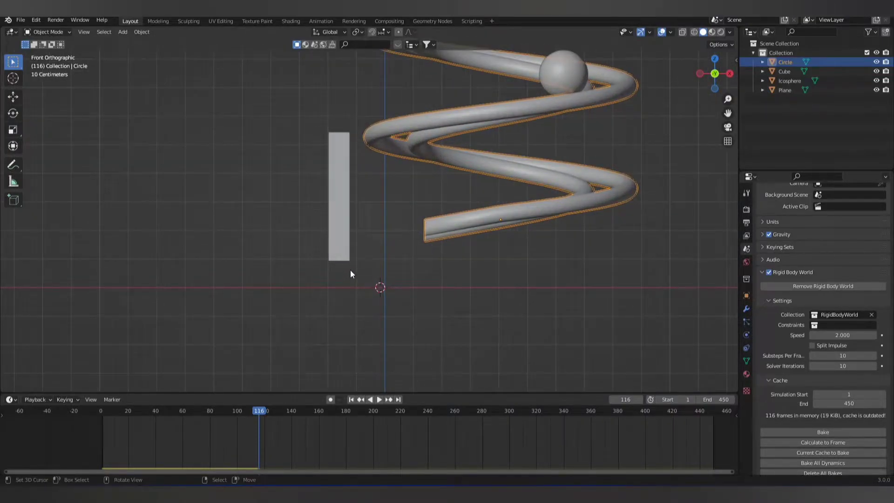
Lower the slab about 0.85 m along Z onto the floor in front view.
click(346, 247)
middle_drag(372, 257, 362, 285)
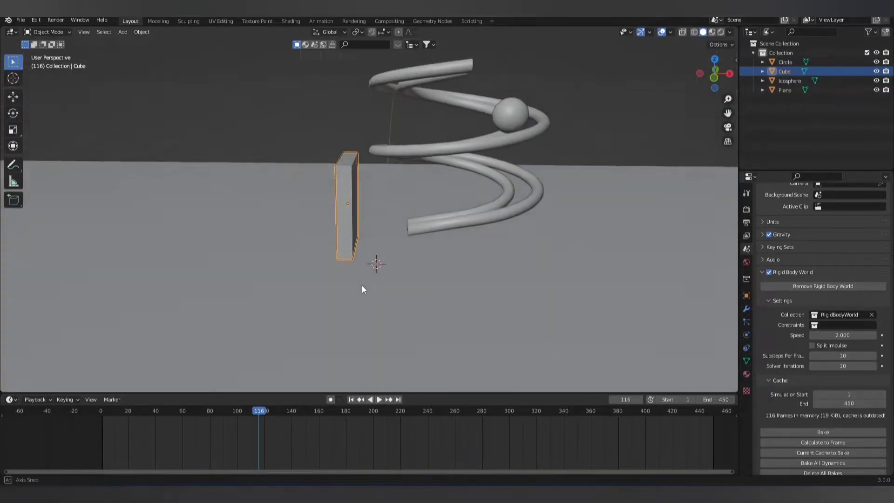
click(715, 77)
key(g)
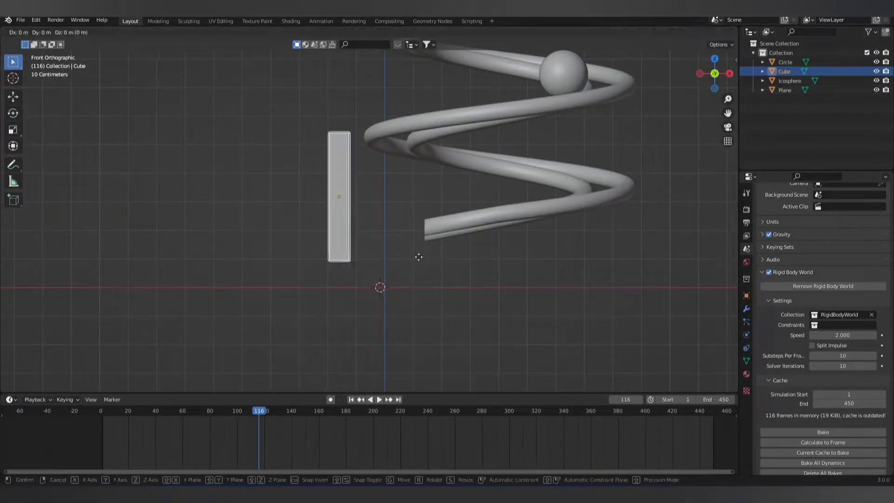
key(z)
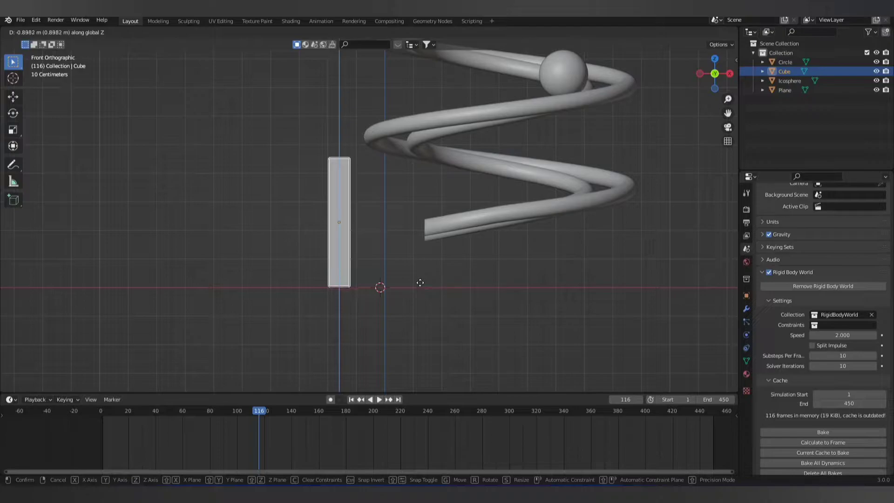
click(419, 285)
mouse_move(381, 293)
middle_down()
mouse_move(385, 321)
mouse_move(412, 304)
middle_up()
In Edit Mode, extend the coil tube's two end rings about 1 m along X.
click(377, 227)
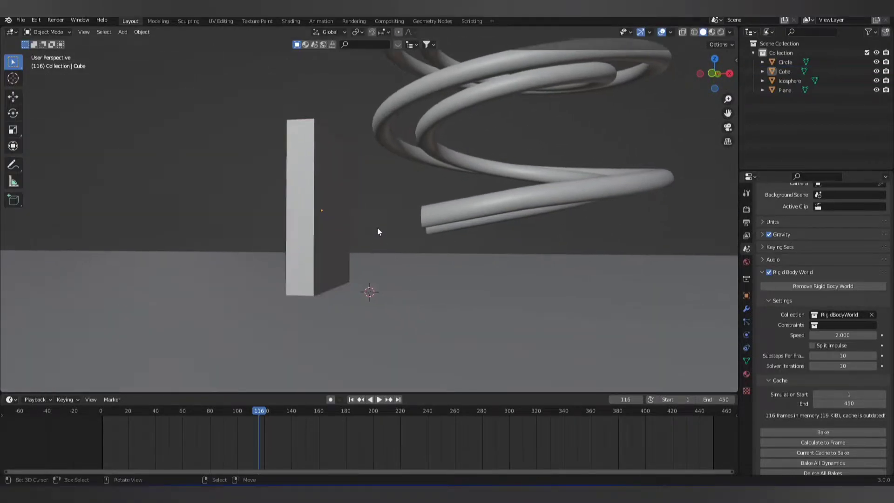
scroll(404, 272, up, 3)
click(463, 228)
mouse_move(462, 232)
middle_down()
mouse_move(403, 272)
mouse_move(405, 296)
middle_up()
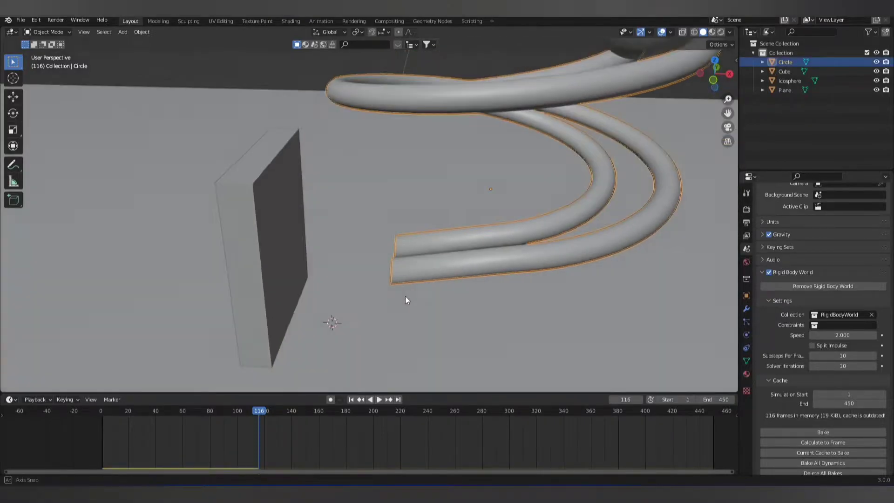
key(Tab)
scroll(396, 270, up, 4)
key(alt+a)
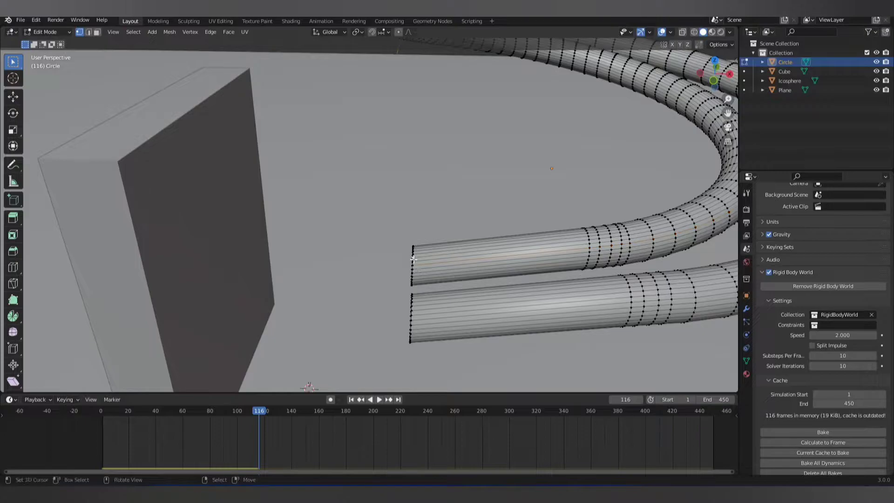
alt+click(411, 261)
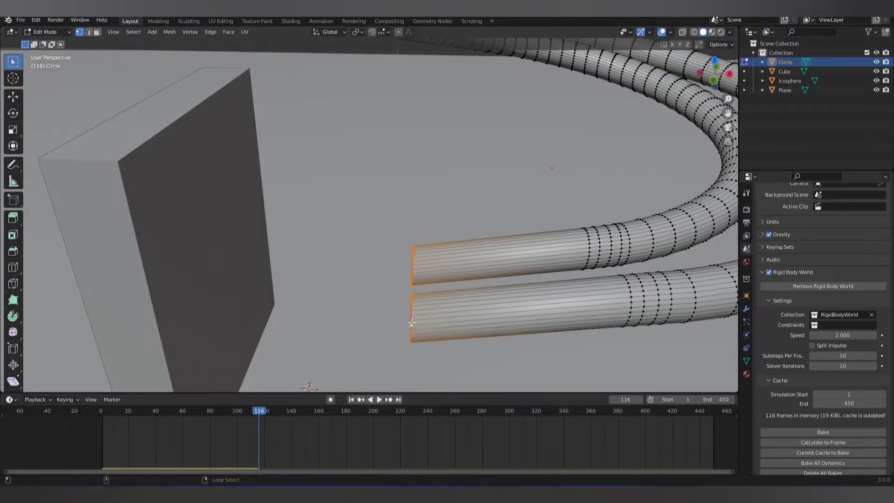
scroll(431, 334, down, 3)
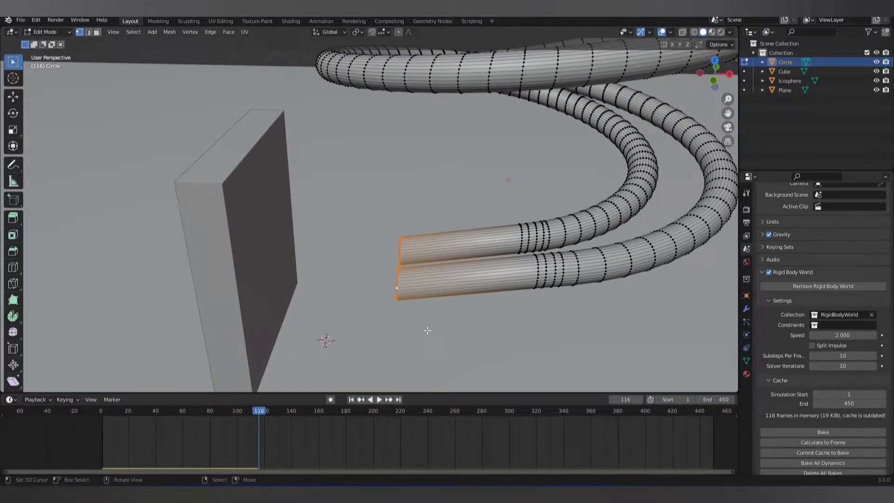
key(g)
key(x)
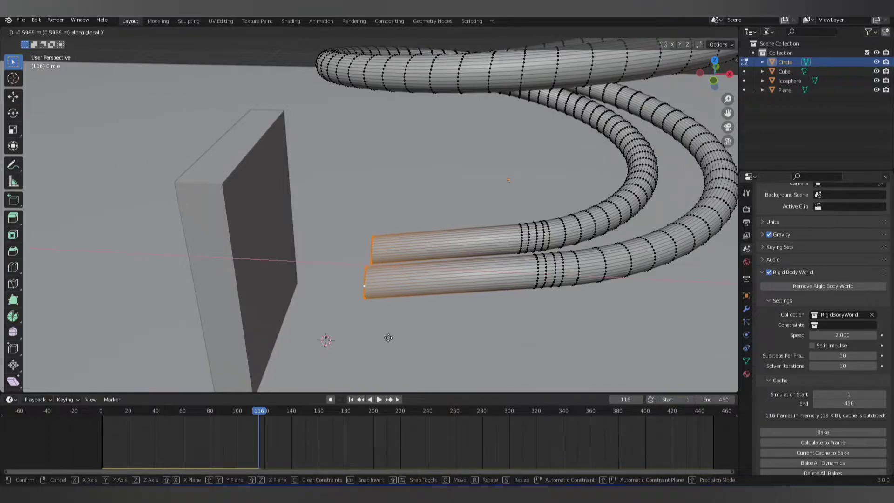
click(380, 339)
mouse_move(381, 339)
middle_down()
mouse_move(383, 279)
mouse_move(371, 302)
mouse_move(359, 269)
mouse_move(443, 293)
mouse_move(351, 281)
mouse_move(354, 298)
mouse_move(342, 286)
mouse_move(364, 279)
mouse_move(359, 291)
mouse_move(369, 259)
middle_up()
key(Tab)
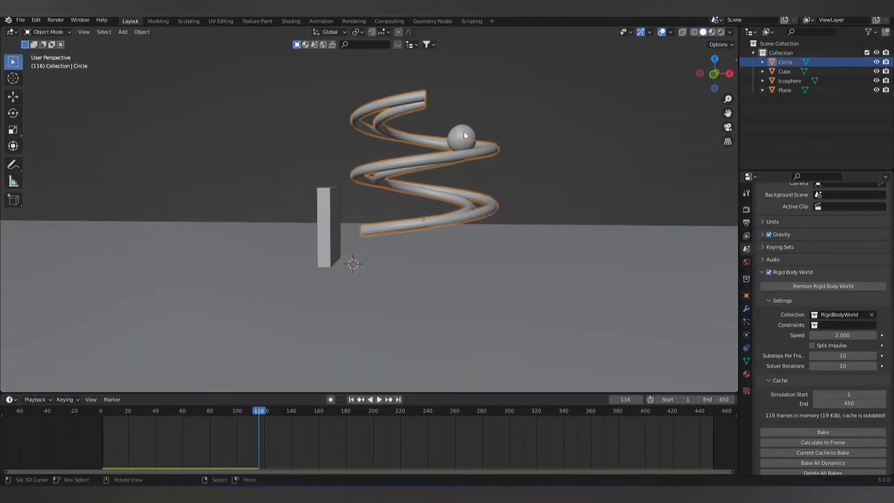
Select the ball in front view, start then cancel a move, and deselect it.
click(462, 145)
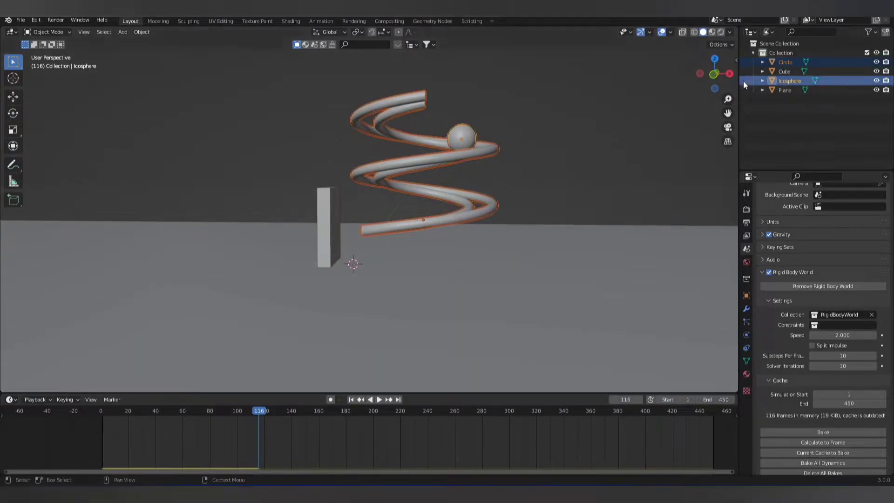
click(715, 73)
key(g)
key(Escape)
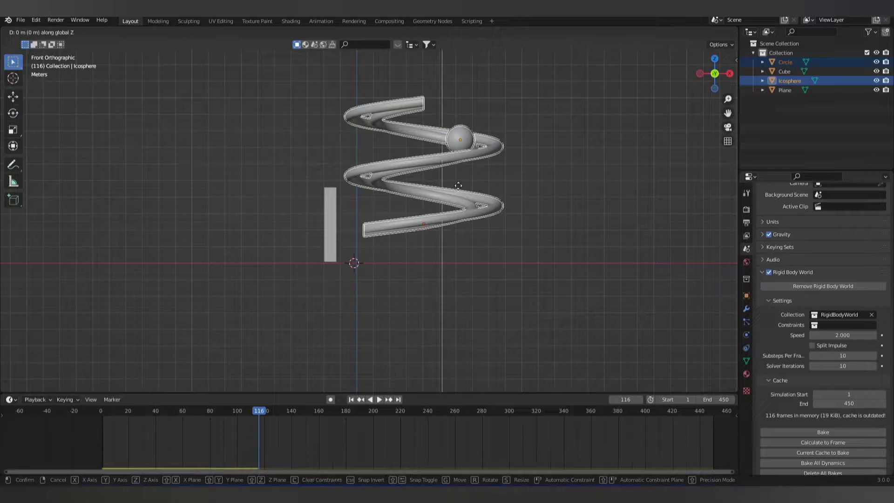
click(515, 197)
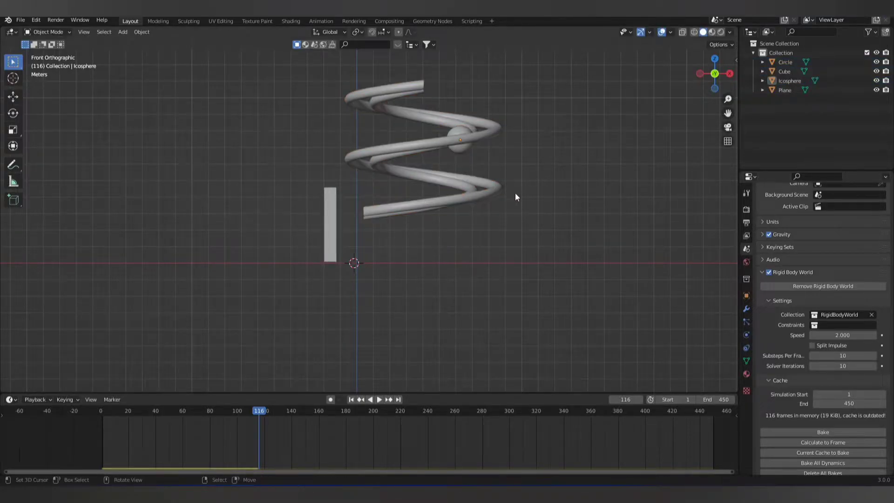
Play, rewind and undo, then replay the simulation while following the ball toward the slab.
click(379, 400)
scroll(419, 271, down, 2)
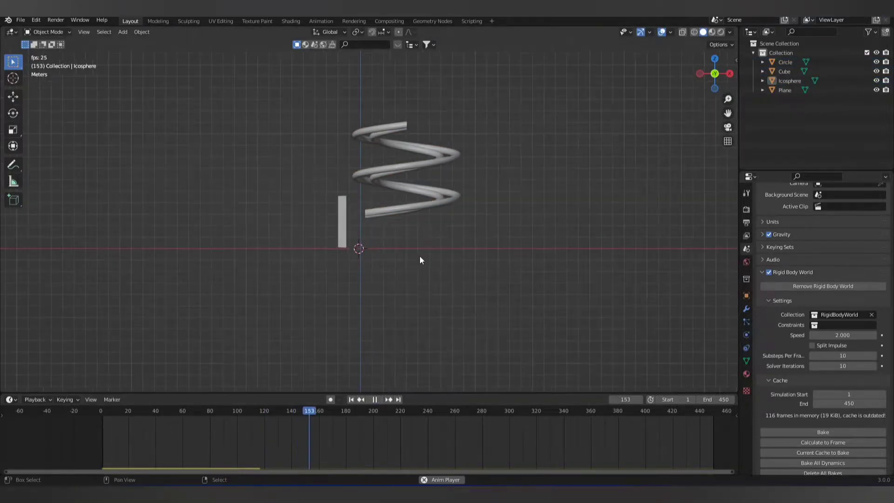
shift+middle_drag(420, 256, 406, 310)
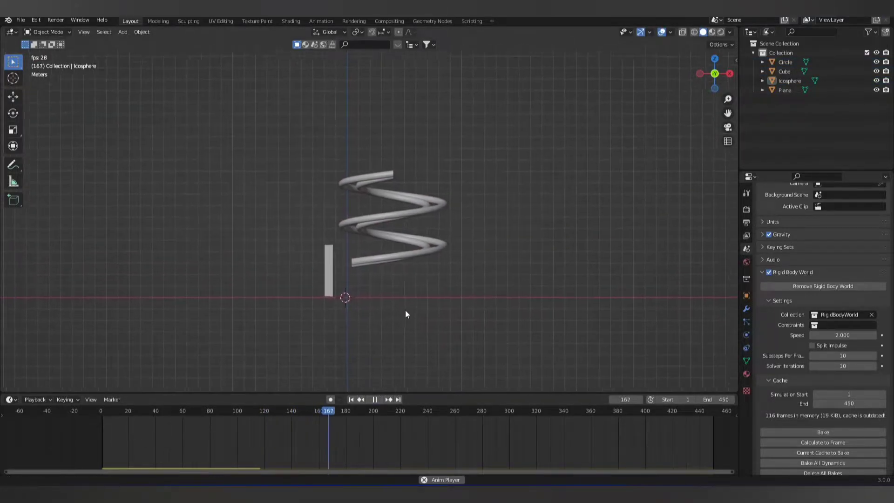
click(373, 401)
click(350, 400)
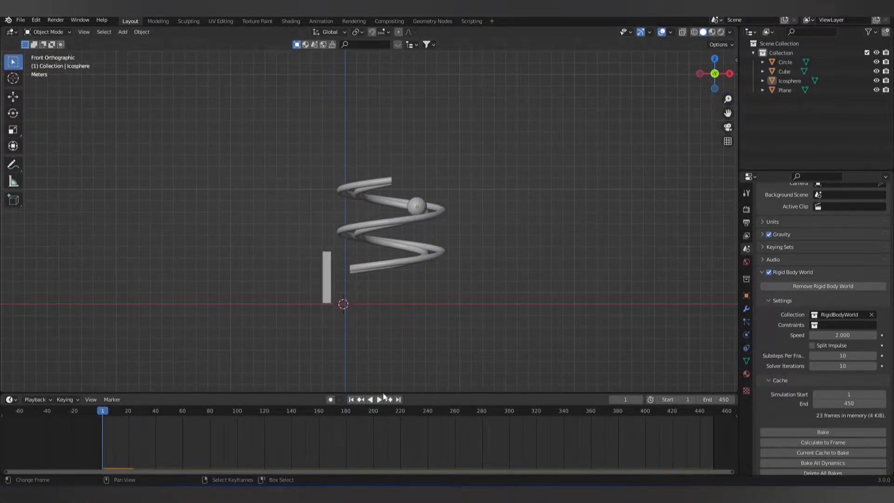
key(ctrl+z)
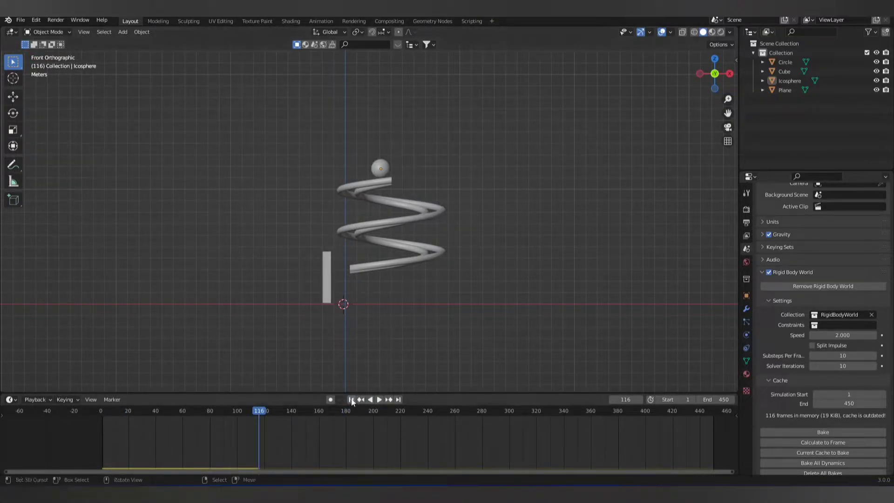
click(351, 399)
mouse_move(411, 209)
middle_down()
mouse_move(401, 251)
mouse_move(411, 281)
middle_up()
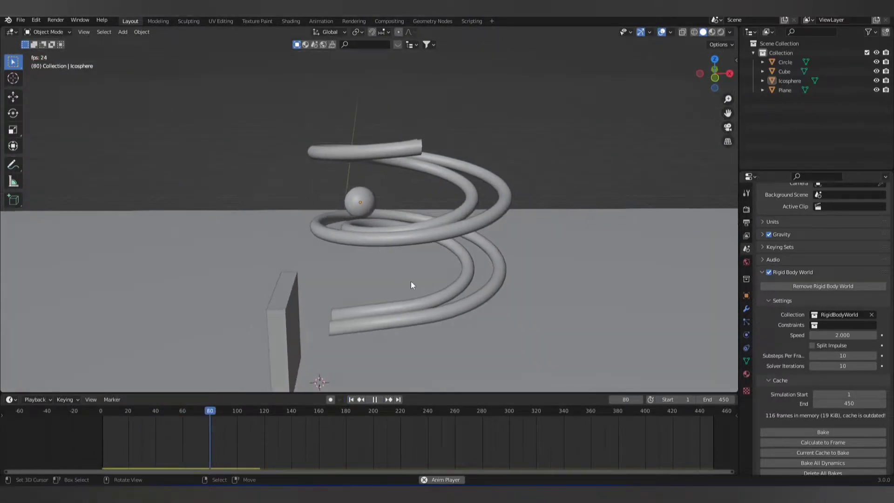
mouse_move(439, 308)
middle_down()
mouse_move(421, 276)
mouse_move(397, 333)
middle_up()
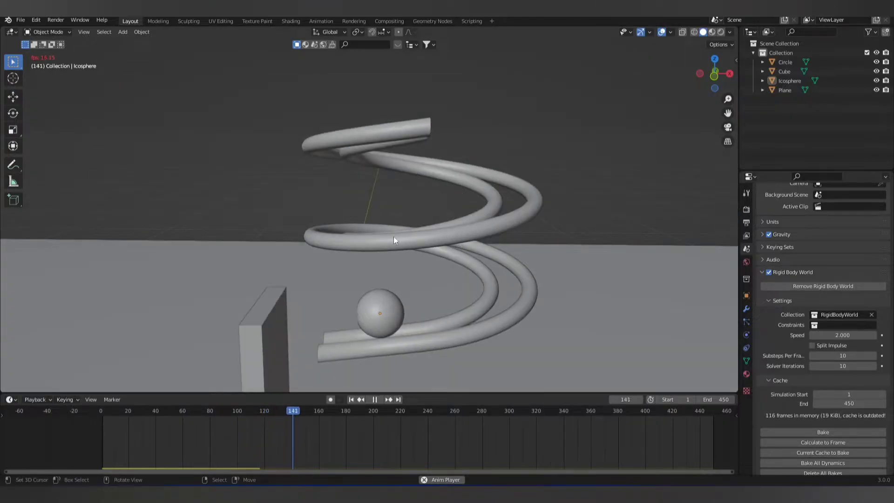
middle_drag(413, 249, 390, 281)
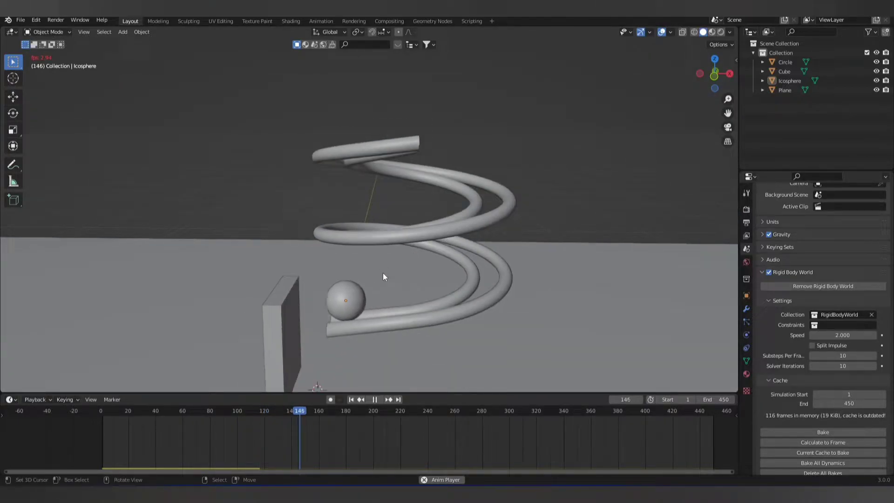
Stop playback and raise the ball along Z above the spiral in front view.
click(375, 399)
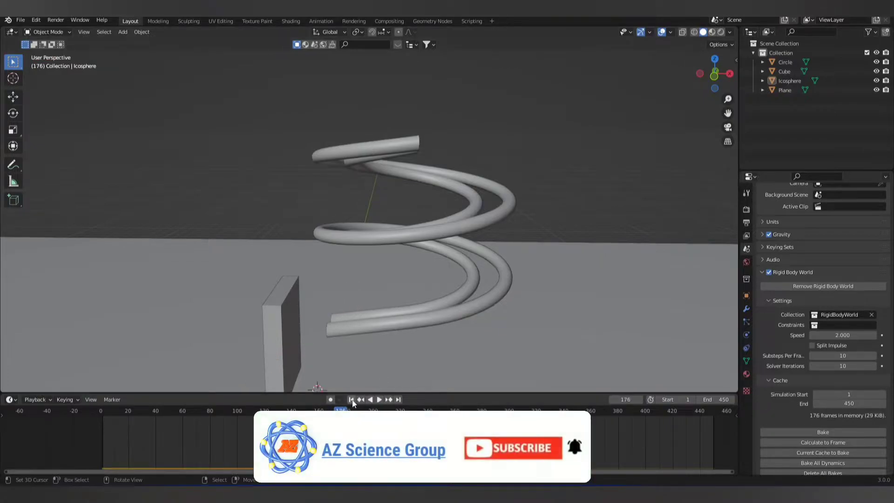
scroll(403, 303, down, 3)
click(711, 73)
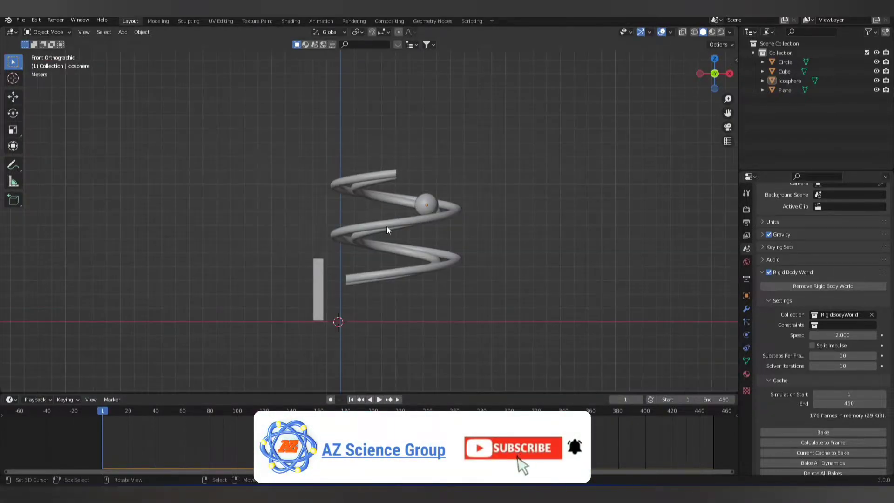
click(424, 200)
key(g)
key(y)
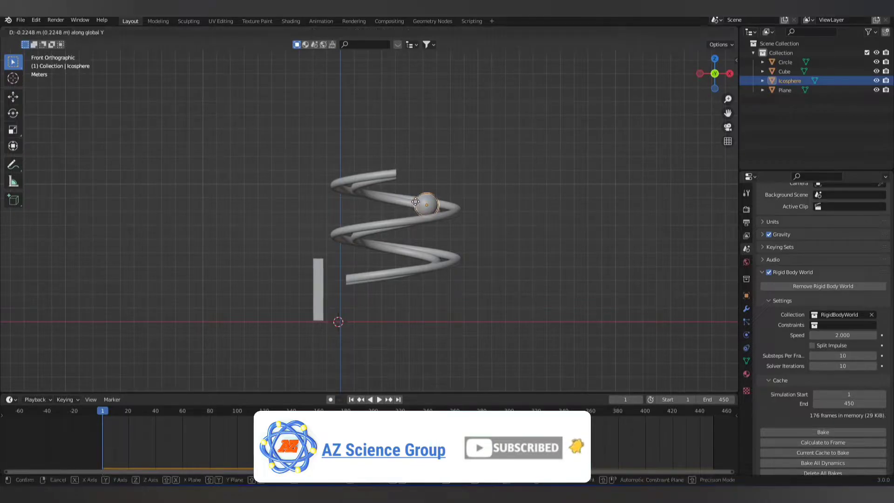
key(z)
click(410, 146)
Slide the ball along X so it sits over the tube's top.
key(g)
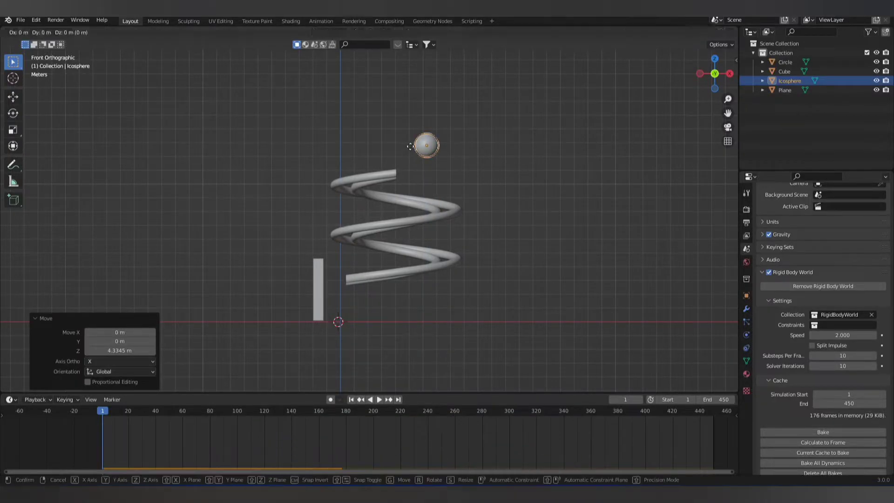
key(x)
click(373, 162)
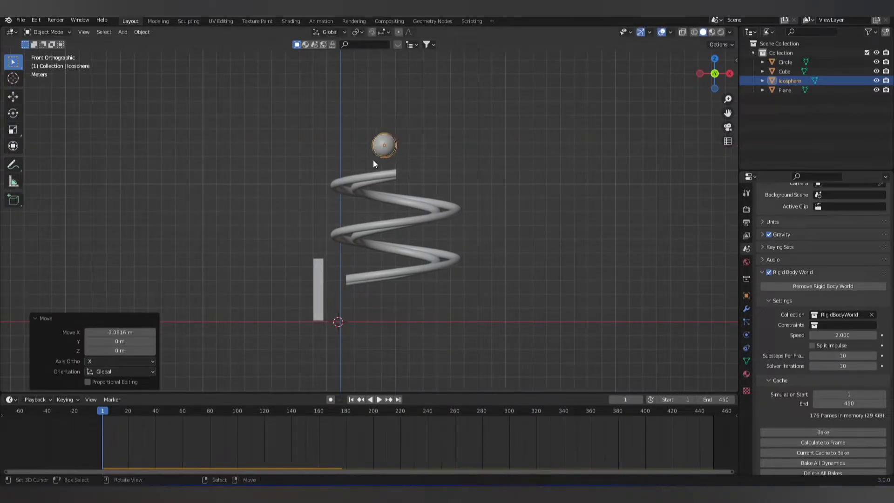
mouse_move(373, 160)
middle_down()
mouse_move(369, 226)
mouse_move(319, 240)
mouse_move(355, 227)
mouse_move(348, 228)
middle_up()
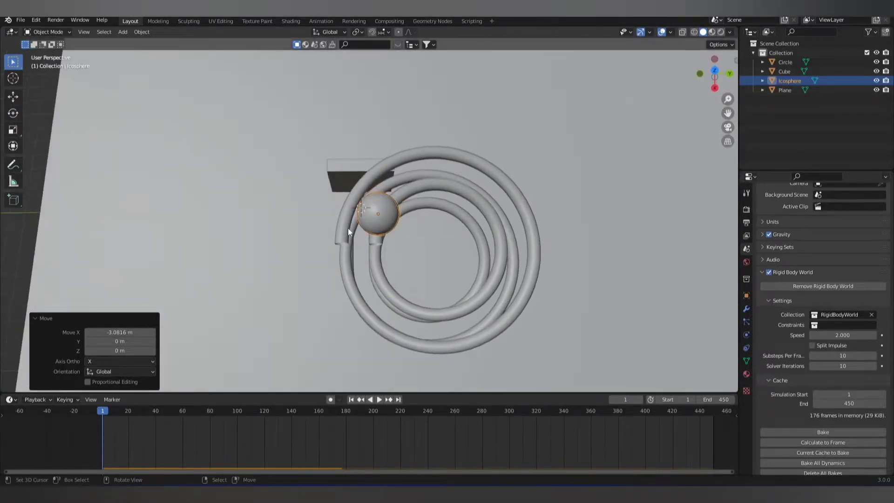
In top view, shift the ball along Y into the tube opening and replay the simulation.
click(716, 72)
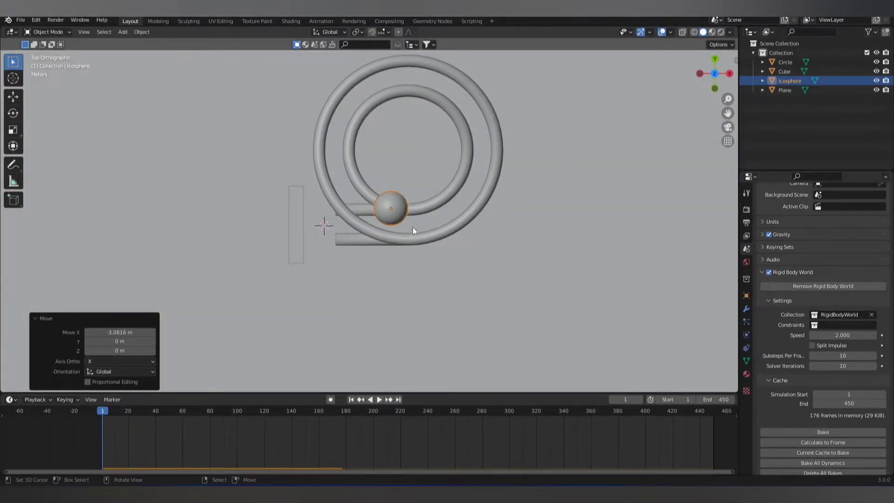
key(g)
key(y)
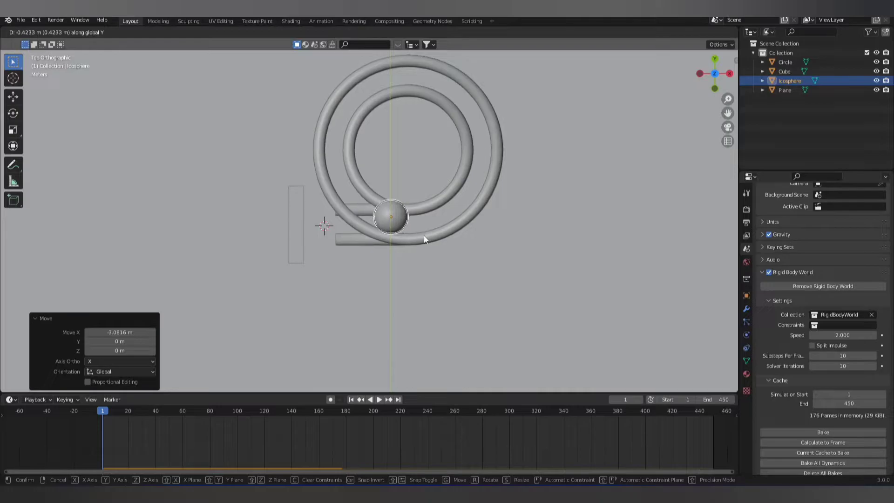
click(424, 237)
mouse_move(405, 218)
middle_down()
mouse_move(464, 138)
mouse_move(438, 202)
mouse_move(420, 313)
mouse_move(385, 340)
mouse_move(443, 332)
mouse_move(377, 336)
mouse_move(368, 350)
mouse_move(349, 319)
mouse_move(346, 269)
mouse_move(465, 289)
mouse_move(432, 283)
mouse_move(432, 310)
middle_up()
click(381, 399)
click(305, 254)
Rewind to frame 1 and give the plate an active rigid body with Mesh collision.
click(351, 399)
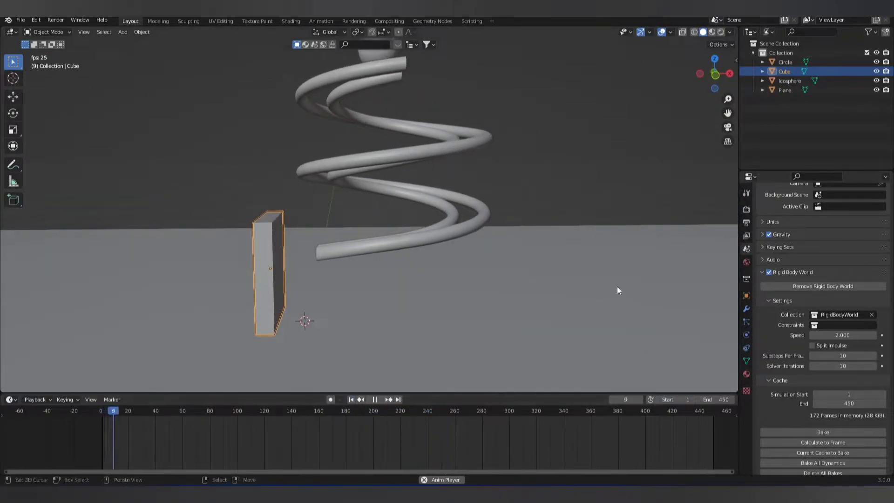
click(746, 334)
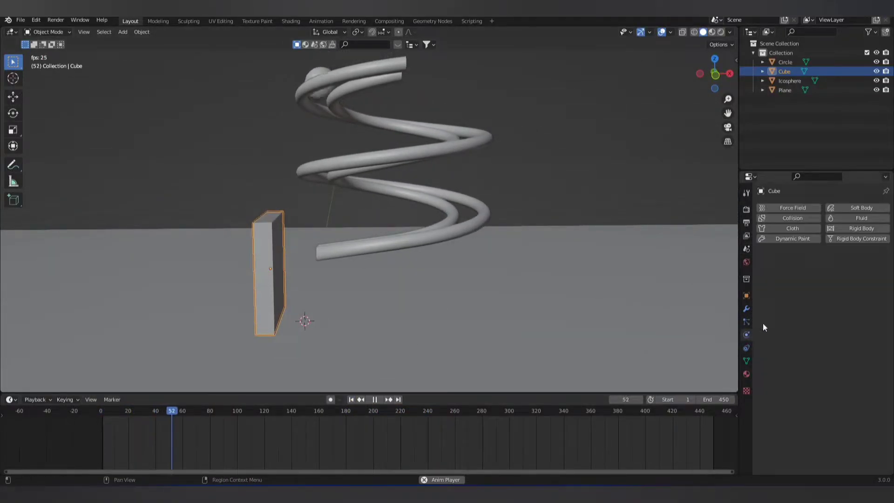
click(850, 229)
click(834, 266)
click(832, 288)
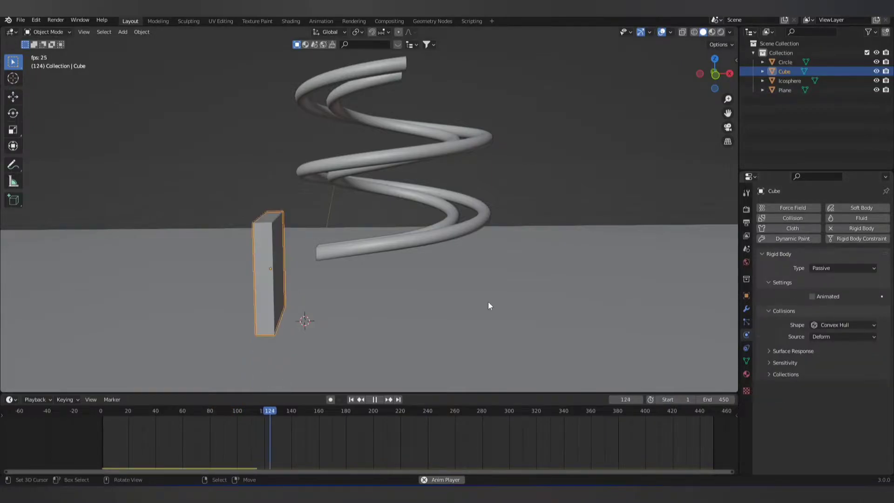
scroll(468, 297, down, 2)
middle_drag(450, 294, 479, 263)
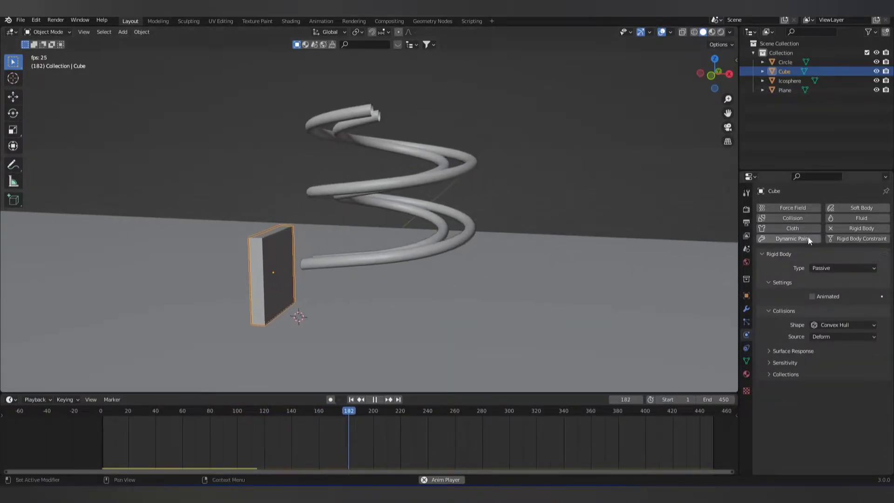
click(822, 269)
click(820, 279)
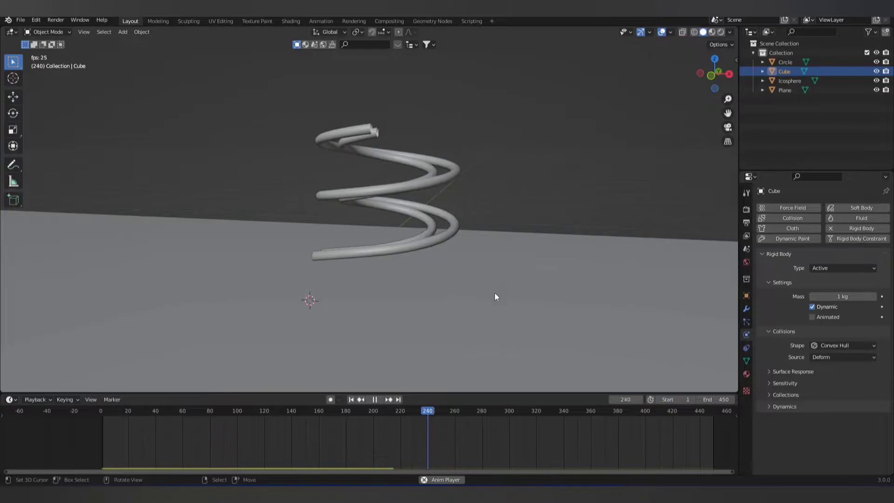
click(837, 345)
click(829, 417)
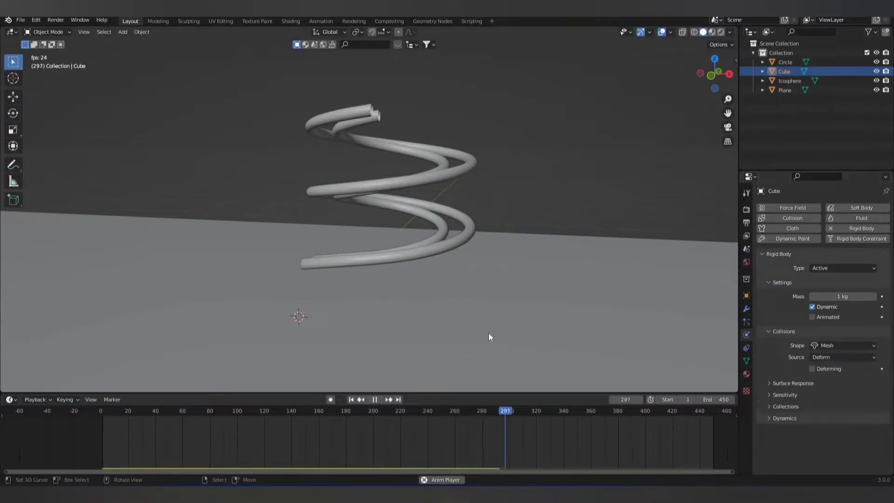
Make the ground plane a passive rigid body with Mesh collision shape.
click(488, 332)
click(850, 229)
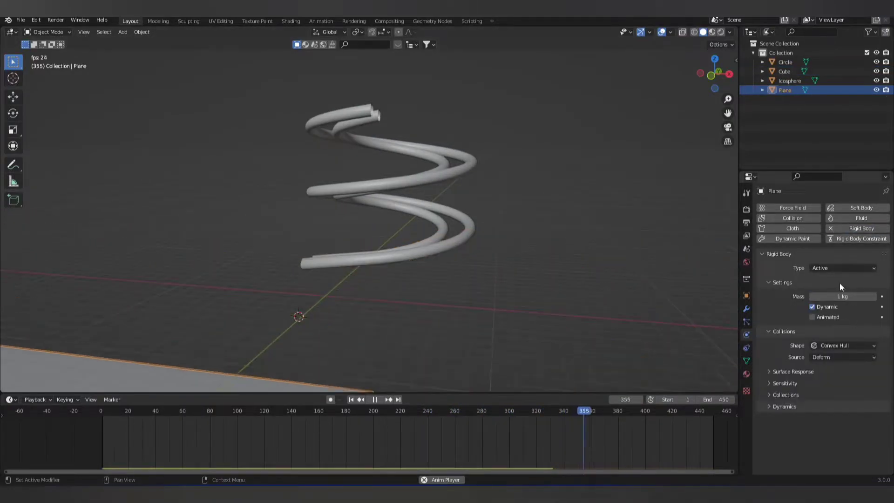
click(838, 269)
click(837, 290)
click(842, 325)
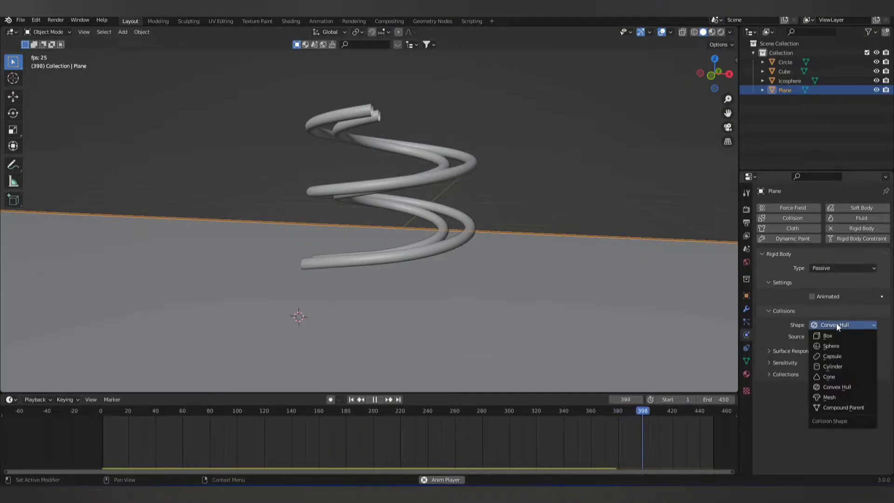
click(842, 398)
Set the flat box domino's rigid body collision shape to Box.
click(318, 266)
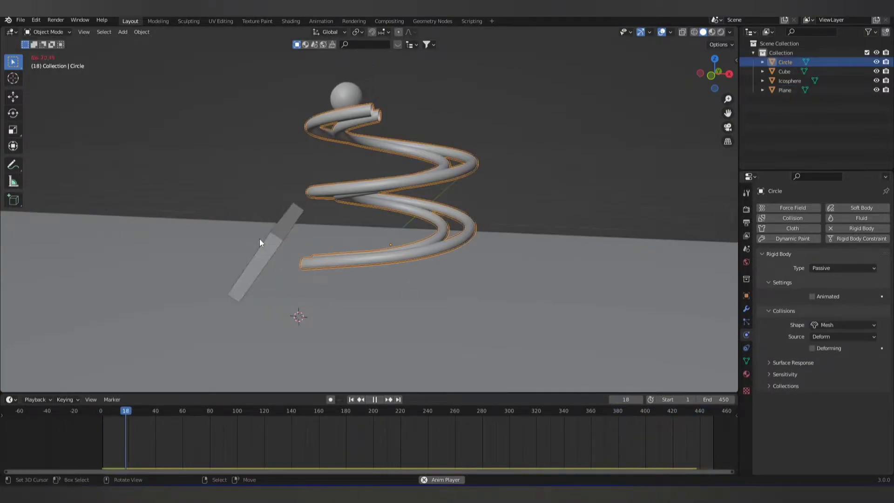
click(266, 255)
click(250, 311)
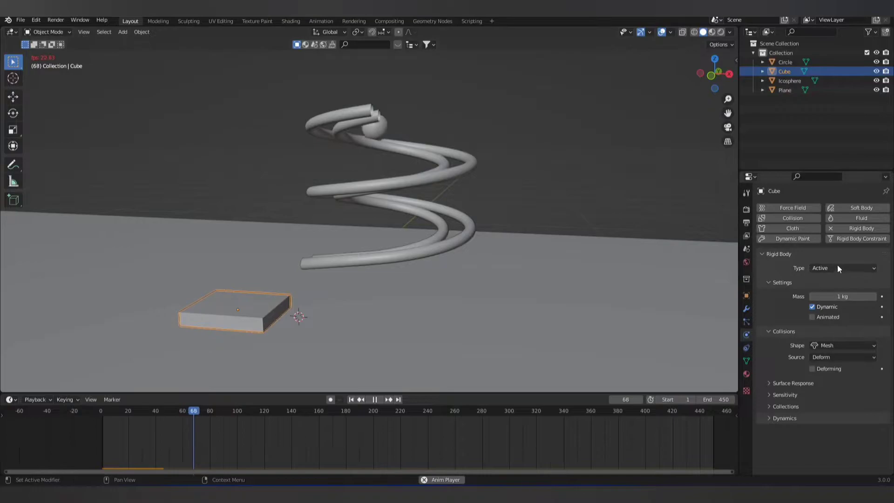
click(829, 347)
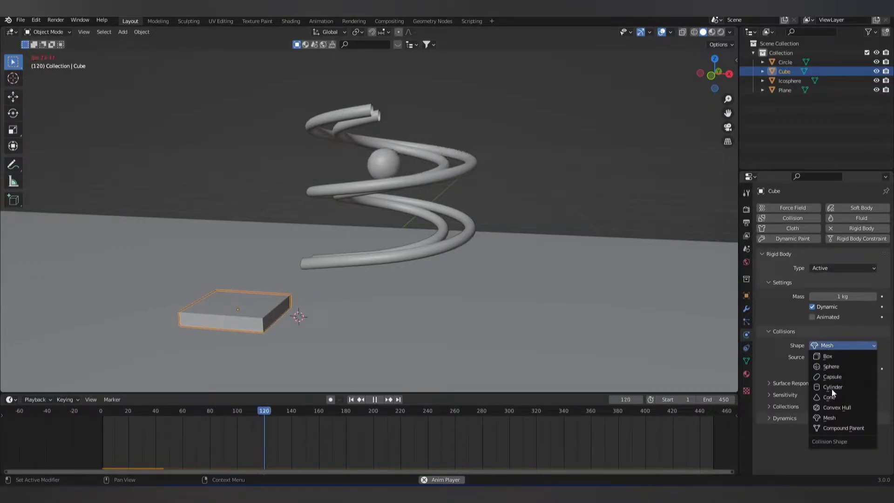
click(827, 357)
middle_drag(551, 279, 502, 267)
click(469, 217)
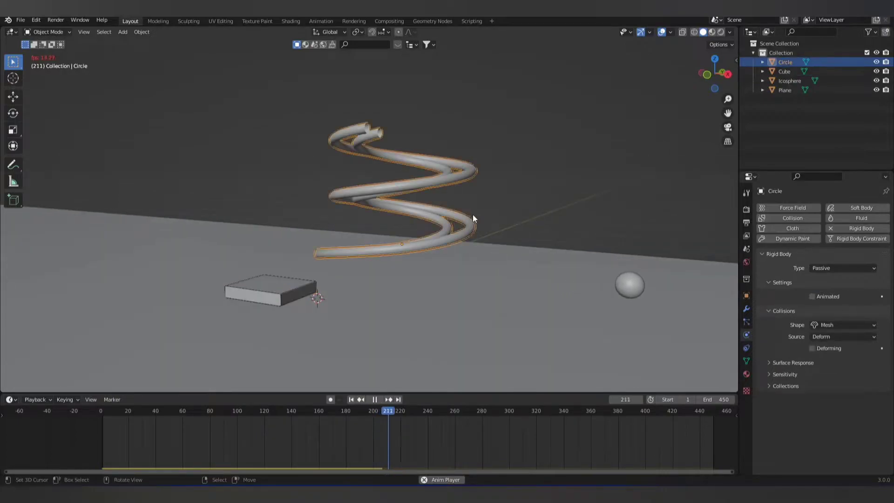
middle_drag(473, 217, 405, 247)
In Edit Mode, raise one linked spiral tube strand about 0.27 m along Z.
key(Tab)
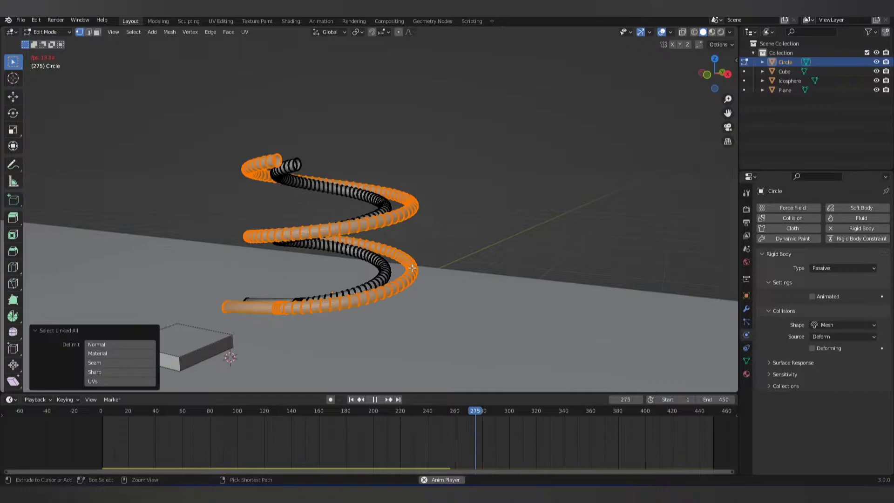
key(ctrl+l)
scroll(436, 261, up, 1)
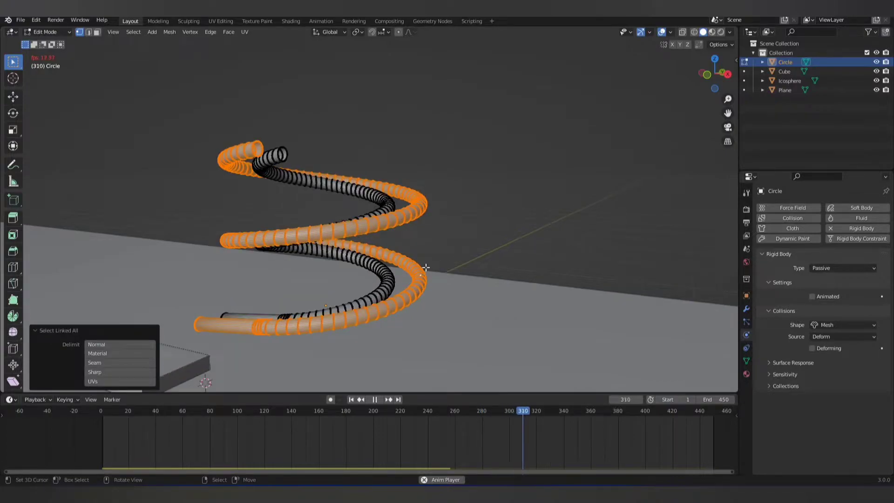
key(g)
key(z)
click(398, 268)
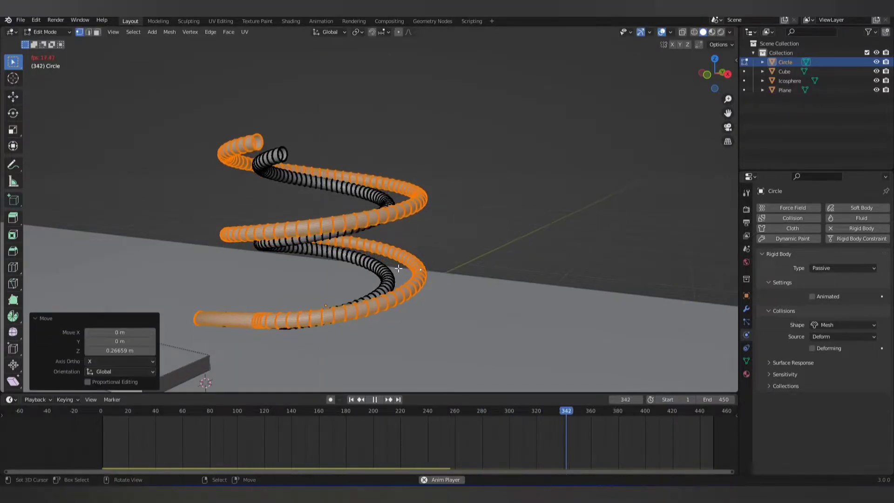
mouse_move(397, 269)
middle_down()
mouse_move(437, 258)
mouse_move(361, 271)
mouse_move(434, 280)
mouse_move(354, 295)
mouse_move(419, 300)
mouse_move(356, 304)
middle_up()
key(Tab)
key(alt+a)
click(347, 325)
Watch the ball roll through the spiral, then stop playback and return to frame 1.
mouse_move(294, 312)
middle_down()
mouse_move(262, 308)
mouse_move(247, 337)
mouse_move(256, 305)
mouse_move(272, 312)
middle_up()
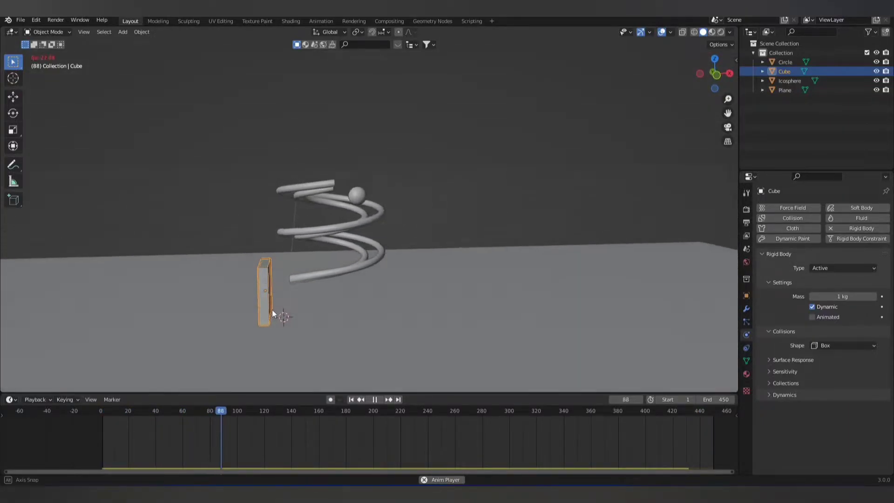
scroll(272, 312, up, 2)
scroll(272, 312, up, 2)
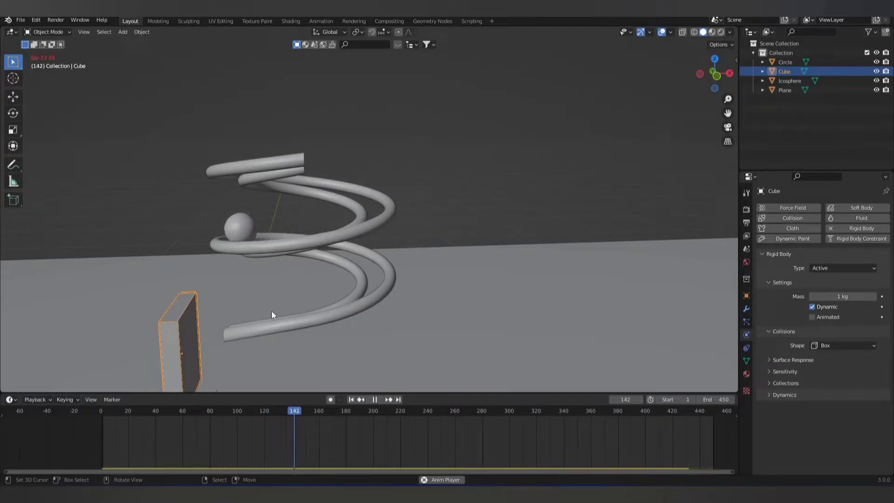
mouse_move(271, 313)
middle_down()
mouse_move(283, 263)
mouse_move(270, 281)
middle_up()
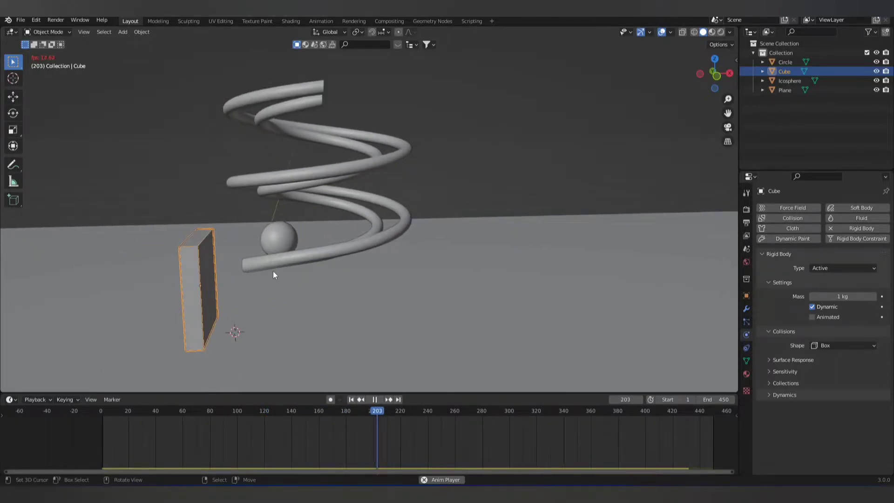
middle_drag(288, 275, 275, 295)
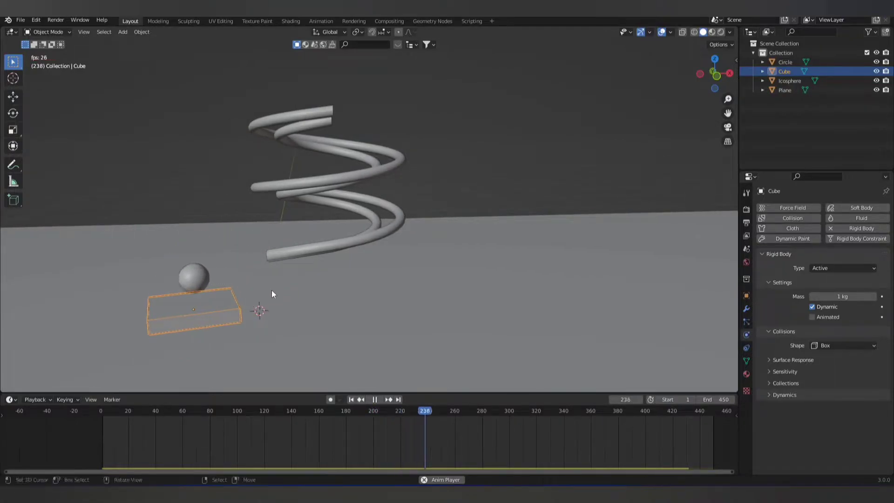
mouse_move(266, 286)
middle_down()
mouse_move(258, 289)
mouse_move(293, 259)
mouse_move(274, 266)
middle_up()
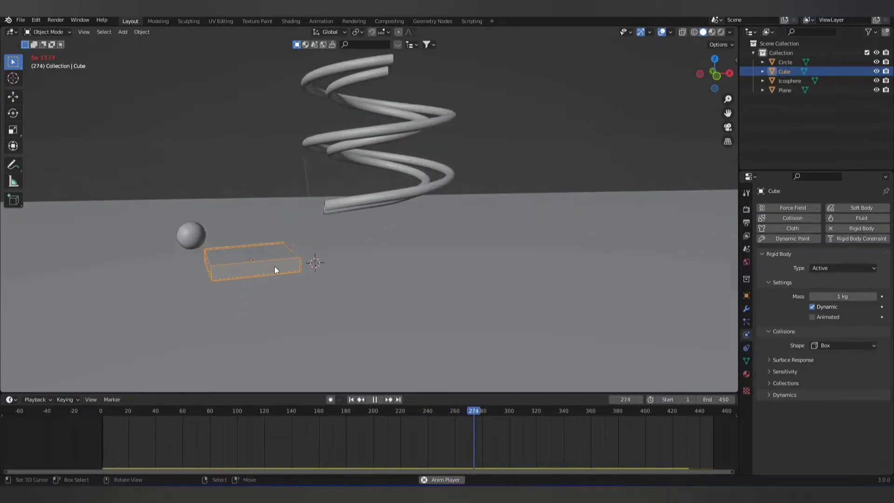
click(374, 399)
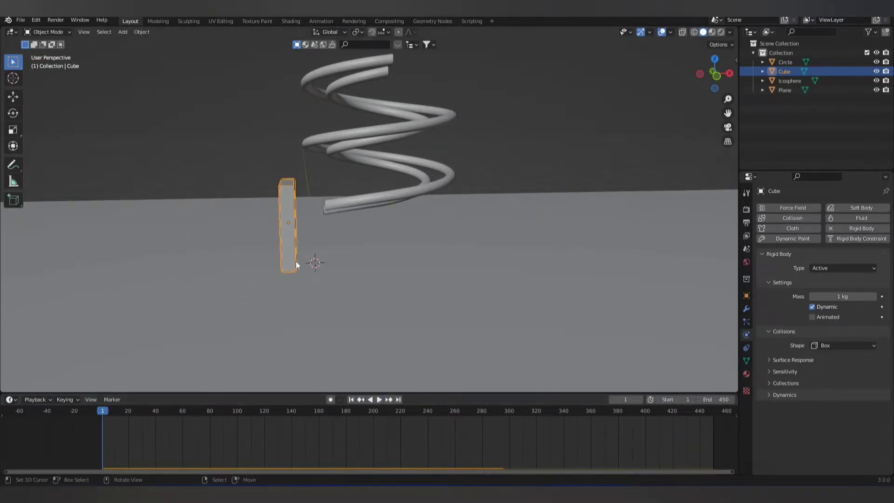
middle_drag(322, 230, 285, 232)
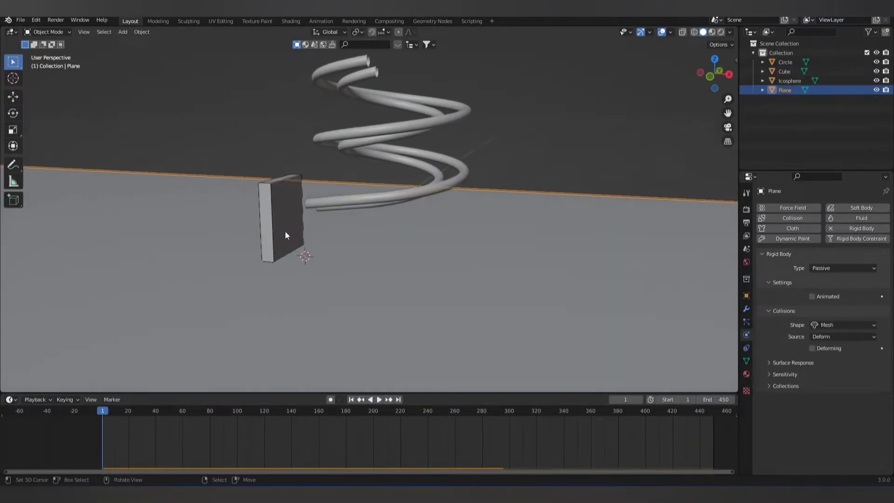
Scale the domino to about 1.23 along Z and lift it 0.56 m onto the floor.
key(s)
key(z)
click(350, 232)
key(g)
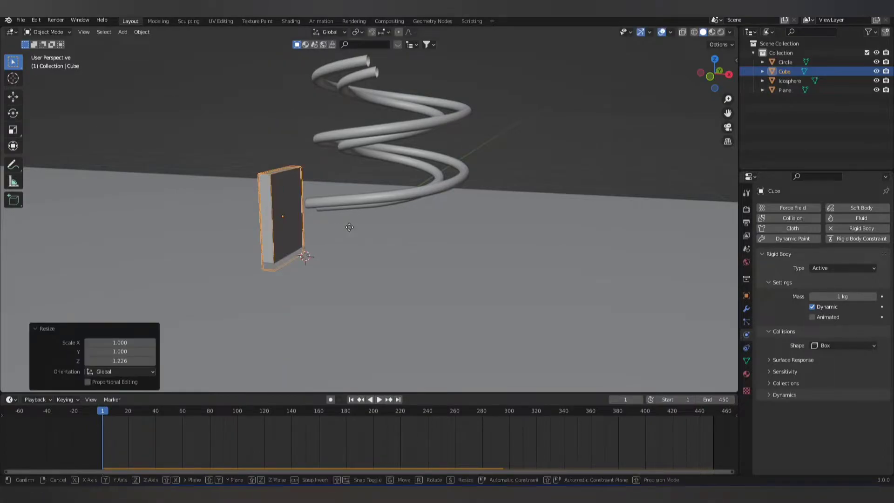
key(z)
click(346, 231)
mouse_move(346, 230)
middle_down()
mouse_move(365, 194)
mouse_move(378, 216)
middle_up()
scroll(319, 249, up, 3)
mouse_move(319, 249)
middle_down()
mouse_move(352, 215)
mouse_move(357, 193)
mouse_move(357, 202)
middle_up()
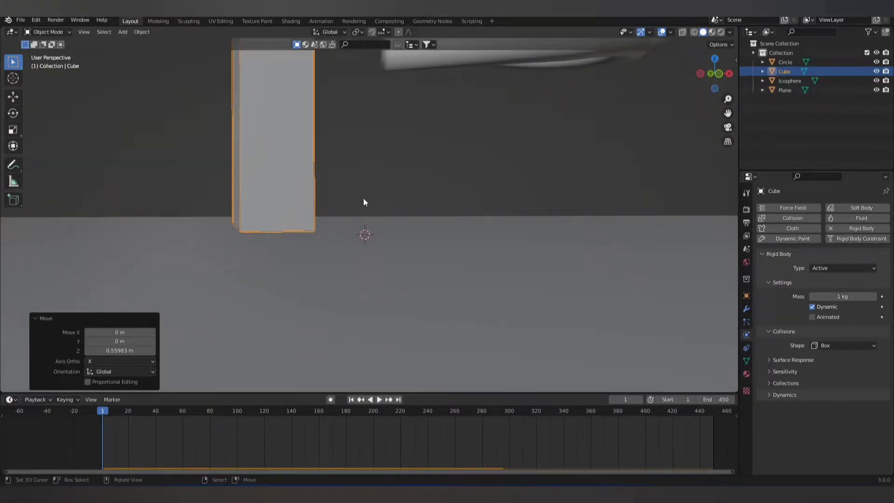
key(g)
key(z)
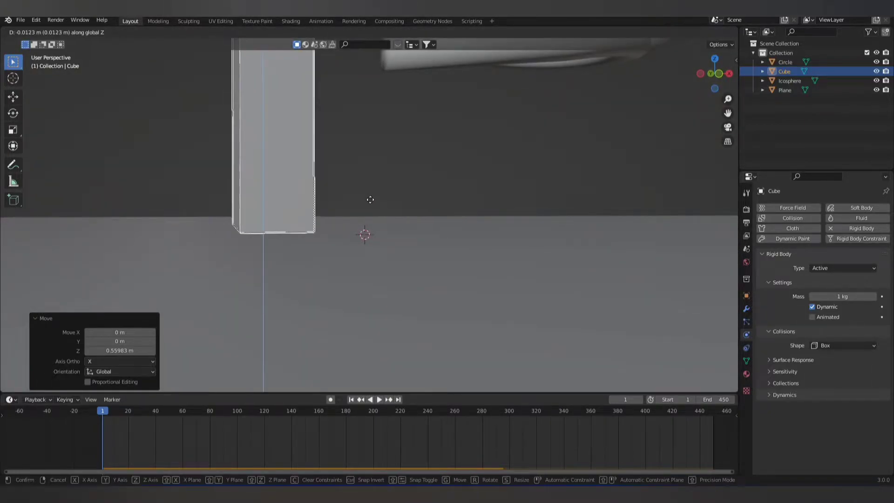
click(371, 203)
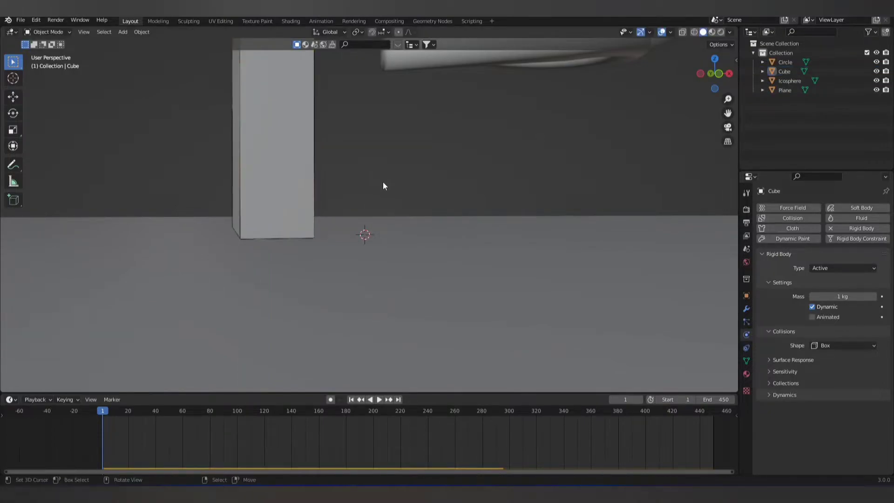
middle_drag(383, 181, 348, 205)
Replay the simulation as the ball leaves the spiral, then rewind to frame 1.
click(379, 400)
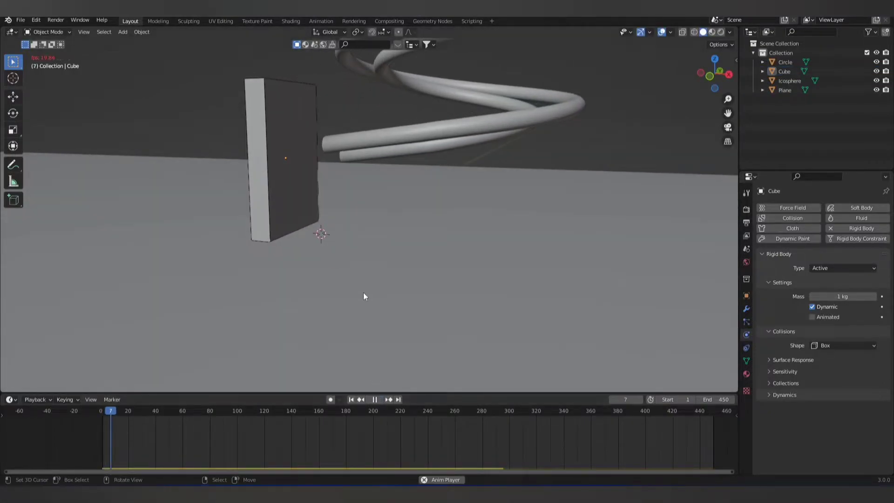
mouse_move(363, 293)
middle_down()
mouse_move(375, 268)
mouse_move(308, 329)
mouse_move(334, 302)
middle_up()
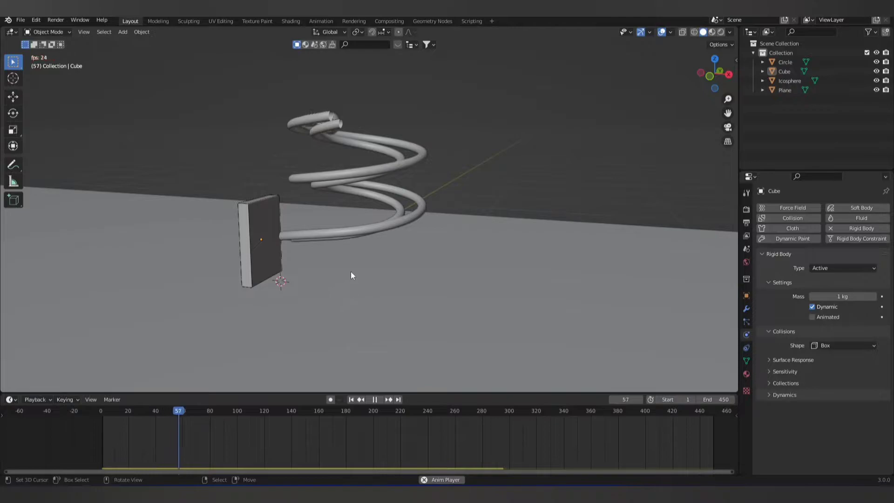
click(343, 182)
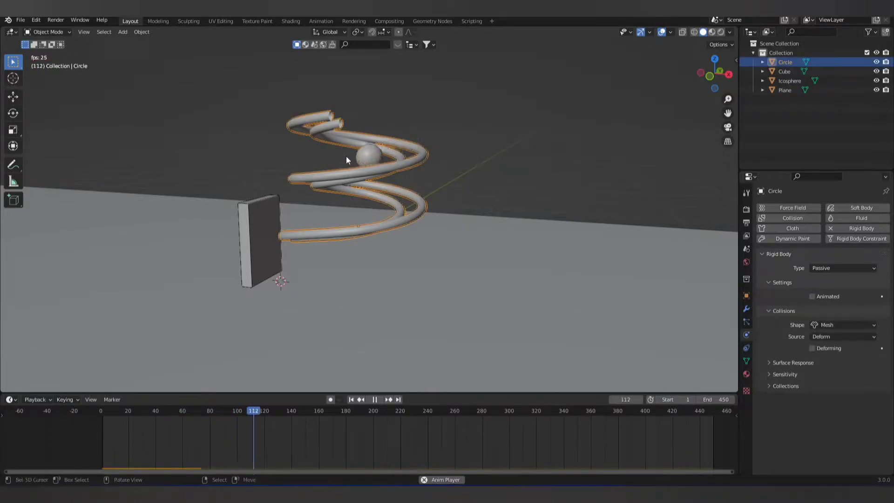
scroll(346, 156, up, 3)
middle_drag(346, 156, 328, 189)
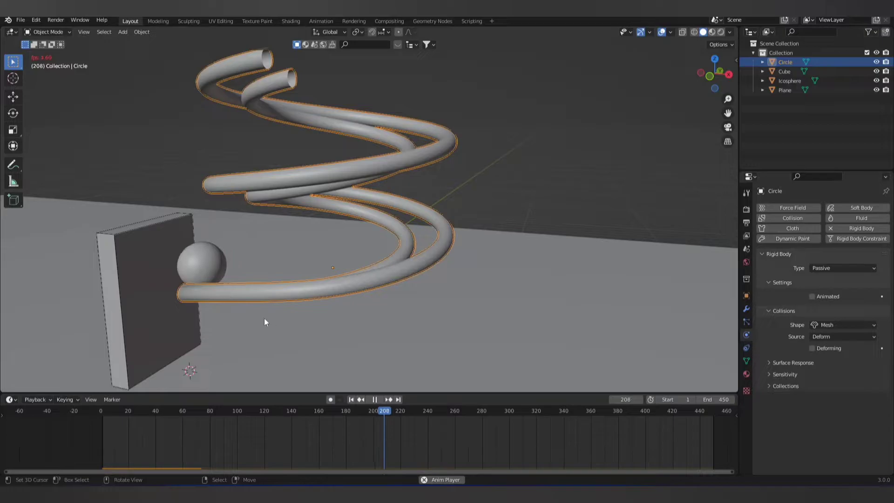
scroll(265, 343, down, 2)
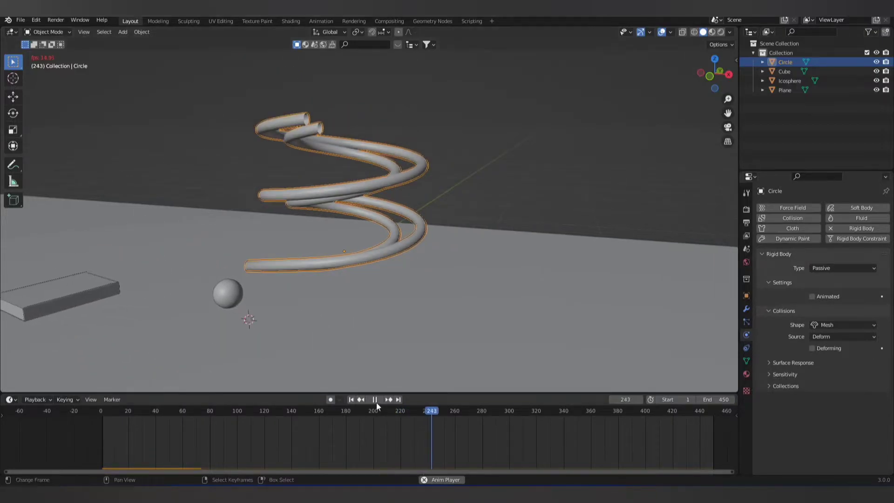
click(351, 399)
scroll(308, 328, down, 2)
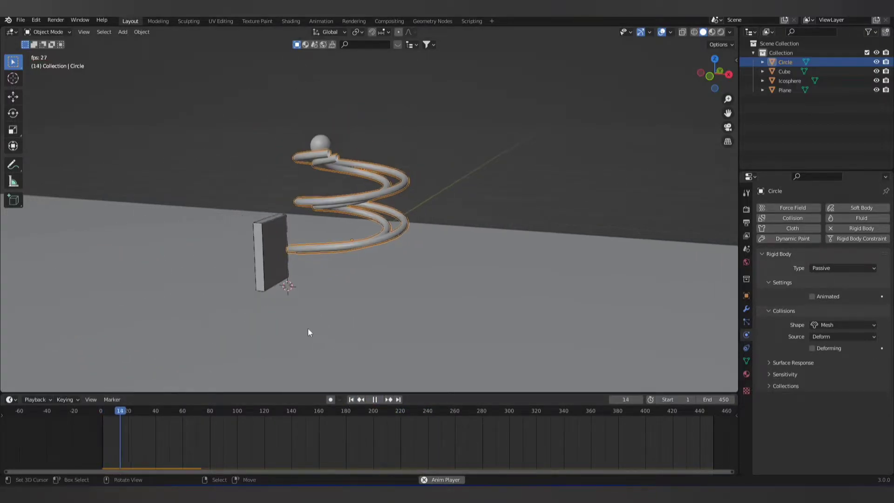
click(280, 265)
mouse_move(443, 323)
middle_down()
mouse_move(401, 338)
mouse_move(472, 335)
mouse_move(392, 331)
middle_up()
scroll(392, 327, up, 1)
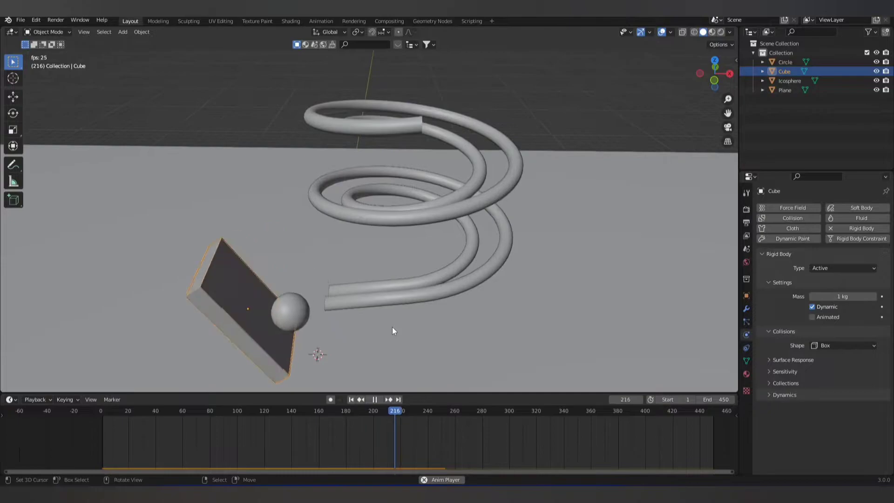
Stop playback, set the ball's rigid body mass to 1 kg, and replay the simulation.
click(376, 399)
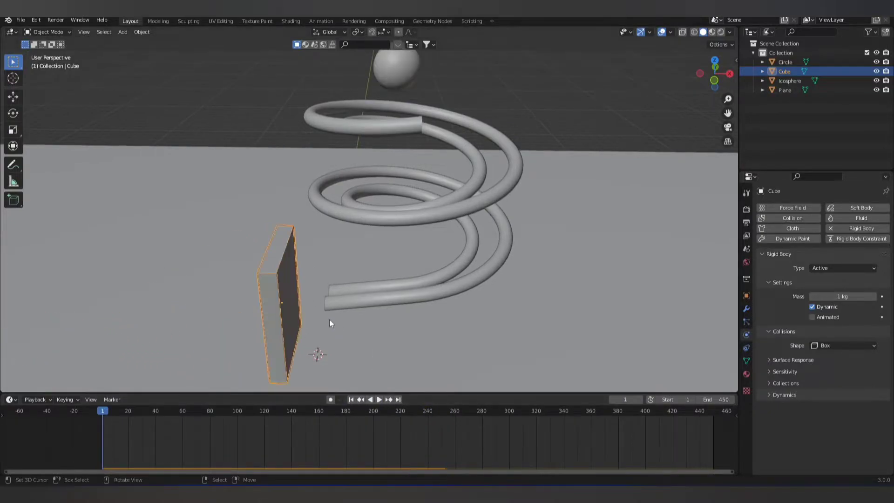
click(396, 70)
click(862, 296)
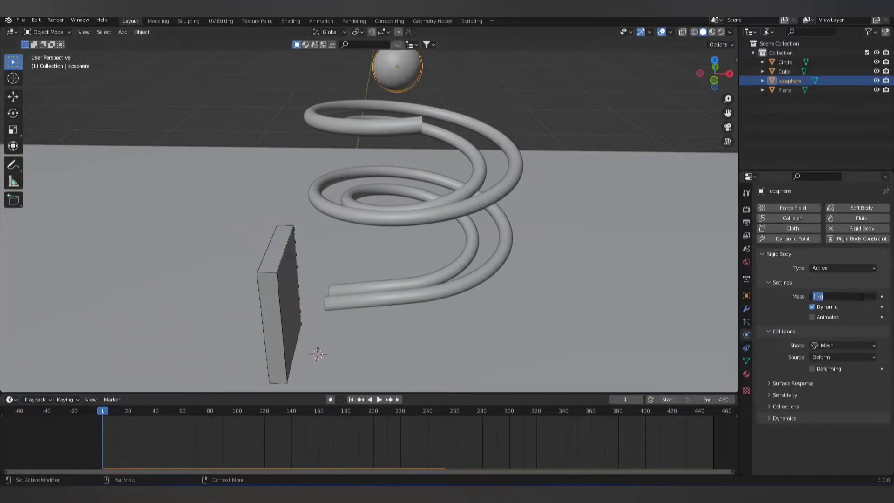
text(0.4)
key(Return)
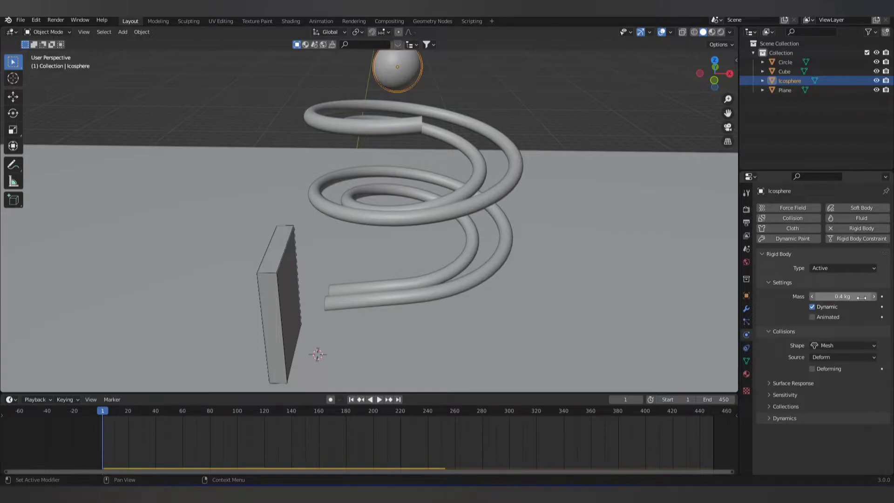
click(855, 299)
text(1)
key(Return)
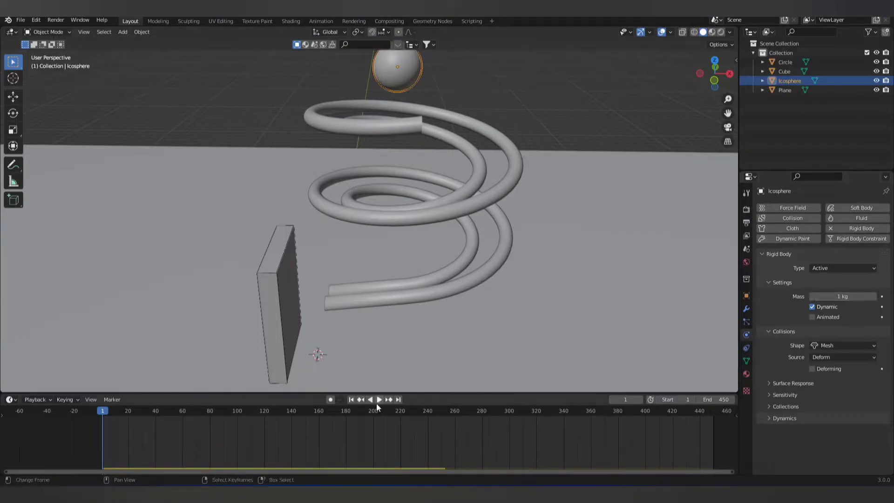
click(379, 399)
middle_drag(402, 334, 425, 253)
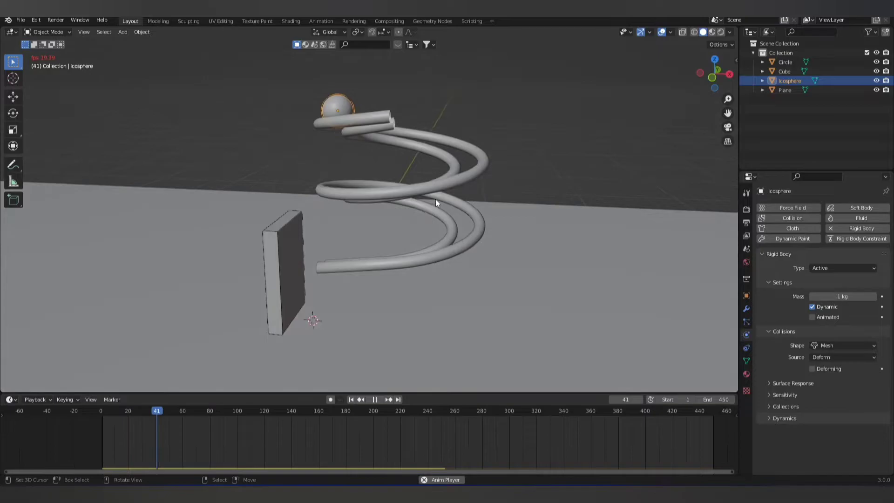
click(432, 259)
Lower the spiral tube's mesh about 0.16 m in Edit Mode.
key(Tab)
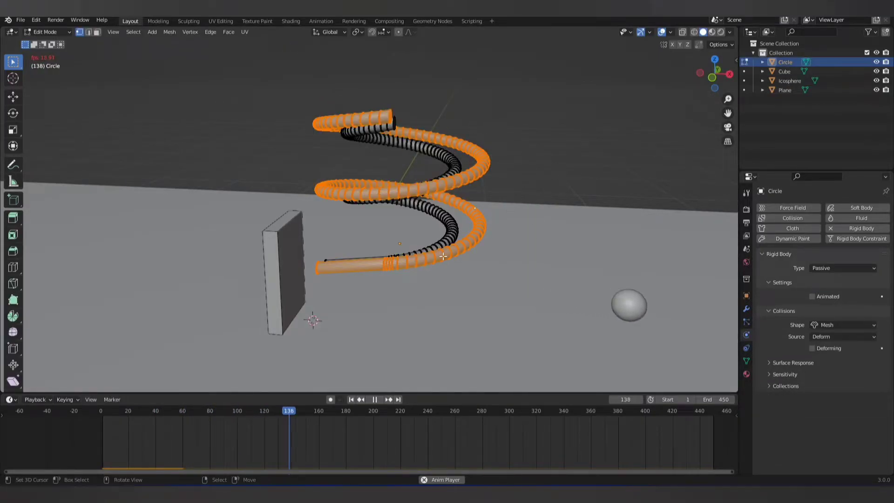
key(g)
click(439, 251)
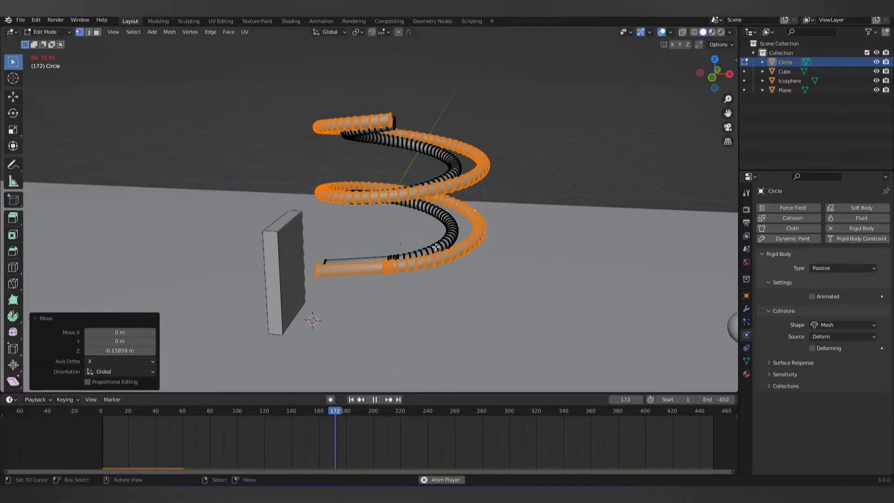
key(alt+a)
key(Tab)
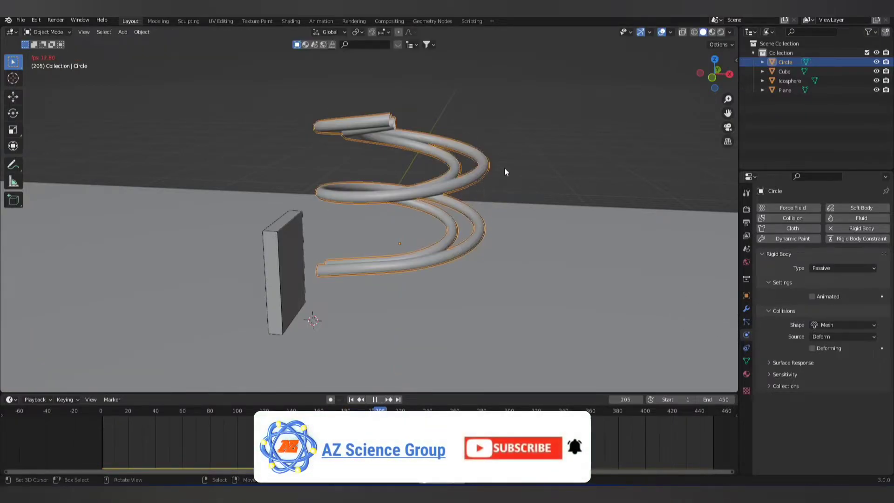
key(alt+a)
Replay the simulation from the start as the ball topples the domino, then stop.
key(shift+Left)
scroll(390, 284, up, 2)
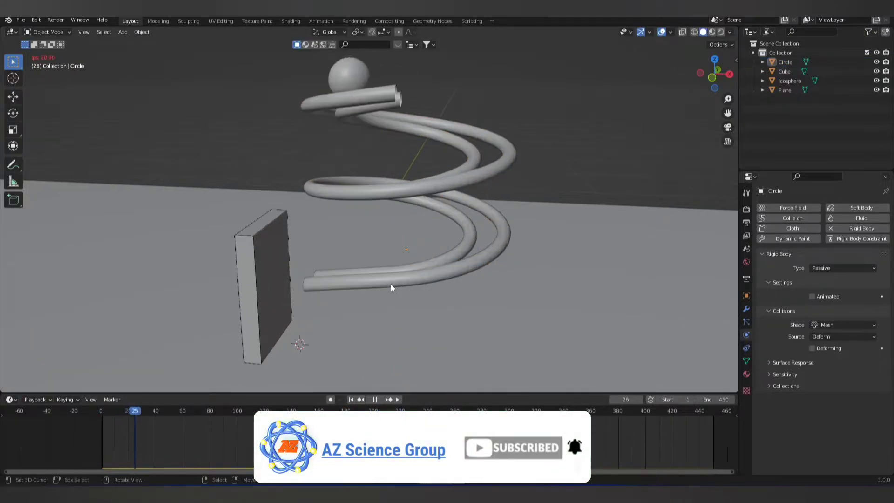
middle_drag(391, 284, 391, 309)
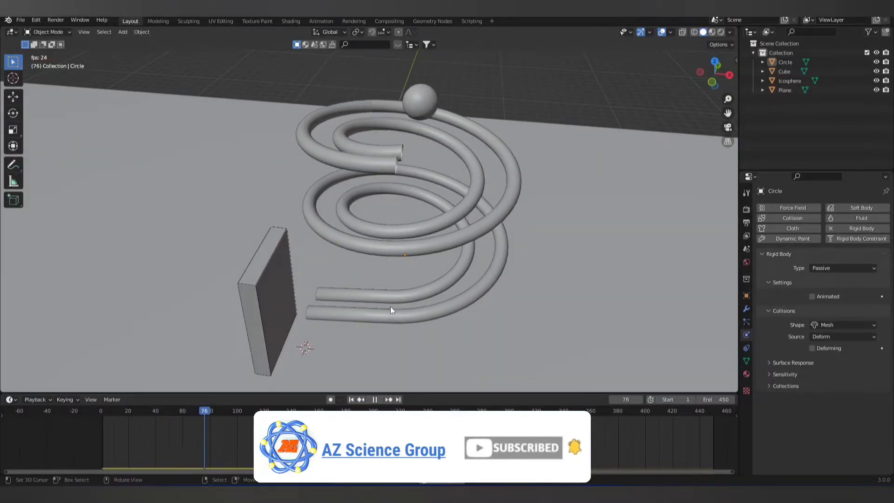
middle_drag(389, 307, 378, 280)
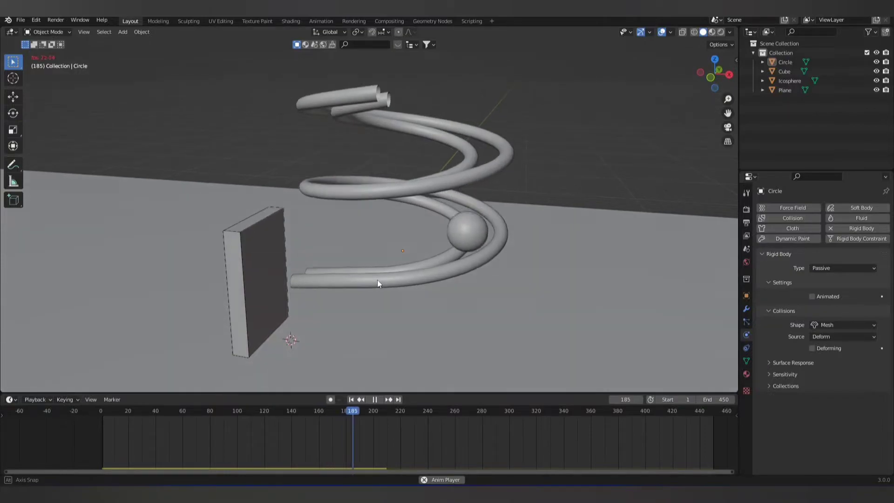
scroll(318, 307, down, 1)
scroll(325, 328, down, 1)
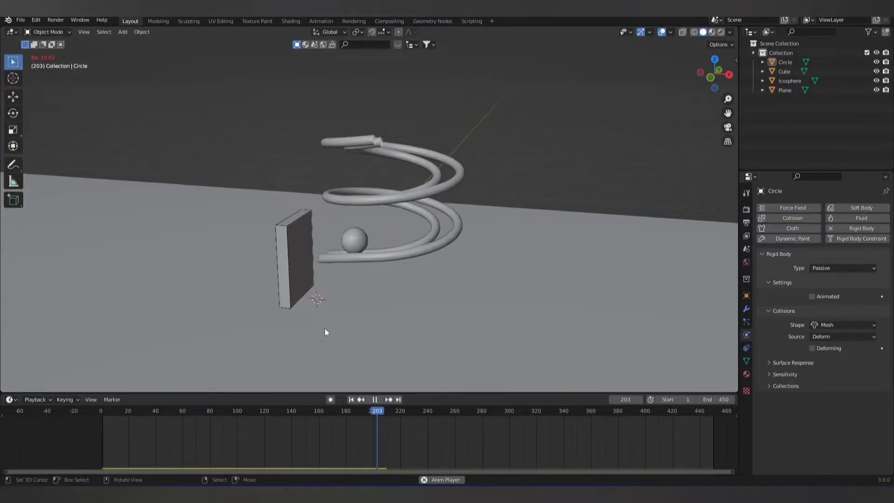
scroll(318, 356, up, 1)
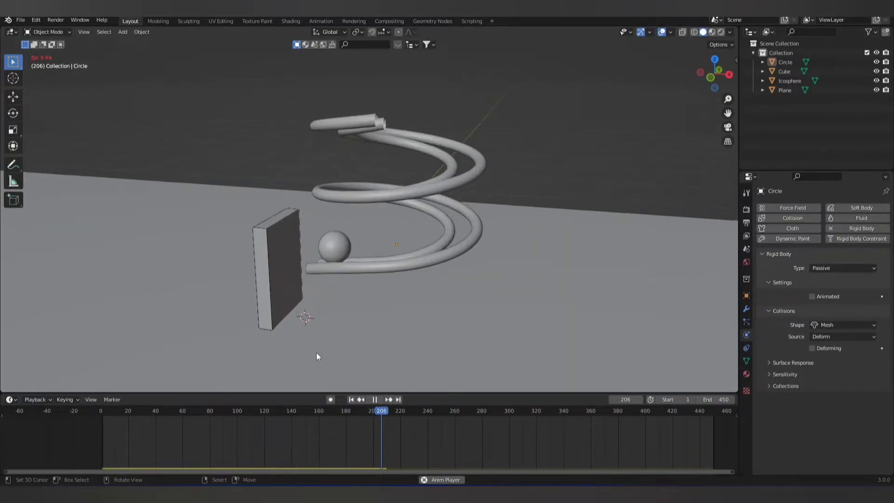
scroll(315, 353, up, 1)
scroll(315, 355, up, 1)
mouse_move(295, 371)
middle_down()
mouse_move(318, 350)
mouse_move(378, 348)
middle_up()
click(367, 399)
scroll(379, 349, down, 3)
click(345, 283)
mouse_move(346, 289)
middle_down()
mouse_move(383, 290)
mouse_move(382, 281)
mouse_move(342, 296)
mouse_move(425, 325)
mouse_move(339, 267)
mouse_move(351, 293)
middle_up()
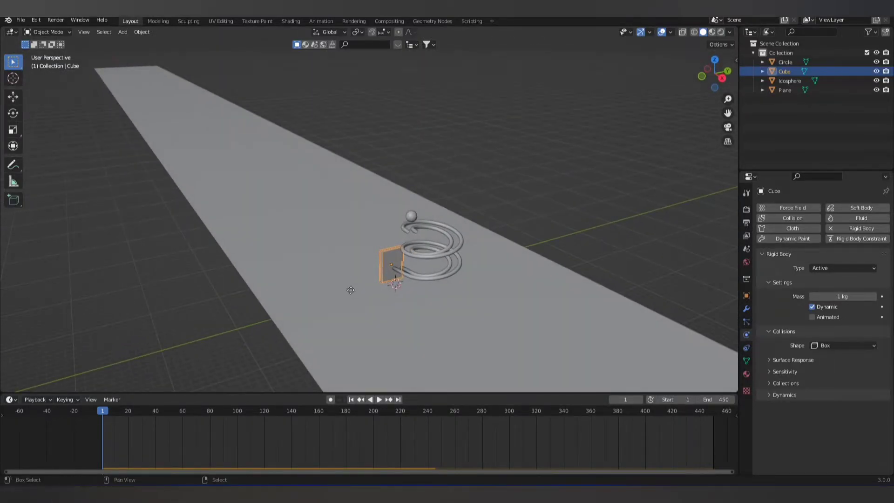
Duplicate the domino and place the copy beside it along the X axis.
key(shift+d)
key(y)
key(x)
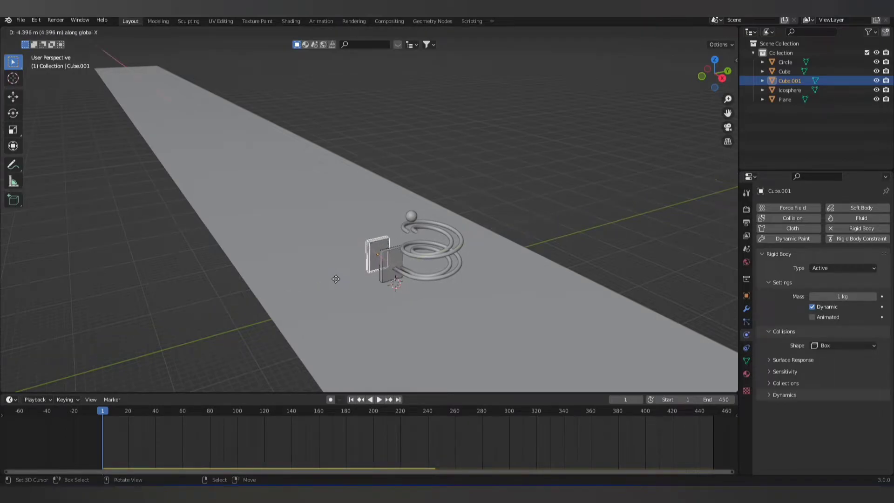
click(340, 281)
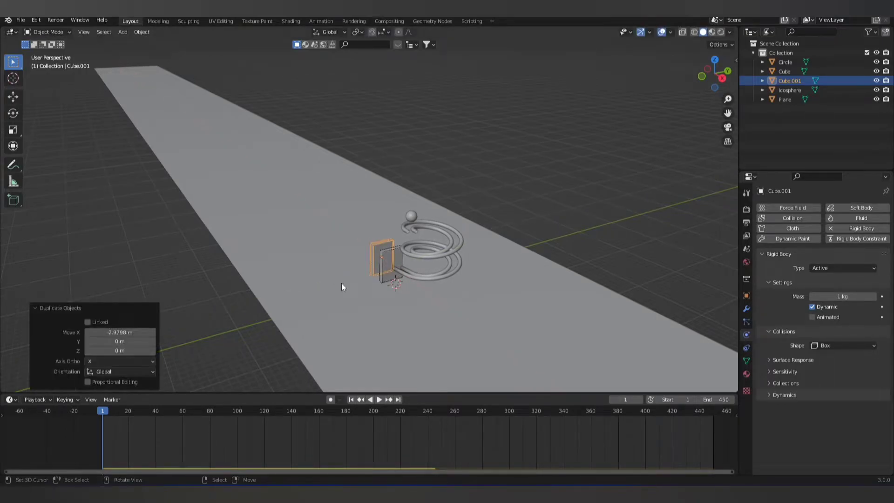
mouse_move(342, 283)
middle_down()
mouse_move(399, 295)
mouse_move(369, 295)
middle_up()
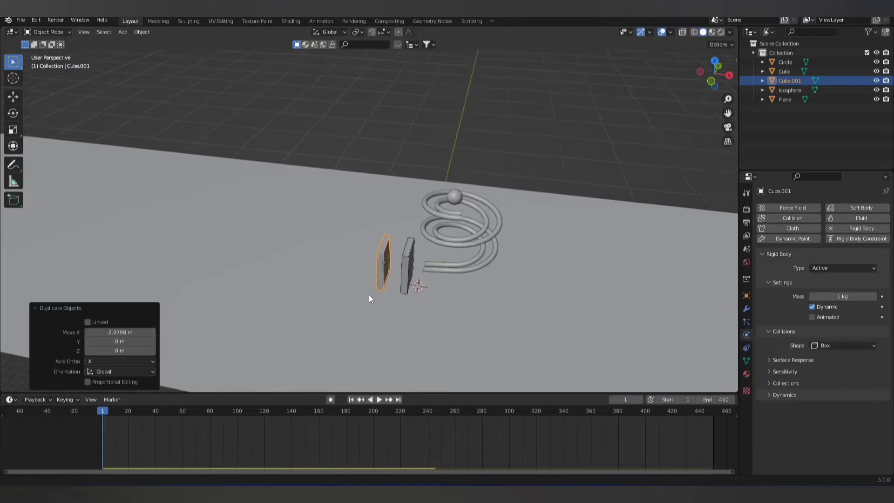
scroll(359, 300, down, 3)
scroll(360, 300, up, 3)
Repeat the duplication with Shift+R to extend a long domino row, viewed from top.
key(shift+r)
key(shift+r)
key(shift+r)
key(shift+r)
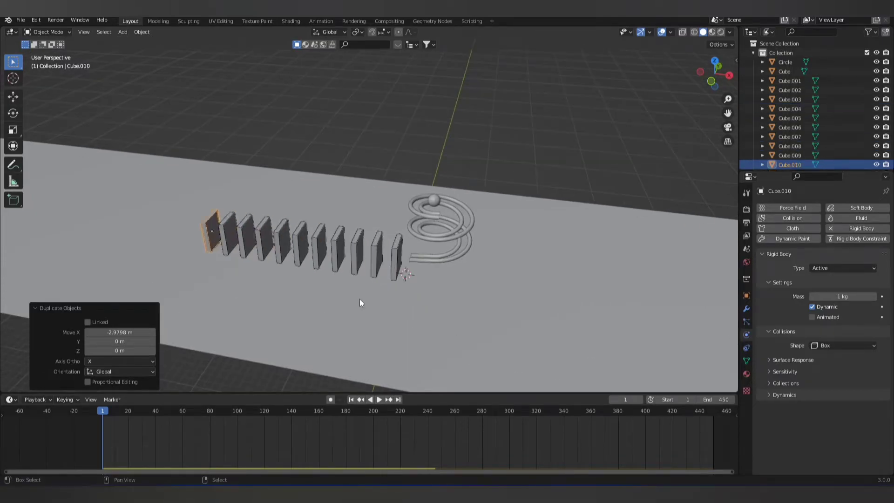
key(shift+r)
key(shift+r)
key(shift+r)
scroll(337, 294, down, 4)
scroll(337, 299, down, 2)
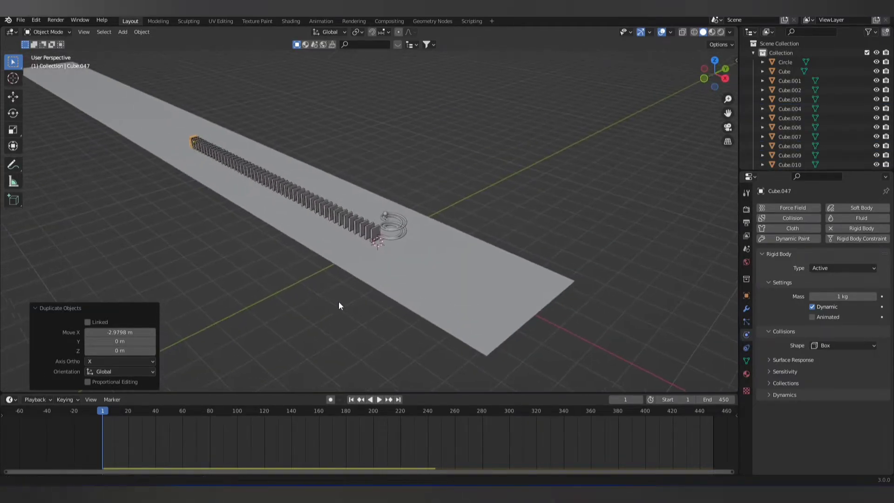
mouse_move(339, 306)
middle_down()
mouse_move(503, 346)
mouse_move(513, 333)
middle_up()
scroll(483, 328, up, 2)
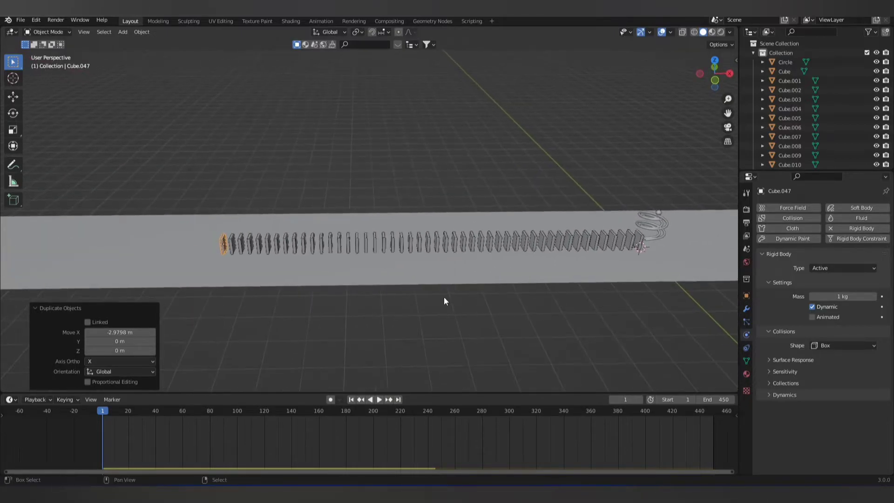
key(shift+r)
key(shift+r)
key(shift+r)
key(shift+r)
mouse_move(354, 314)
middle_down()
mouse_move(411, 342)
mouse_move(544, 273)
mouse_move(372, 310)
middle_up()
scroll(264, 329, up, 4)
middle_drag(255, 325, 355, 222)
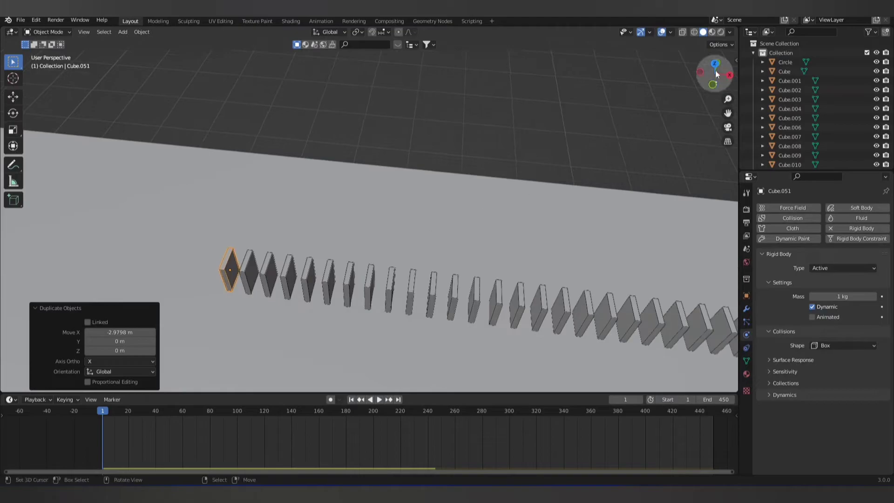
key(KP_7)
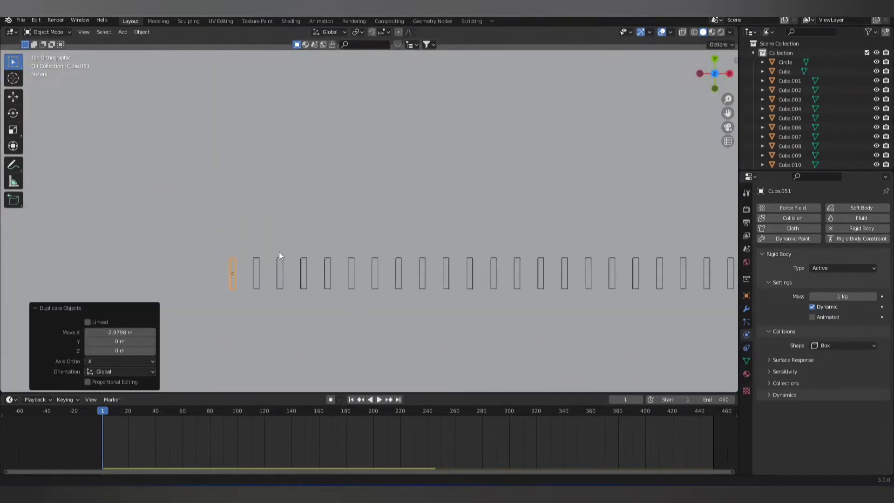
With the pivot at the 3D cursor, duplicate and rotate dominoes into a curve.
shift+middle_drag(253, 224, 258, 241)
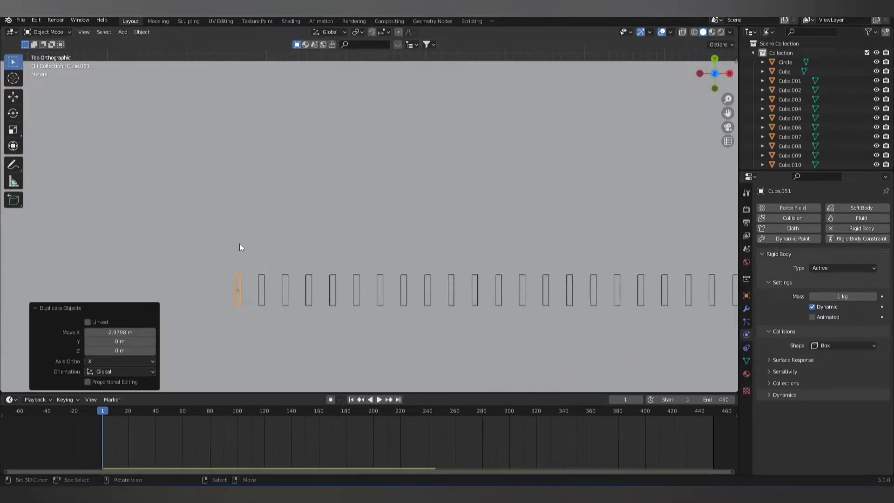
click(355, 31)
click(361, 53)
key(shift+d)
key(r)
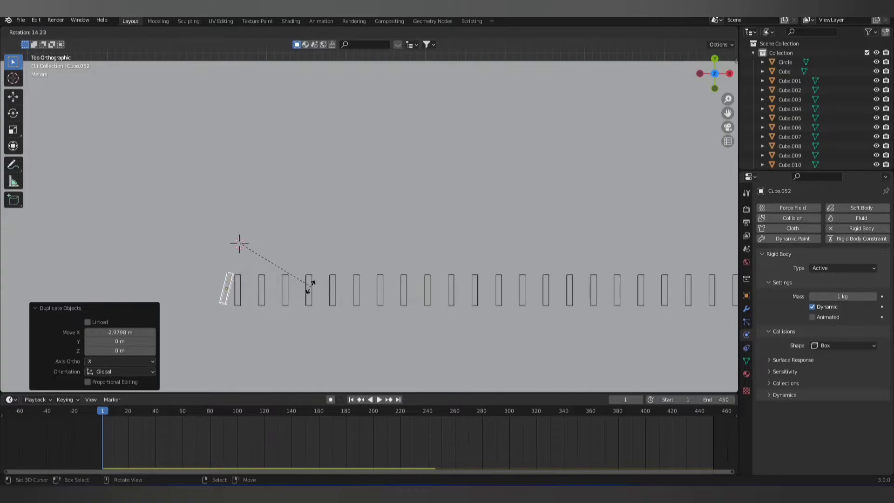
click(286, 288)
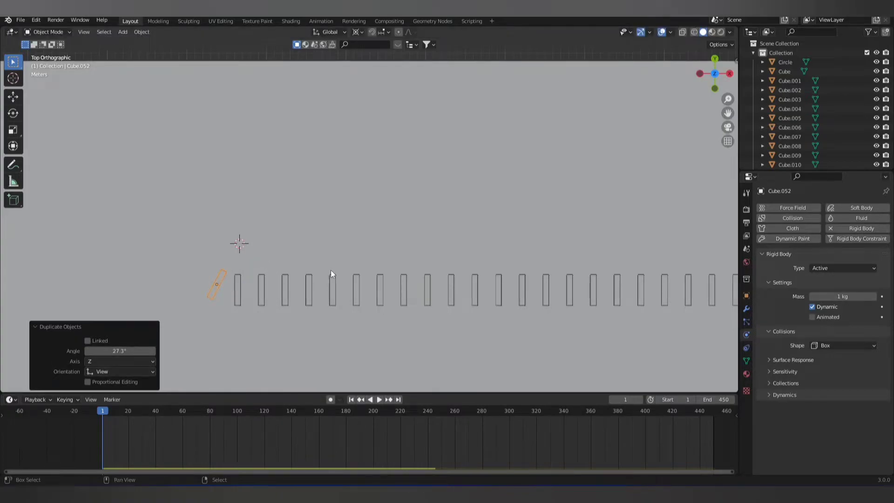
key(shift+r)
key(shift+r)
key(shift+r)
key(shift+r)
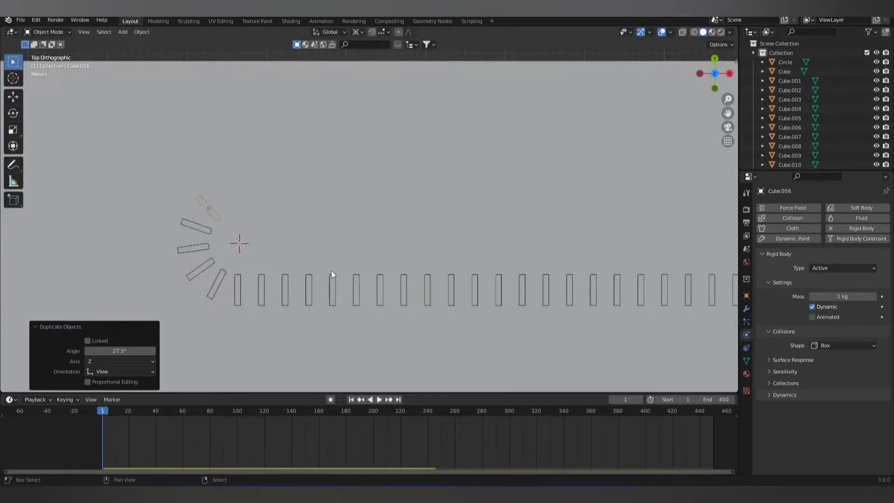
key(shift+r)
key(shift+r)
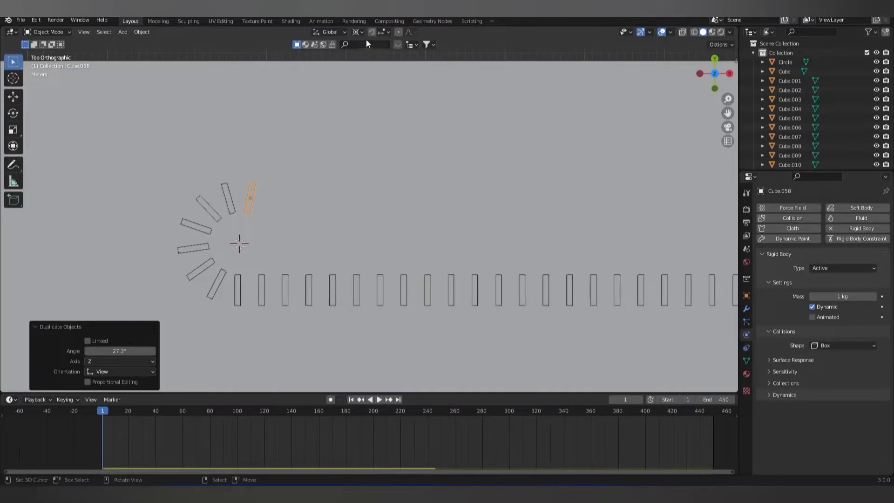
Restore per-object pivot and set the last domino's Z rotation to 180°.
click(358, 31)
key(r)
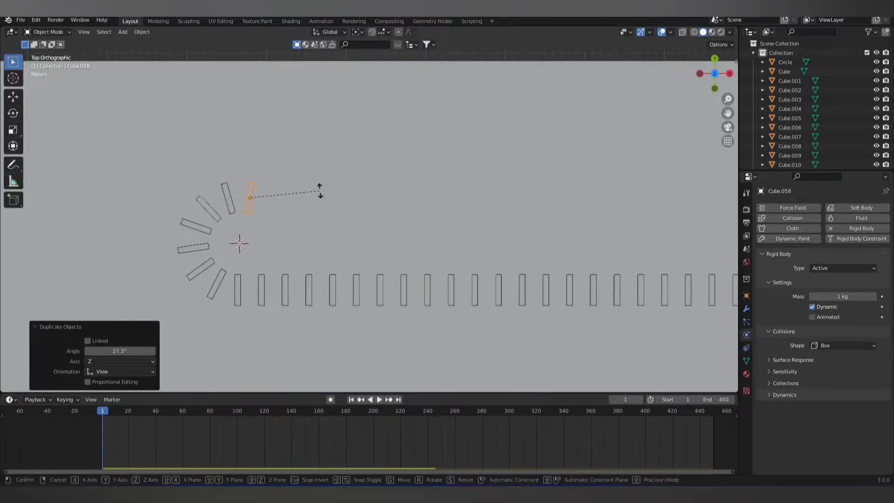
click(339, 195)
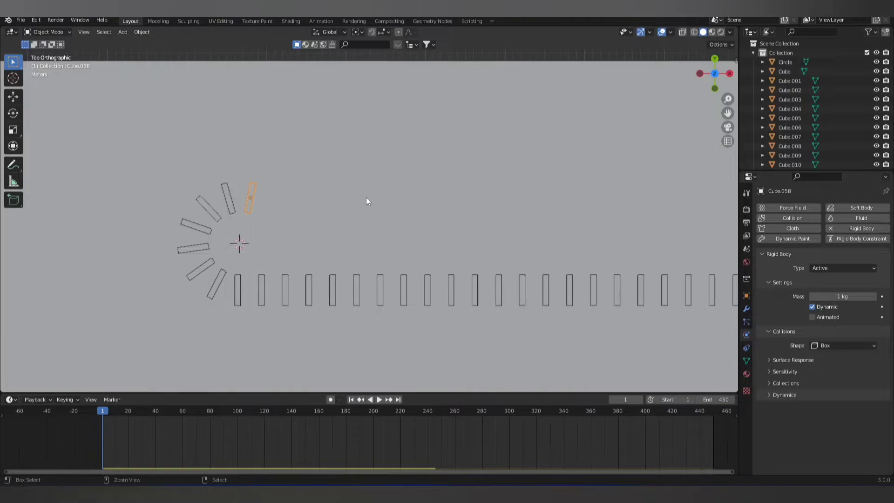
click(747, 297)
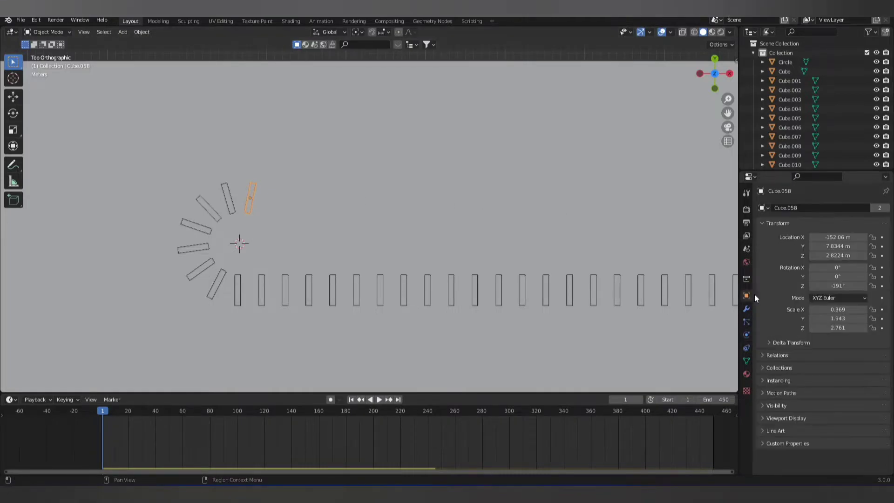
click(842, 285)
text(180)
key(Return)
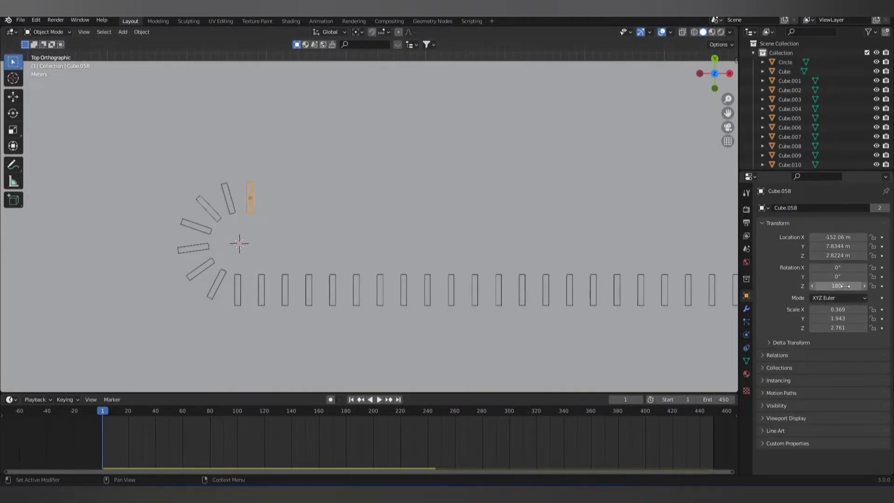
Duplicate the upright domino along X and repeat it to build the return row.
shift+middle_drag(418, 244, 336, 260)
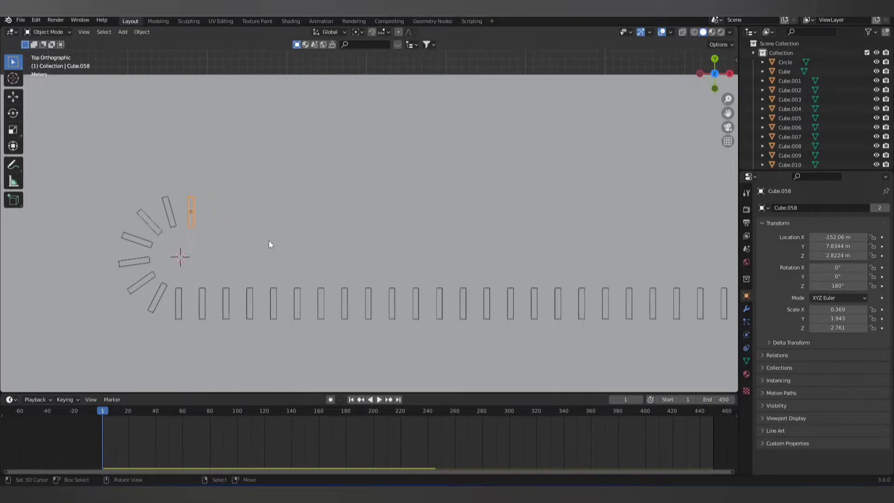
key(shift+d)
key(x)
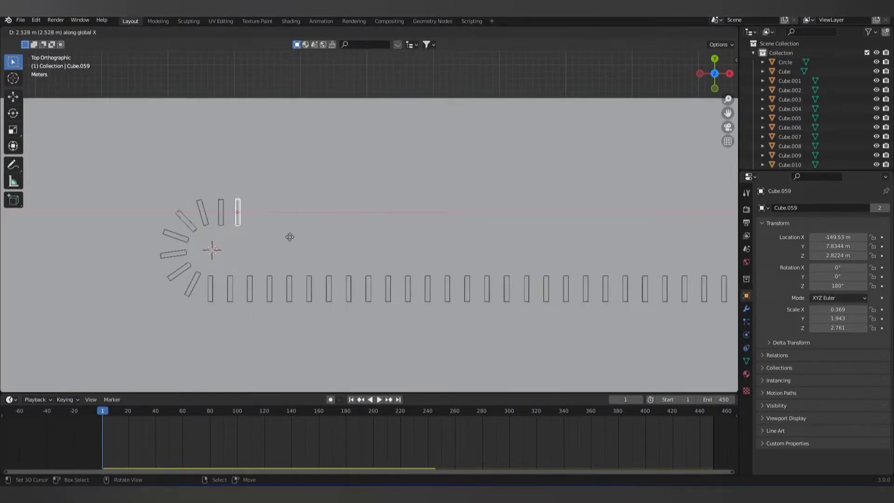
click(291, 237)
scroll(311, 235, down, 3)
shift+middle_drag(310, 232, 254, 243)
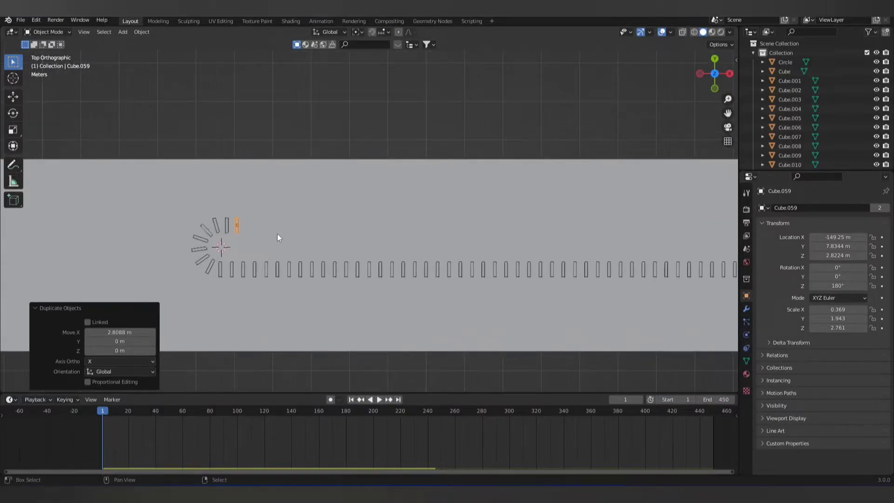
key(shift+r)
key(shift+r)
key(shift+r)
key(shift+r)
key(shift+r)
key(shift+r)
key(shift+r)
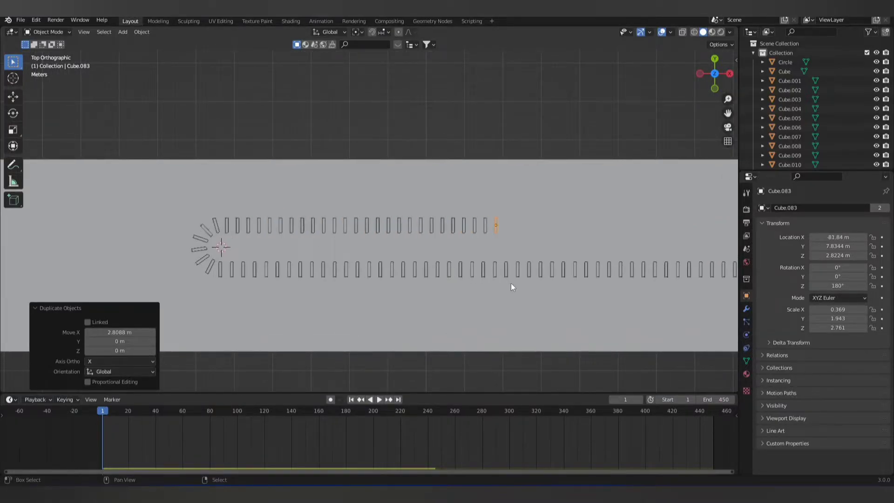
key(shift+r)
key(shift+r)
key(shift+r)
key(shift+r)
key(shift+r)
key(shift+r)
scroll(522, 287, down, 2)
mouse_move(541, 288)
shift+middle_down()
mouse_move(375, 280)
mouse_move(382, 222)
mouse_move(427, 292)
shift+middle_up()
scroll(369, 141, up, 3)
mouse_move(370, 141)
middle_down()
mouse_move(430, 229)
mouse_move(371, 393)
middle_up()
click(379, 400)
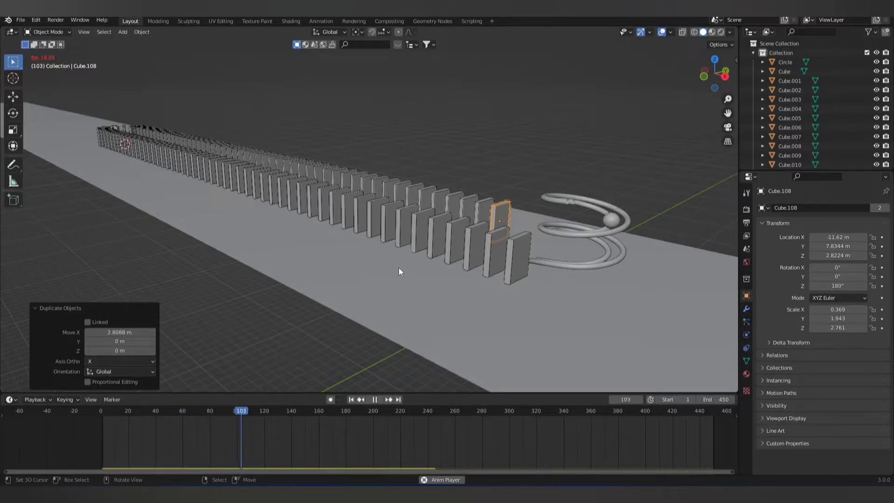
Watch the dominoes topple along both rows from several orbiting angles.
middle_drag(394, 268, 473, 228)
click(556, 133)
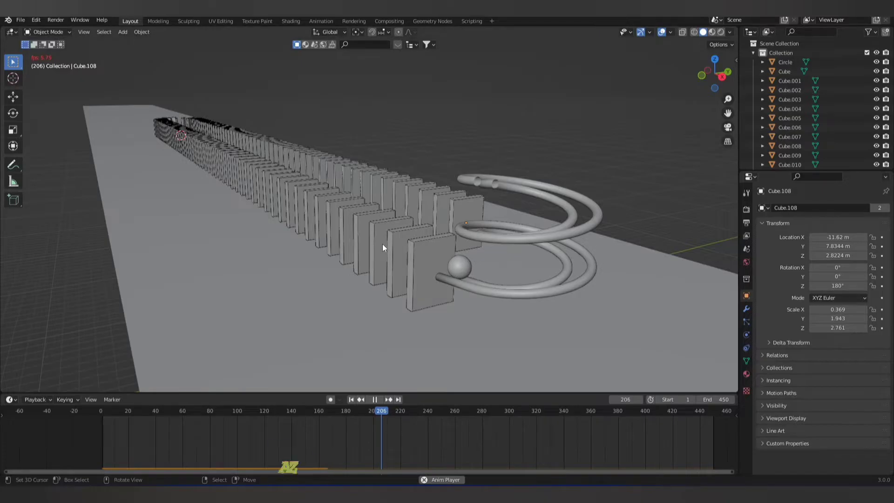
scroll(382, 243, up, 2)
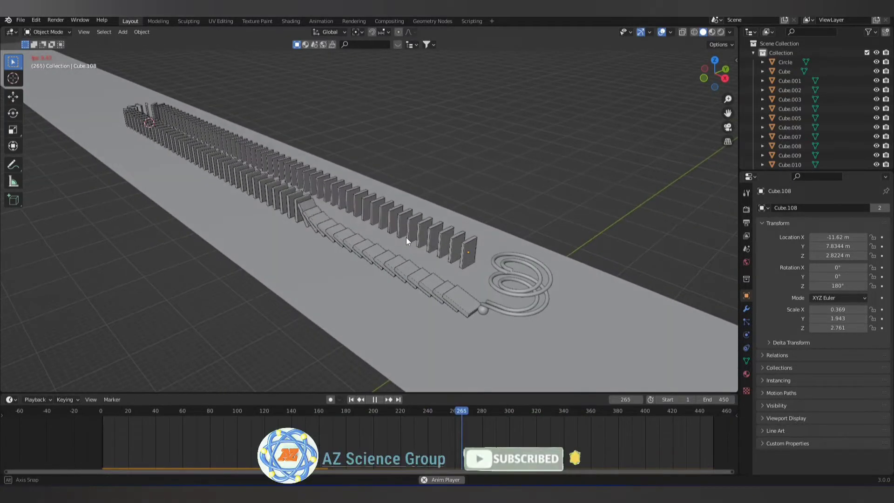
scroll(406, 238, up, 2)
middle_drag(414, 246, 430, 246)
scroll(430, 245, down, 3)
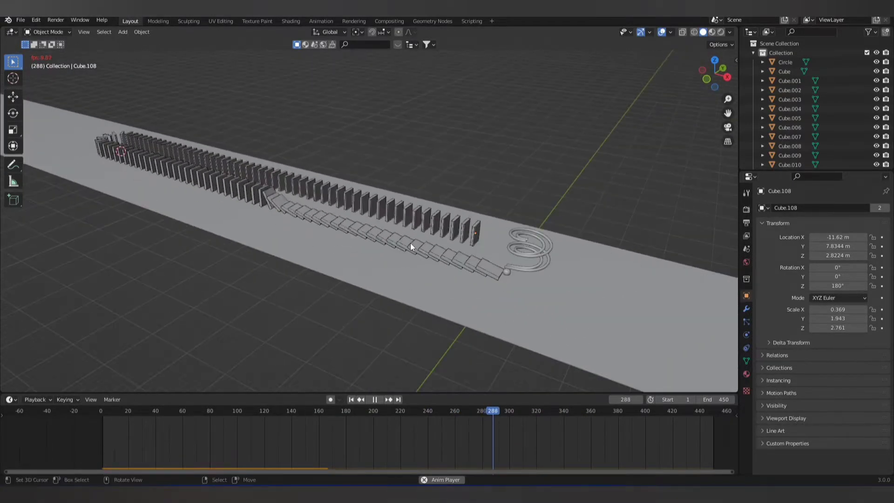
scroll(400, 243, up, 3)
scroll(405, 245, down, 2)
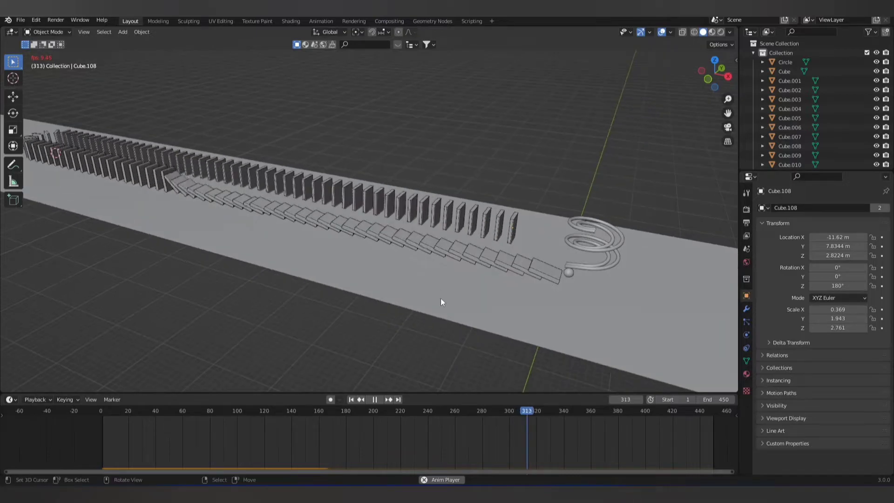
scroll(383, 288, down, 2)
scroll(375, 288, up, 1)
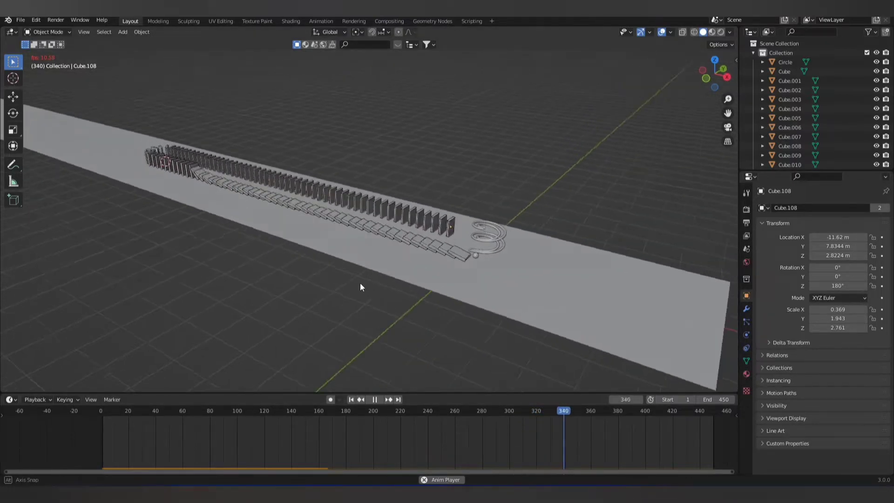
middle_drag(375, 290, 349, 285)
scroll(350, 285, up, 1)
scroll(356, 282, up, 1)
scroll(360, 277, up, 1)
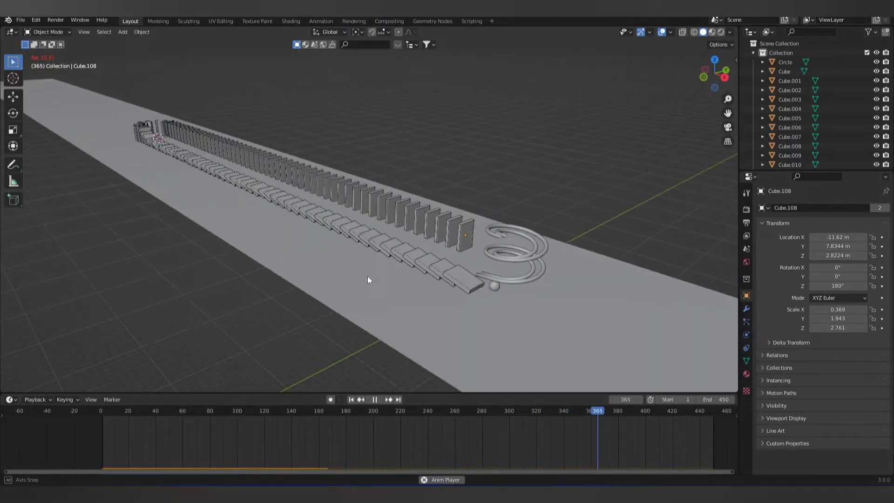
scroll(359, 267, up, 1)
scroll(357, 267, up, 1)
scroll(355, 267, down, 1)
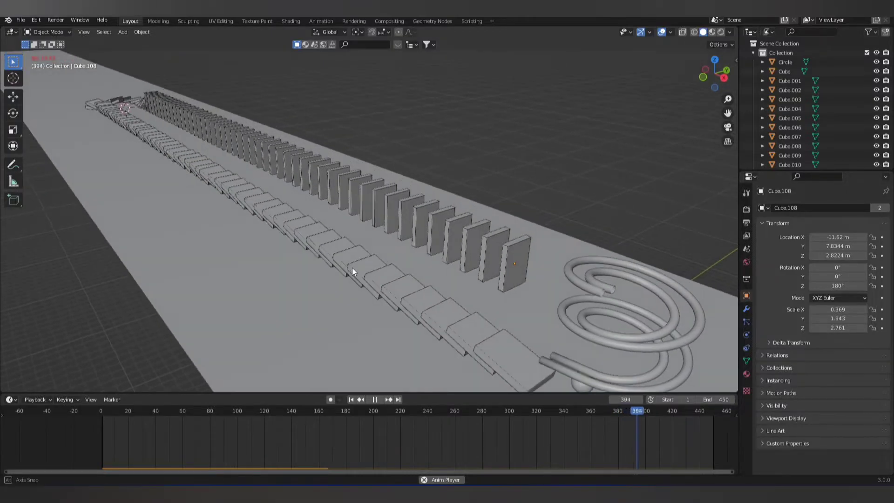
scroll(428, 278, down, 1)
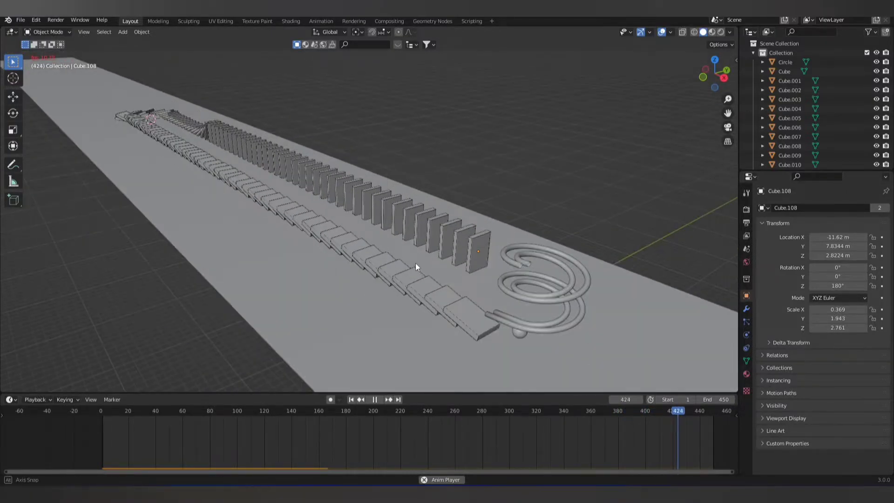
scroll(415, 265, up, 1)
scroll(411, 266, up, 2)
scroll(409, 262, down, 1)
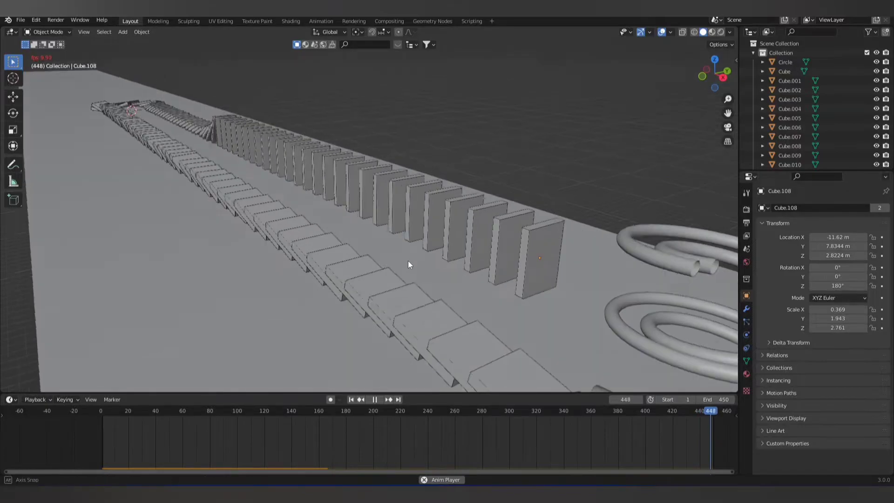
scroll(407, 261, down, 1)
scroll(503, 408, down, 2)
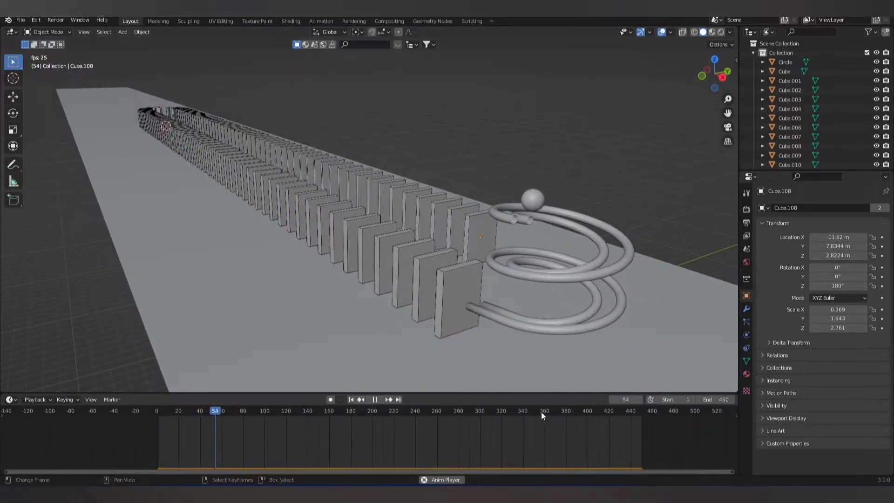
Set Rigid Body World speed to 4, replay from the start, and stop at frame 276.
click(747, 249)
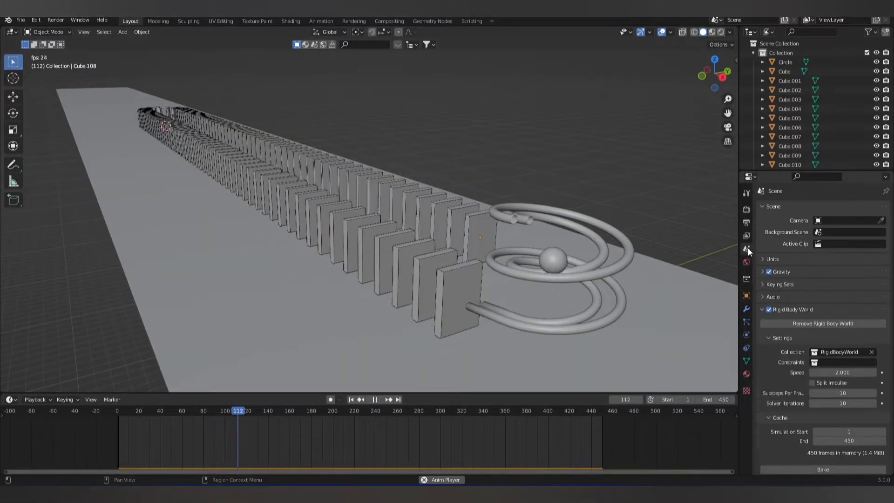
click(843, 373)
text(4)
key(Return)
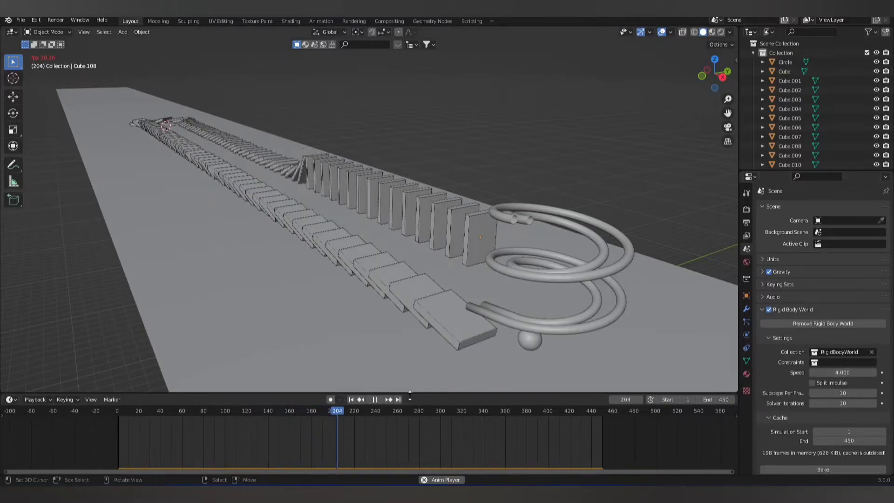
key(shift+Left)
mouse_move(425, 304)
middle_down()
mouse_move(401, 308)
mouse_move(594, 193)
mouse_move(496, 247)
mouse_move(542, 249)
middle_up()
scroll(530, 249, up, 2)
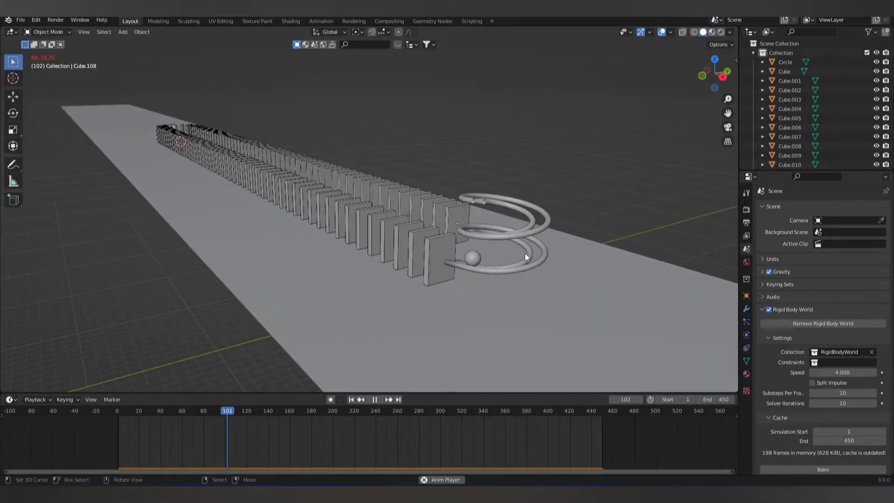
scroll(498, 289, up, 1)
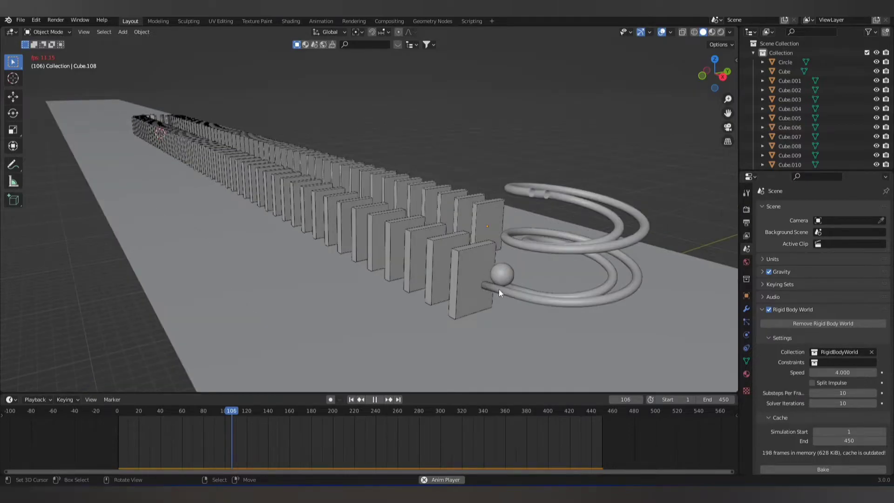
scroll(554, 326, up, 3)
scroll(565, 322, down, 2)
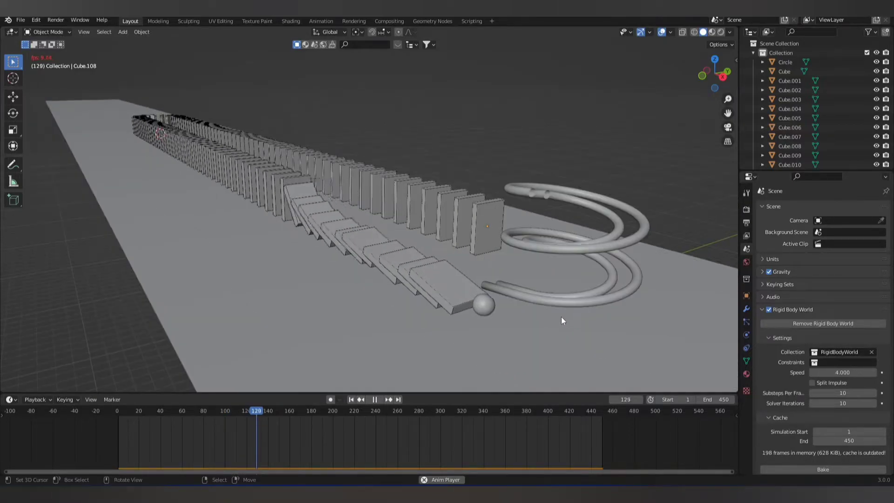
middle_drag(561, 316, 560, 312)
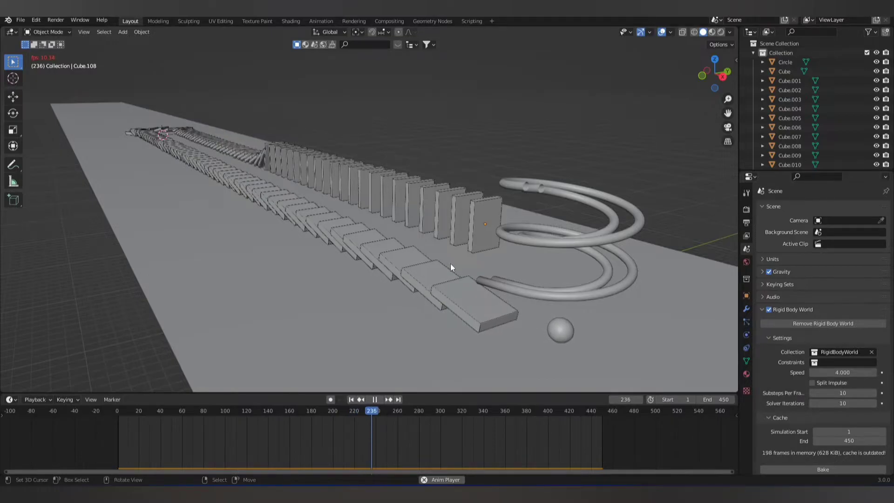
scroll(450, 263, up, 3)
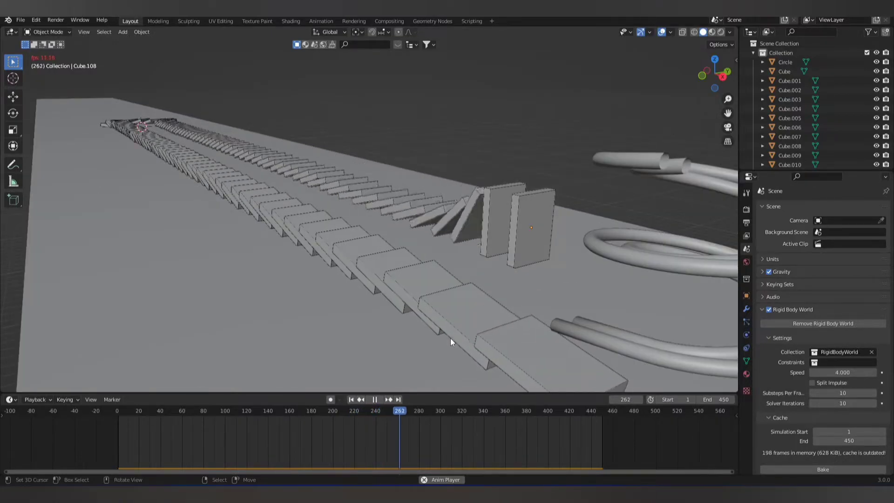
key(space)
scroll(580, 259, down, 5)
scroll(580, 259, up, 2)
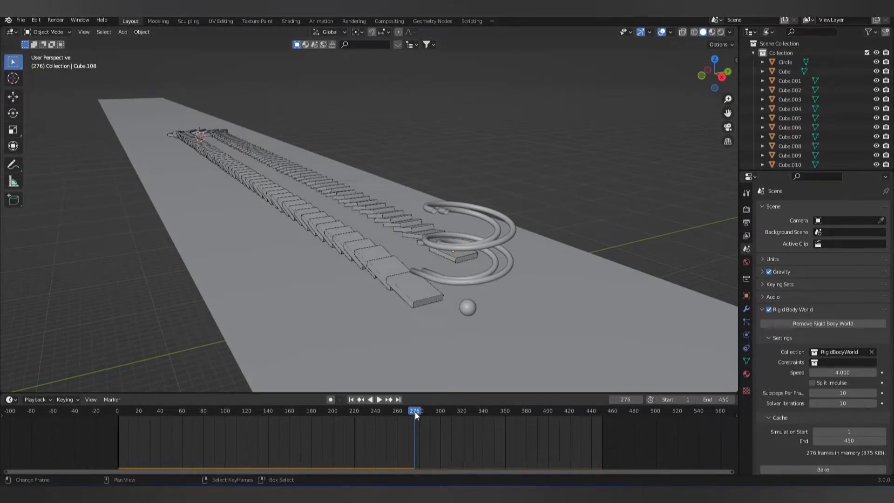
Scrub back and keyframe the speed value at frames 195 and 196.
drag(412, 411, 337, 410)
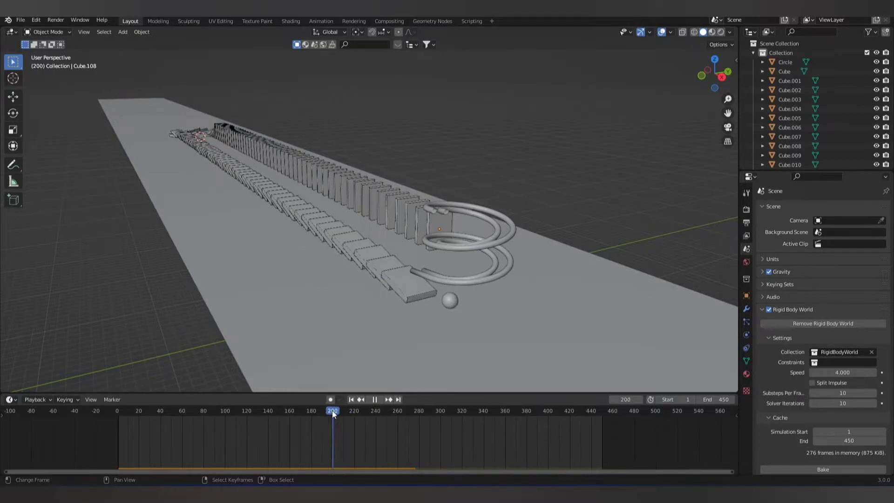
drag(337, 411, 328, 410)
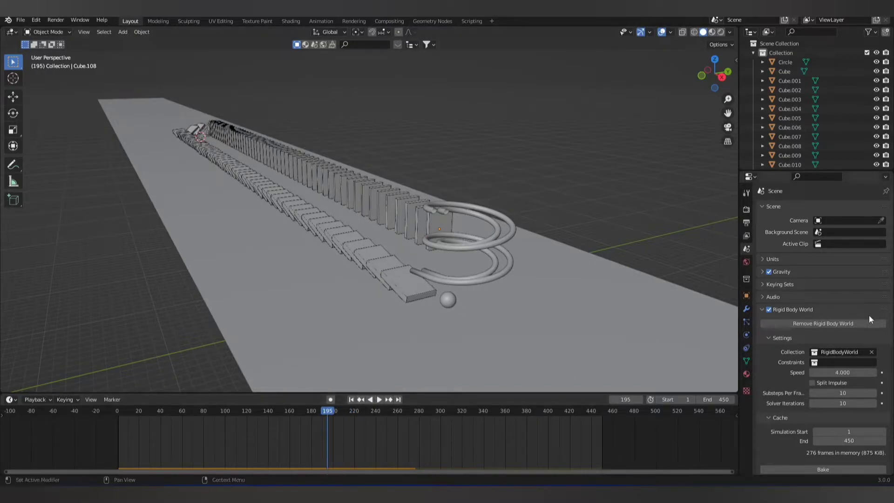
click(882, 373)
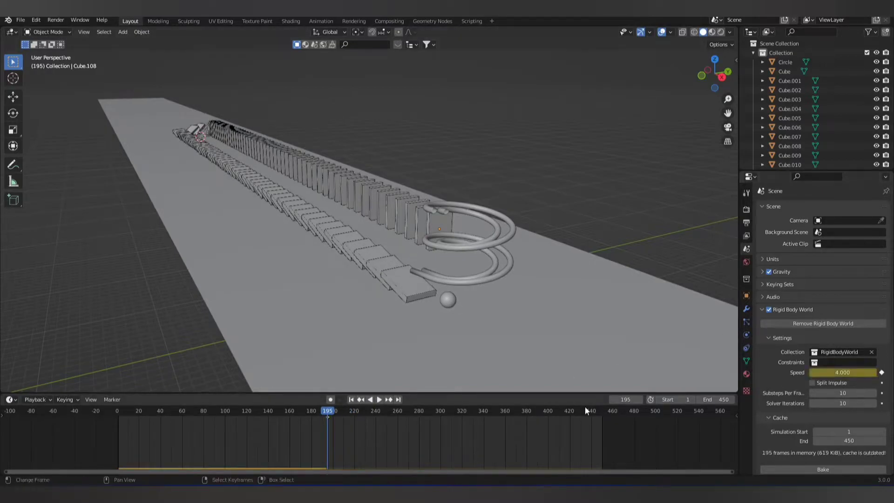
click(640, 399)
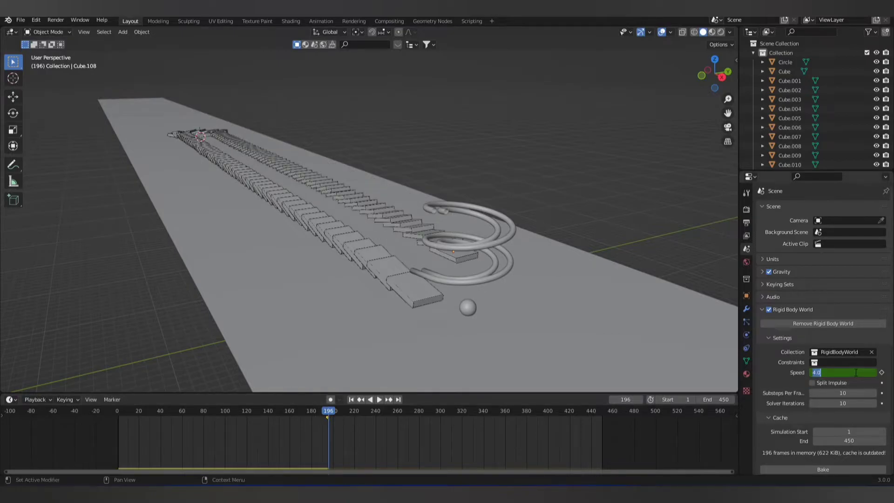
text(2.000)
click(882, 372)
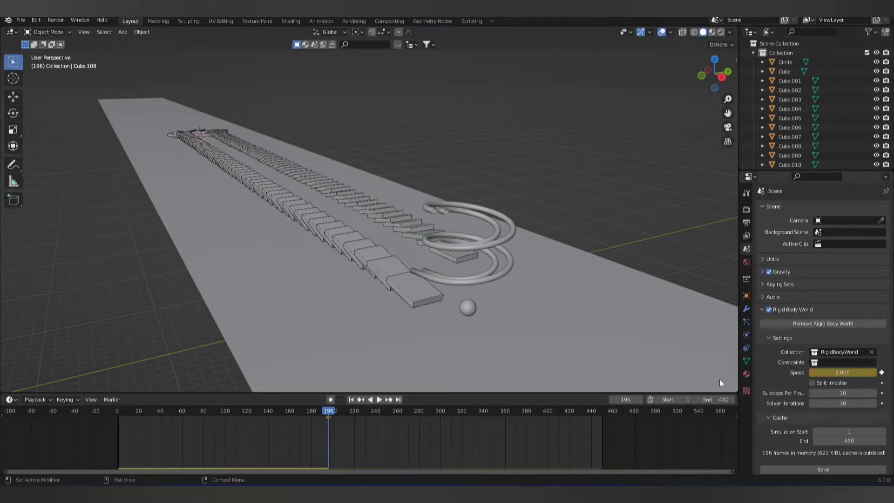
Replay the simulation from frame 1, orbiting to watch the dominoes fall.
mouse_move(327, 413)
mouse_down()
mouse_move(282, 411)
mouse_move(318, 413)
mouse_up()
click(378, 399)
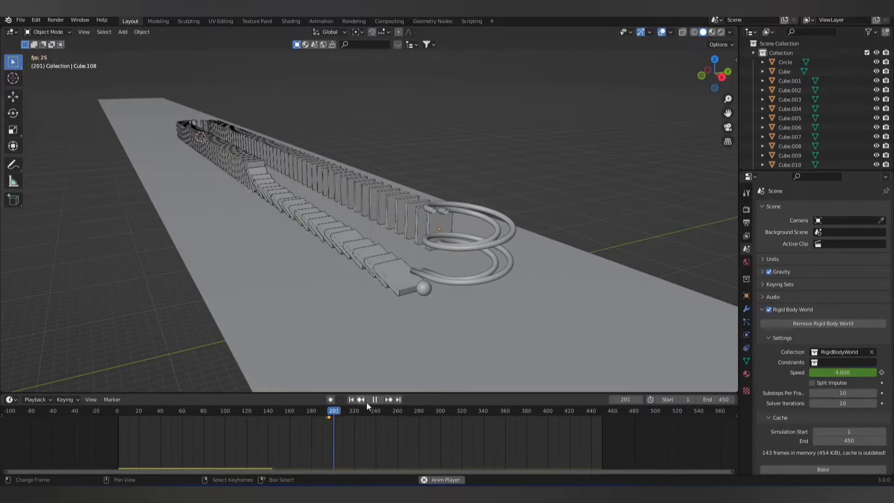
click(377, 400)
click(378, 400)
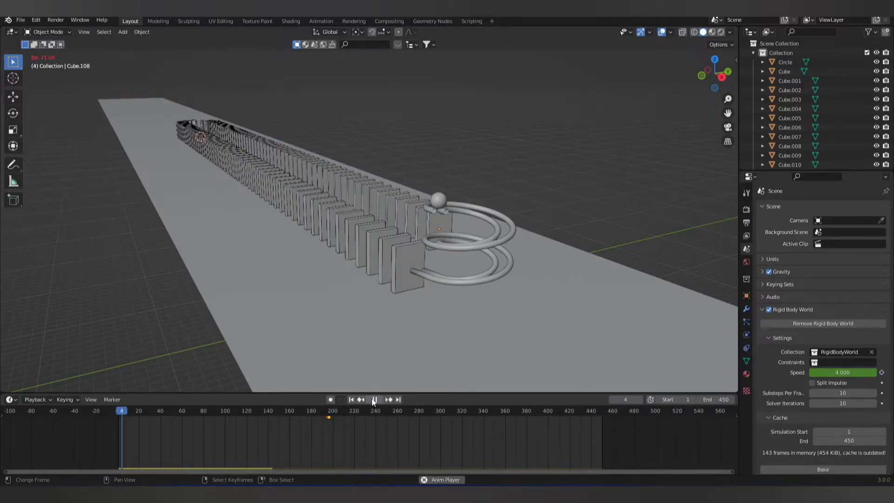
scroll(407, 312, up, 3)
scroll(430, 301, up, 3)
mouse_move(430, 301)
middle_down()
mouse_move(190, 122)
mouse_move(202, 125)
mouse_move(129, 152)
middle_up()
scroll(320, 170, down, 3)
middle_drag(321, 169, 271, 150)
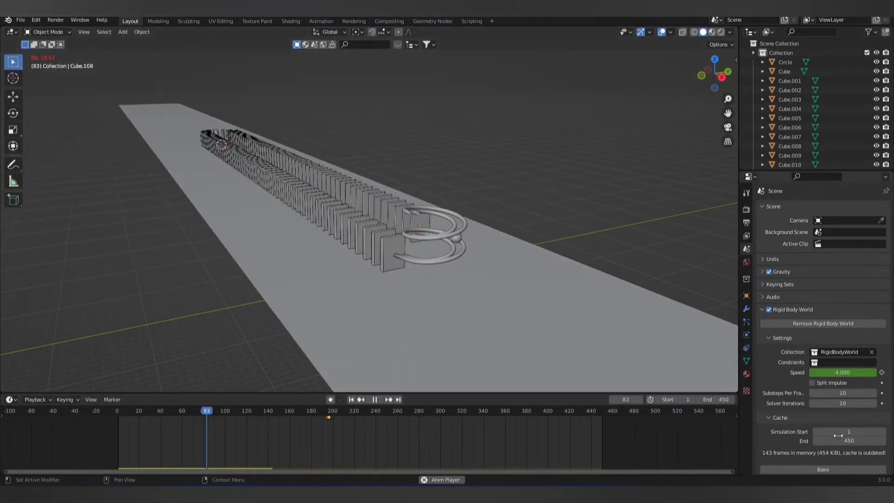
middle_drag(437, 280, 327, 400)
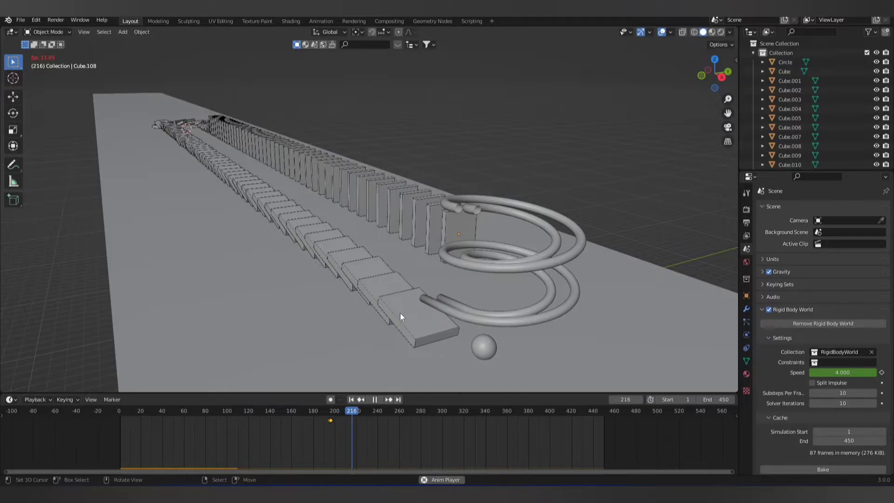
scroll(391, 309, down, 5)
scroll(383, 310, up, 2)
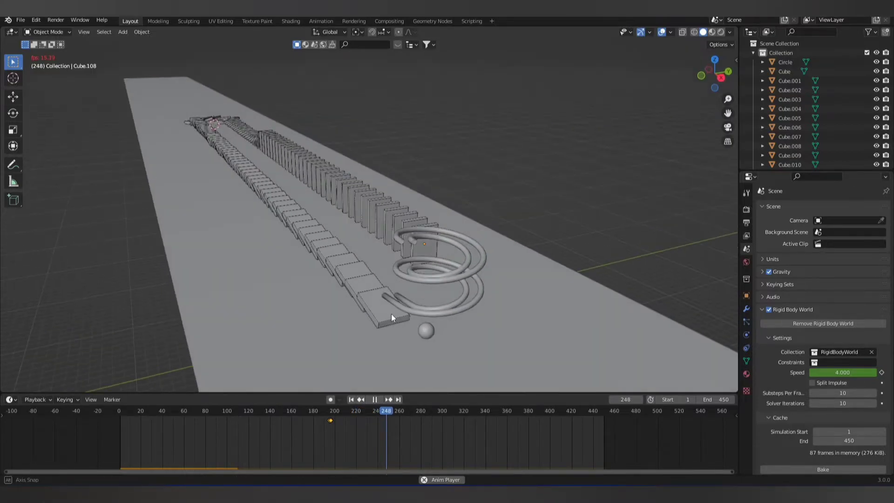
scroll(391, 314, up, 2)
Stop the replay at frame 267, rewind to frame 1, and orbit toward the spiral.
key(space)
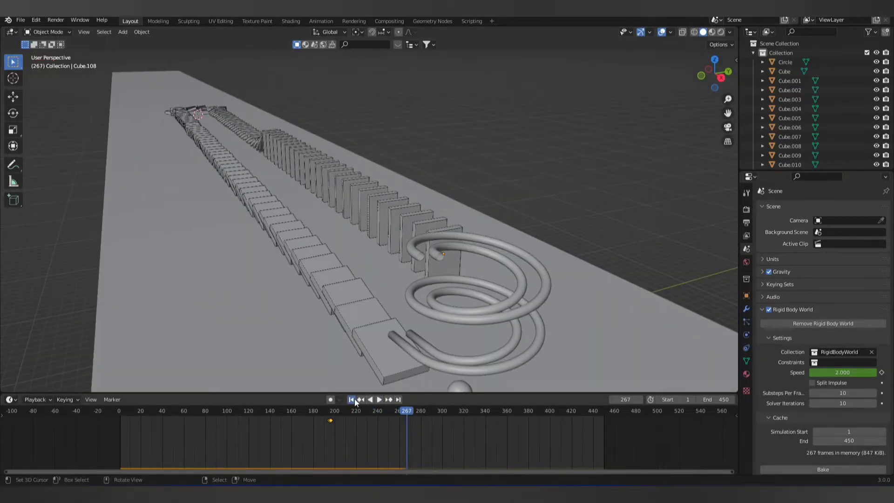
click(358, 400)
scroll(407, 318, down, 4)
scroll(431, 334, up, 4)
mouse_move(431, 335)
middle_down()
mouse_move(389, 296)
mouse_move(446, 314)
mouse_move(408, 319)
mouse_move(353, 293)
mouse_move(437, 264)
middle_up()
scroll(437, 263, up, 2)
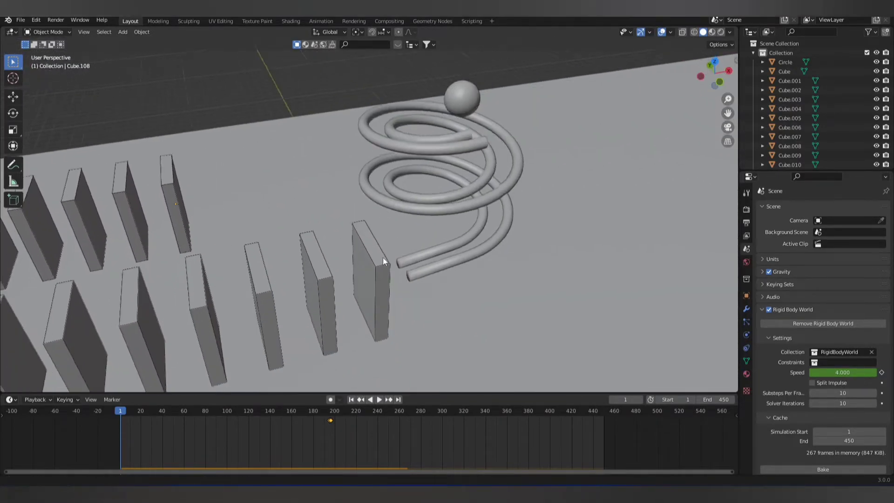
scroll(383, 258, down, 3)
shift+middle_drag(539, 219, 481, 246)
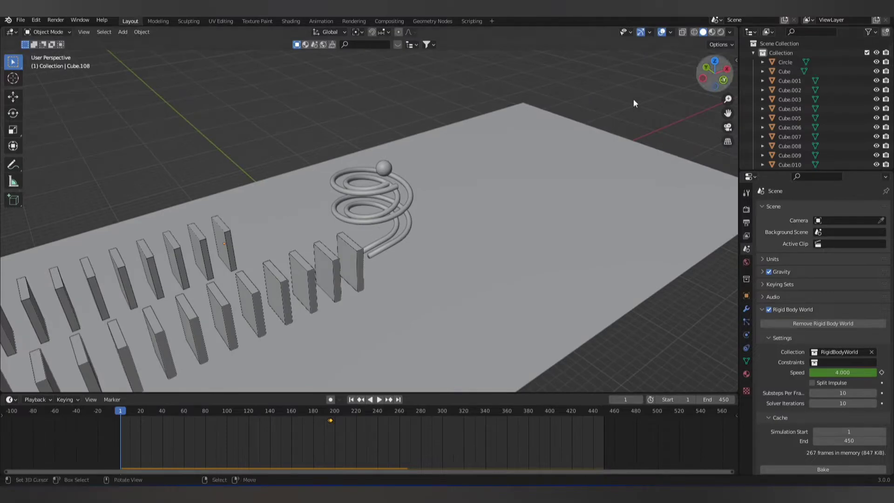
scroll(419, 217, down, 3)
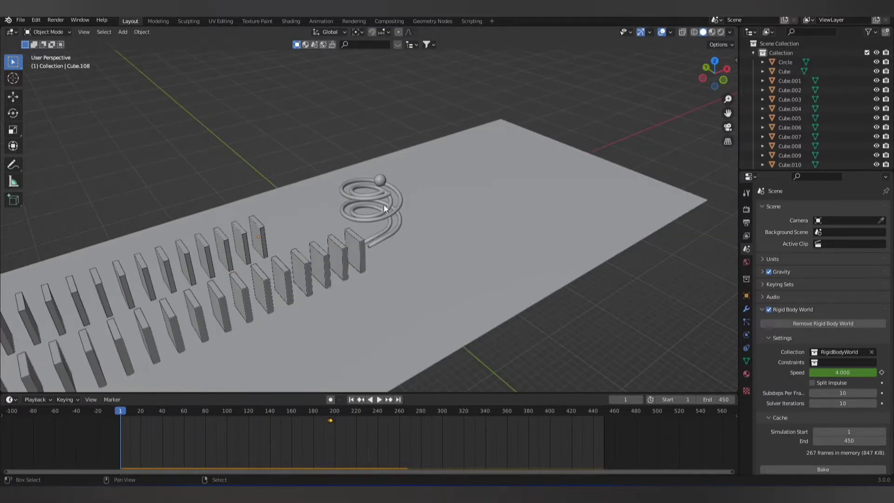
scroll(384, 205, up, 5)
mouse_move(380, 206)
middle_down()
mouse_move(386, 202)
mouse_move(364, 244)
middle_up()
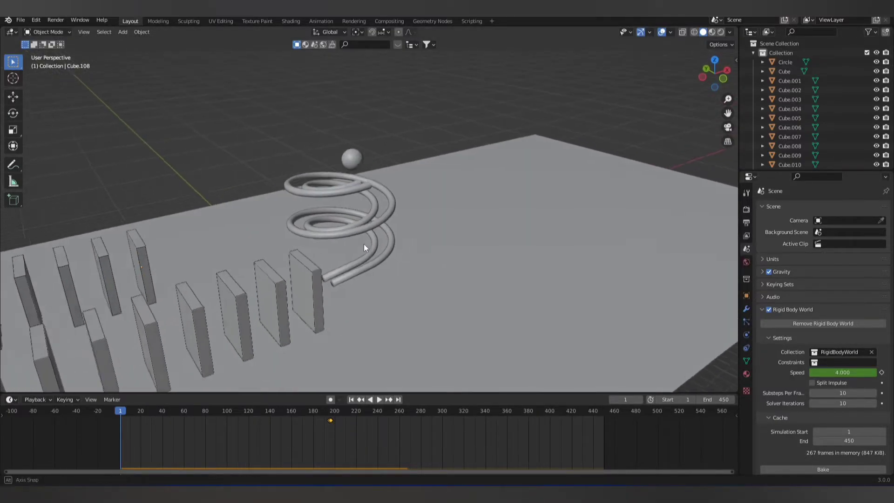
Undo a stray camera and snap the 3D cursor to the selected domino.
key(shift+a)
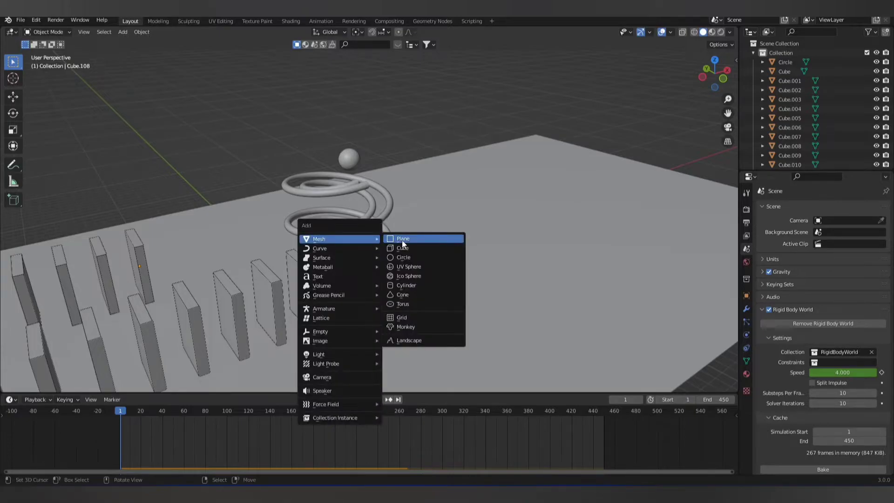
click(325, 377)
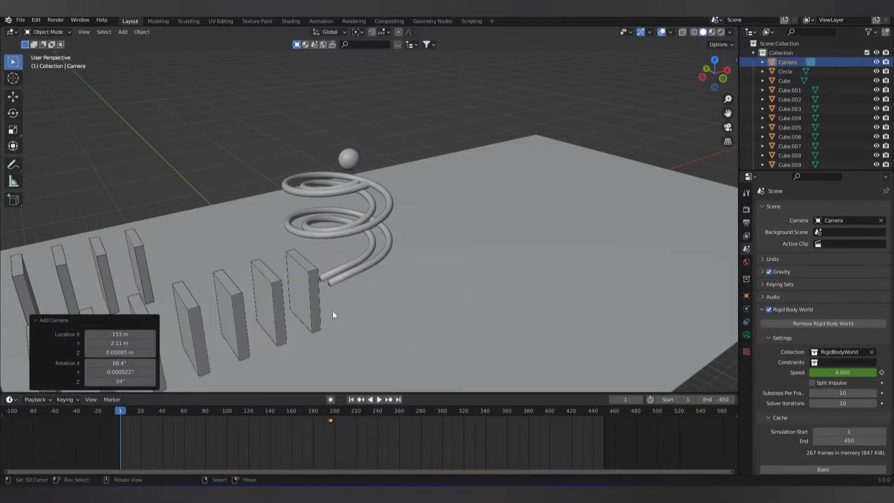
scroll(333, 310, down, 5)
key(ctrl+z)
scroll(335, 283, up, 4)
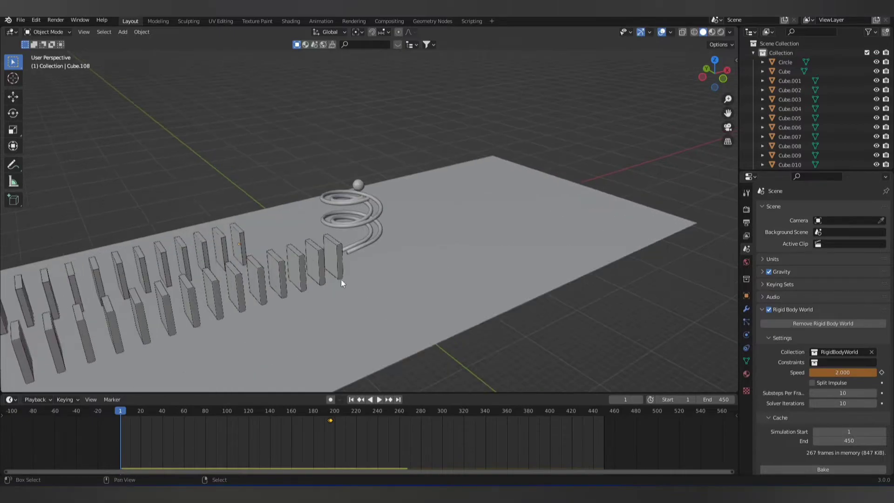
key(shift+s)
key(Escape)
scroll(319, 289, up, 4)
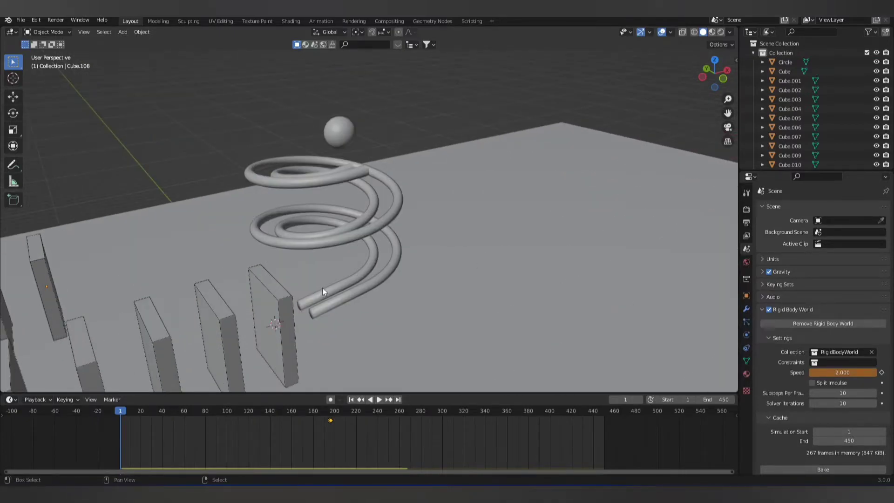
Add a camera at the cursor and frame the spiral tube and ball with Lock Camera to View.
key(shift+a)
click(309, 288)
scroll(362, 261, down, 5)
scroll(362, 258, up, 5)
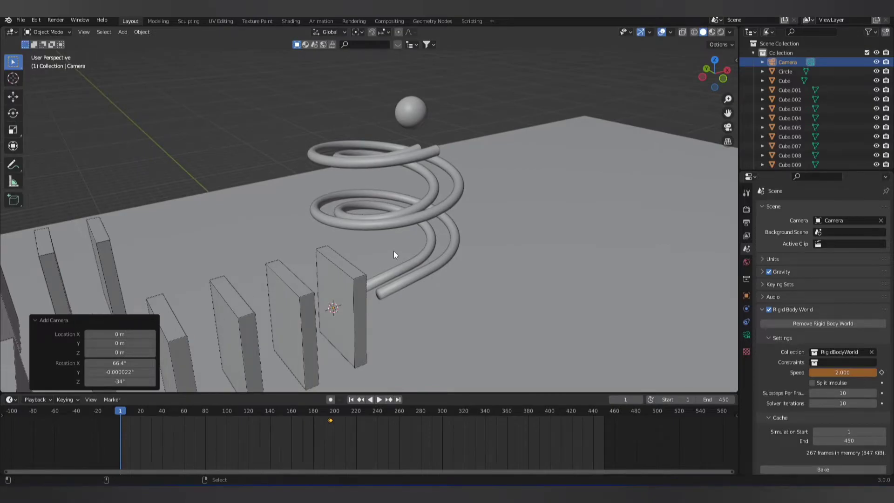
key(ctrl+alt+KP_0)
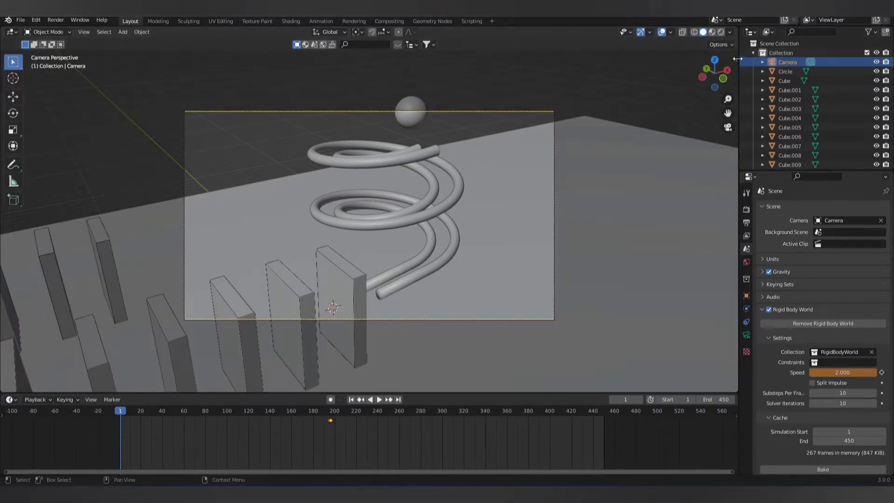
click(736, 61)
click(682, 174)
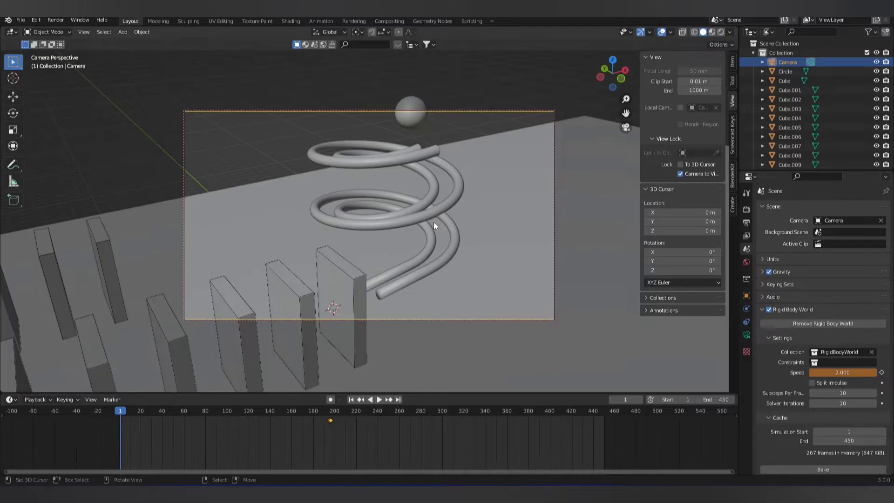
middle_drag(434, 222, 407, 229)
scroll(408, 233, up, 2)
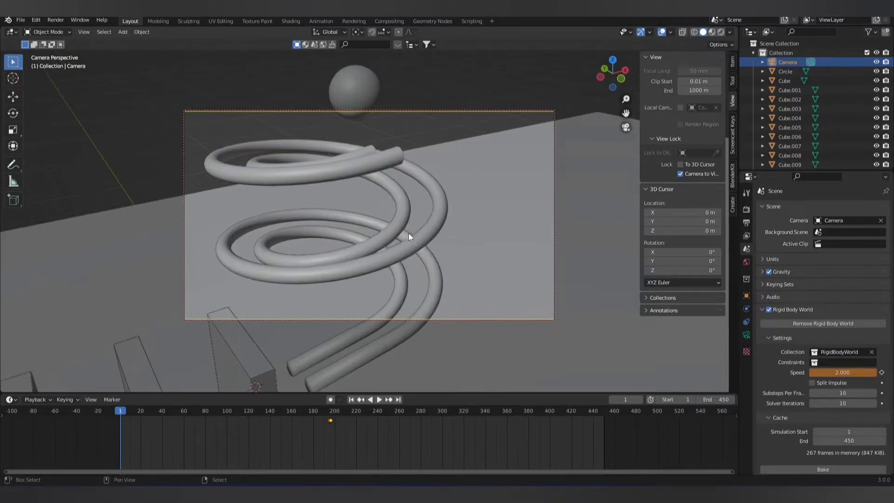
scroll(411, 243, down, 3)
middle_drag(411, 241, 413, 245)
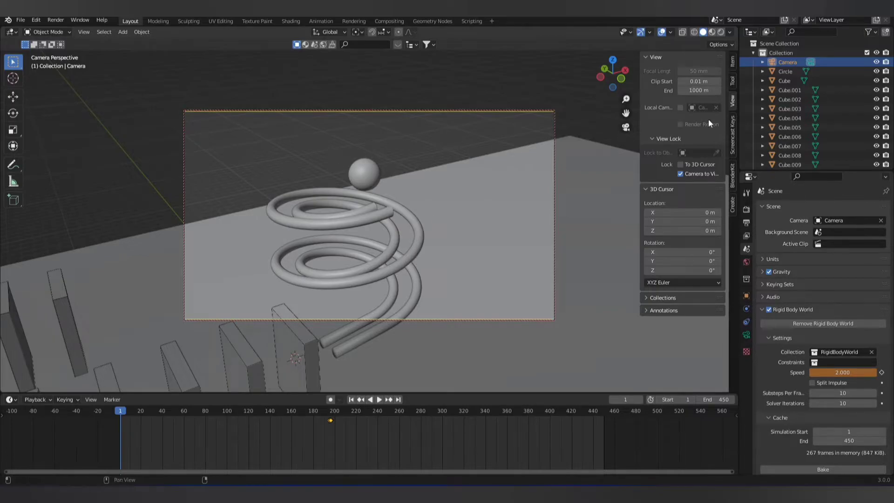
click(680, 174)
scroll(449, 231, down, 2)
scroll(441, 241, up, 1)
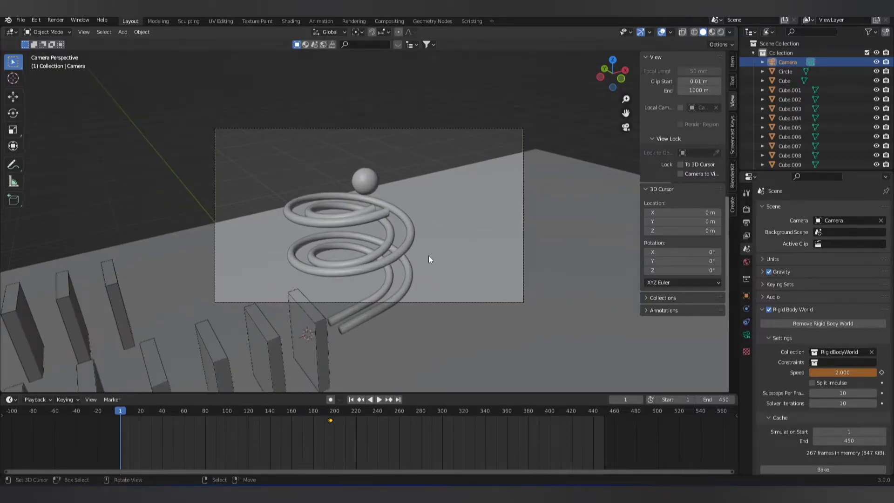
Add Camera.001, make it the scene camera, and align it along the domino row.
mouse_move(429, 256)
middle_down()
mouse_move(398, 257)
mouse_move(431, 265)
middle_up()
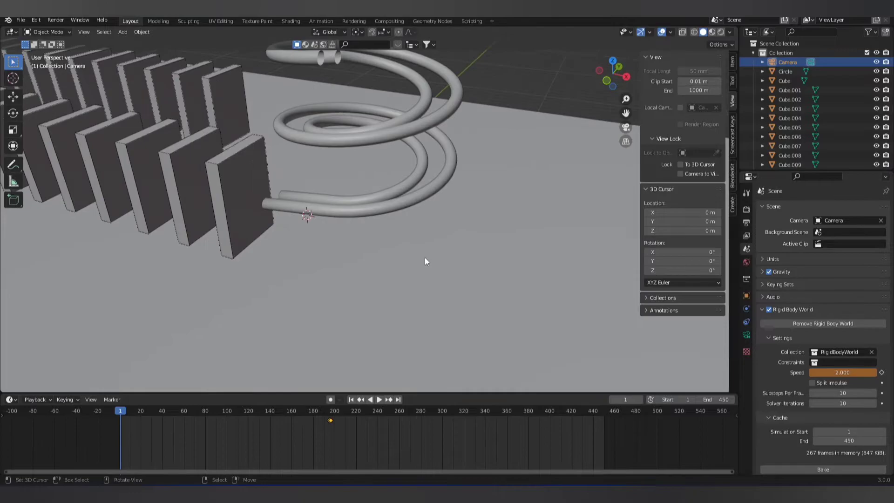
key(shift+a)
click(399, 260)
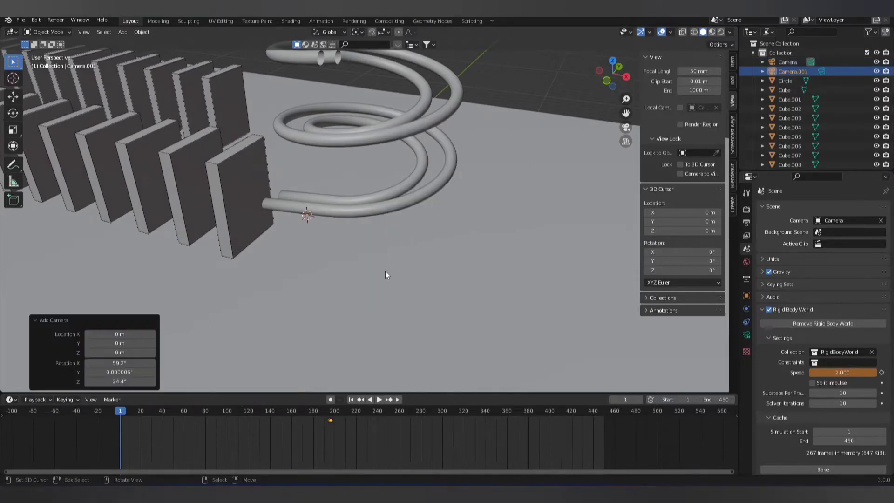
mouse_move(385, 271)
middle_down()
mouse_move(464, 284)
mouse_move(438, 295)
mouse_move(461, 274)
mouse_move(395, 309)
mouse_move(360, 303)
middle_up()
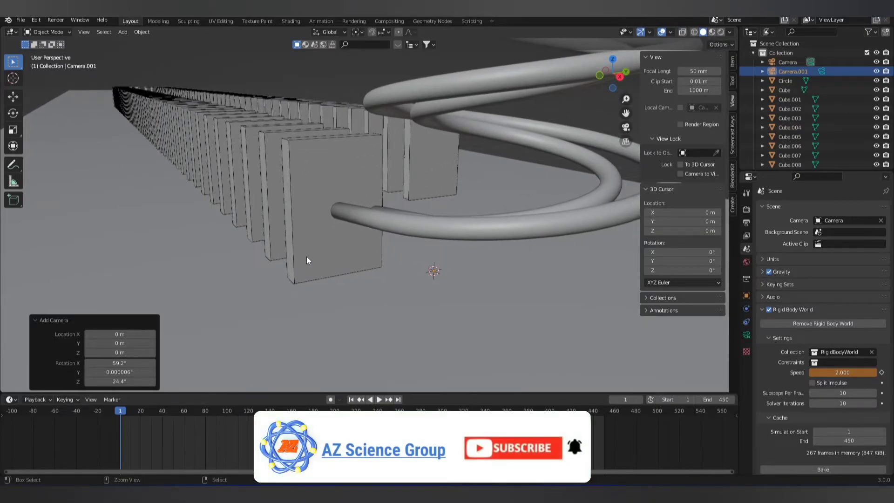
key(ctrl+KP_0)
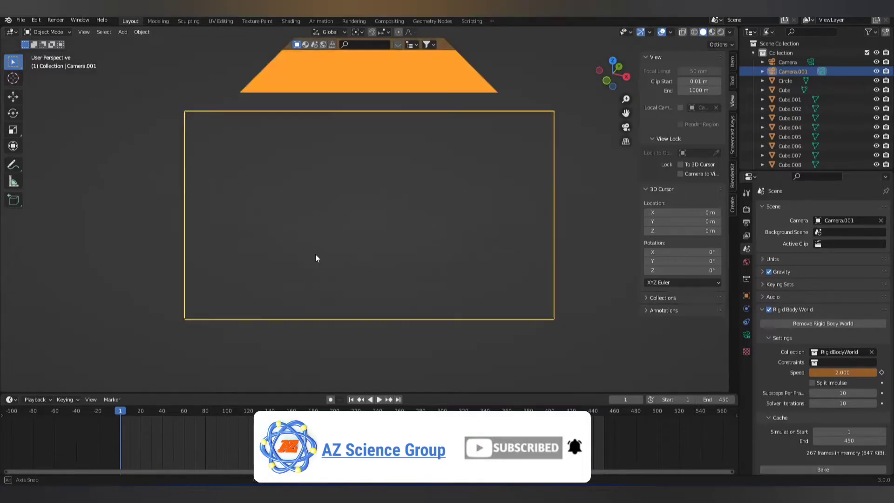
mouse_move(314, 254)
middle_down()
mouse_move(343, 261)
mouse_move(257, 246)
mouse_move(366, 295)
mouse_move(405, 279)
middle_up()
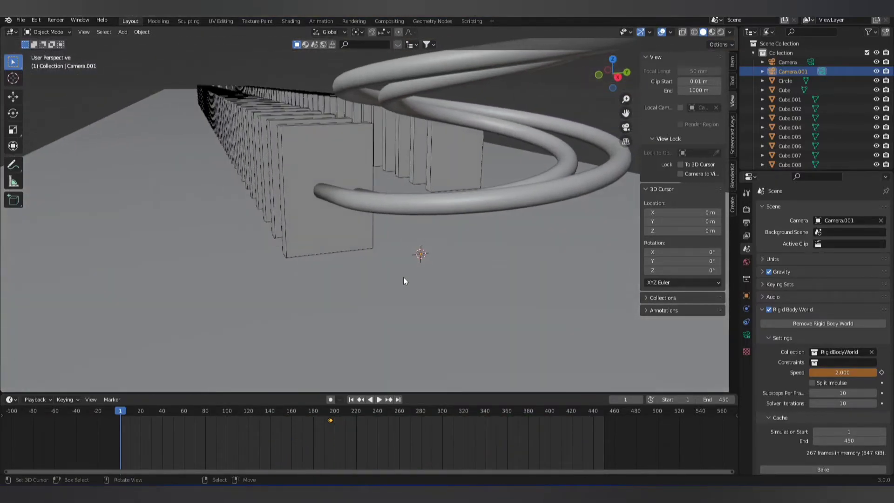
mouse_move(322, 234)
middle_down()
mouse_move(340, 239)
mouse_move(332, 243)
middle_up()
key(ctrl)
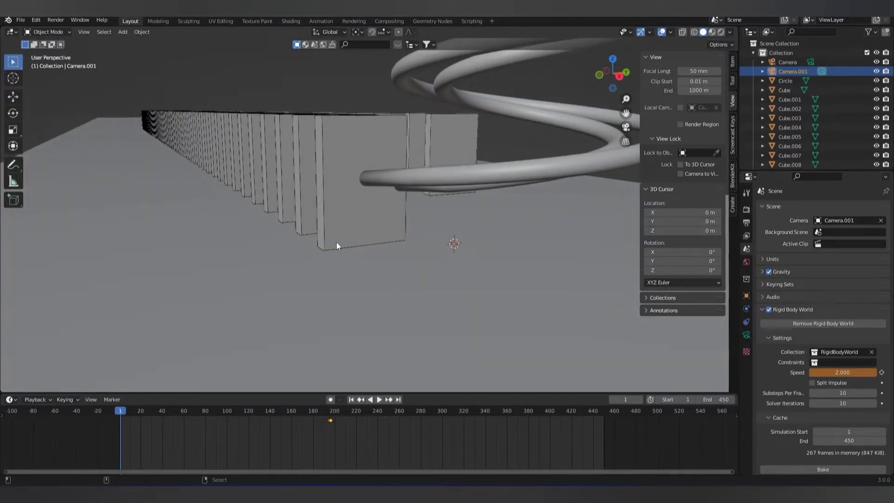
key(ctrl+alt+KP_0)
scroll(344, 231, up, 2)
scroll(343, 222, up, 1)
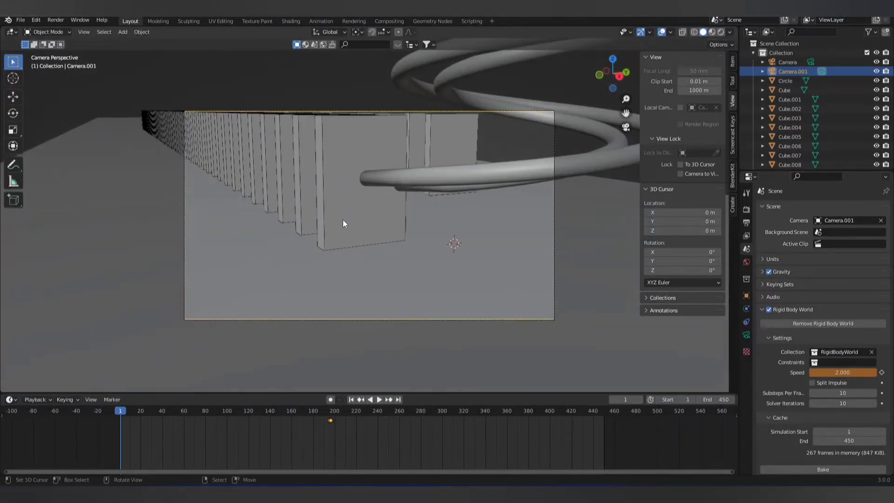
scroll(343, 224, down, 3)
mouse_move(415, 244)
middle_down()
mouse_move(336, 244)
mouse_move(415, 243)
mouse_move(396, 248)
middle_up()
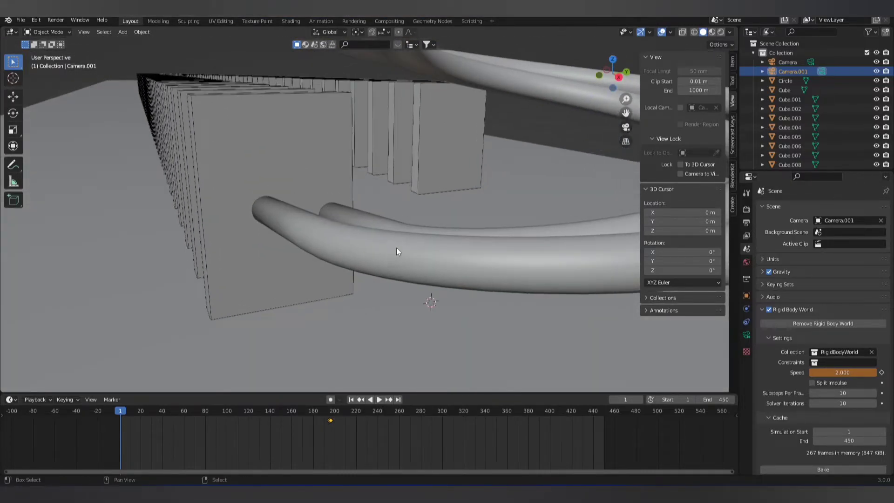
key(shift+a)
Add a third camera and set Camera.002 as the scene camera.
key(shift+a)
click(300, 244)
mouse_move(375, 181)
middle_down()
mouse_move(329, 199)
mouse_move(747, 238)
middle_up()
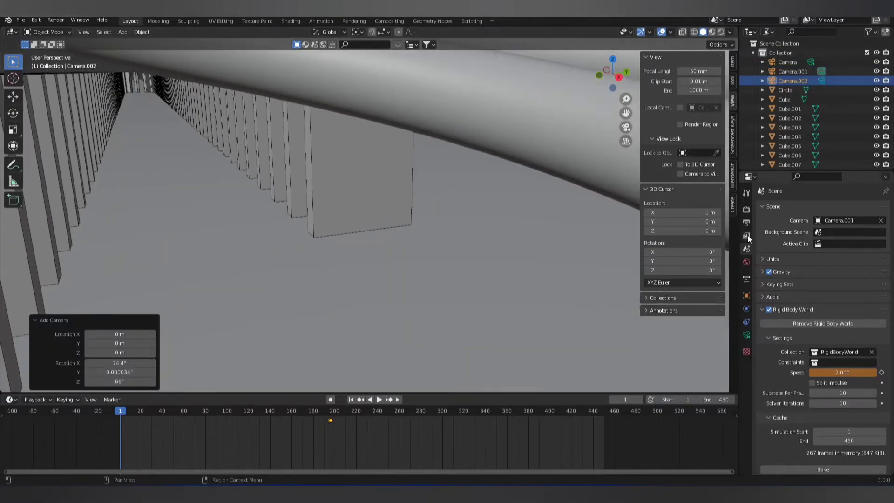
click(838, 220)
click(803, 254)
Align Camera.002 into a low shot down the domino corridor.
mouse_move(367, 215)
middle_down()
mouse_move(307, 234)
mouse_move(370, 227)
mouse_move(361, 226)
middle_up()
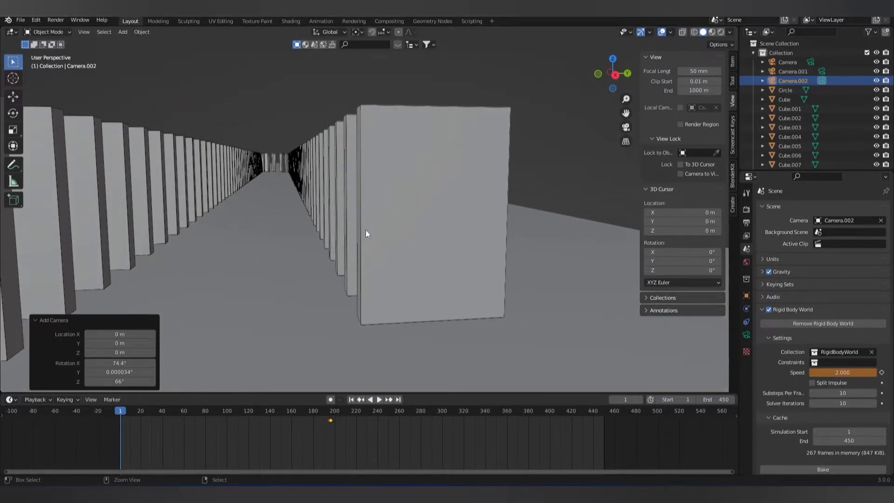
key(KP_0)
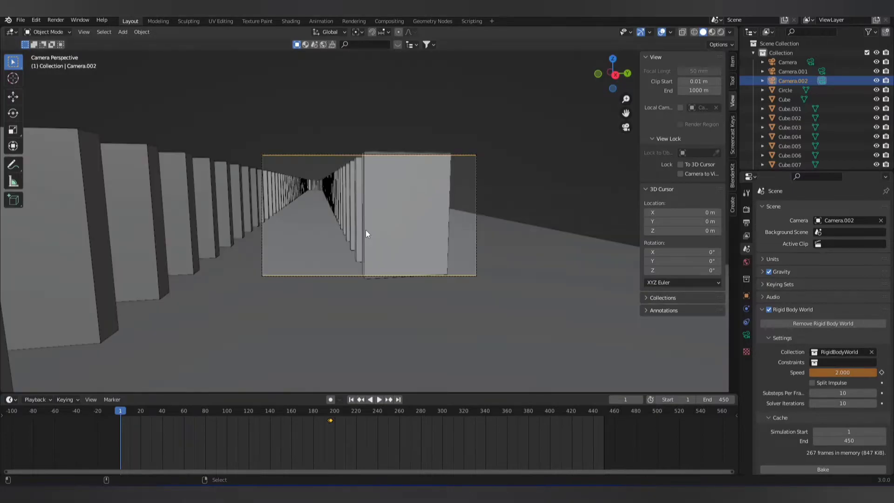
key(ctrl+alt+KP_0)
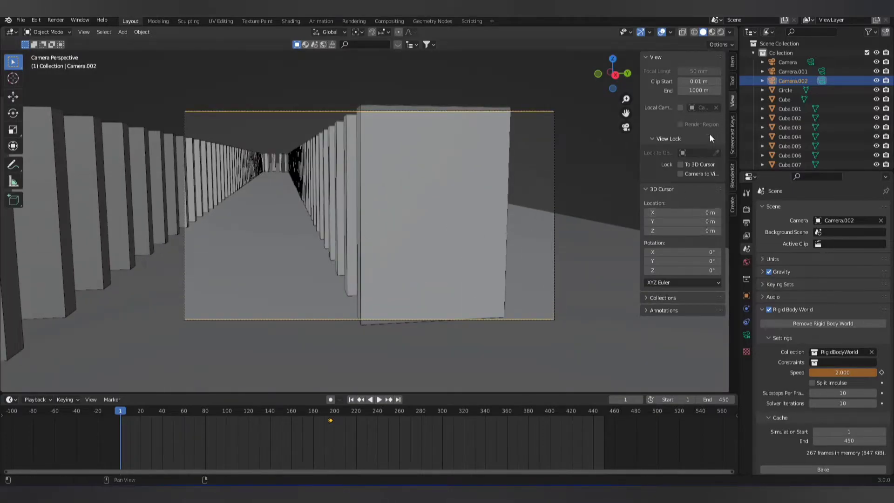
click(681, 174)
mouse_move(389, 210)
middle_down()
mouse_move(456, 224)
mouse_move(429, 232)
middle_up()
scroll(430, 235, up, 3)
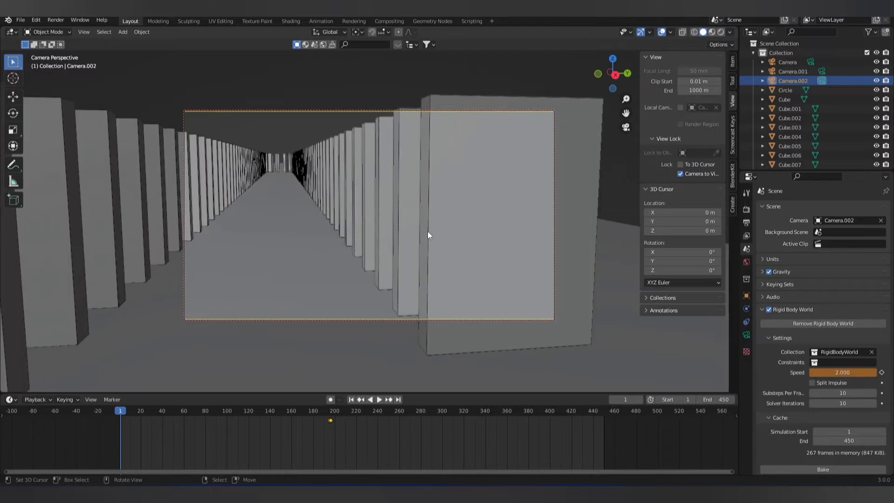
click(683, 169)
mouse_move(358, 205)
middle_down()
mouse_move(461, 219)
mouse_move(321, 231)
middle_up()
scroll(461, 235, down, 5)
scroll(320, 231, down, 3)
scroll(323, 241, up, 2)
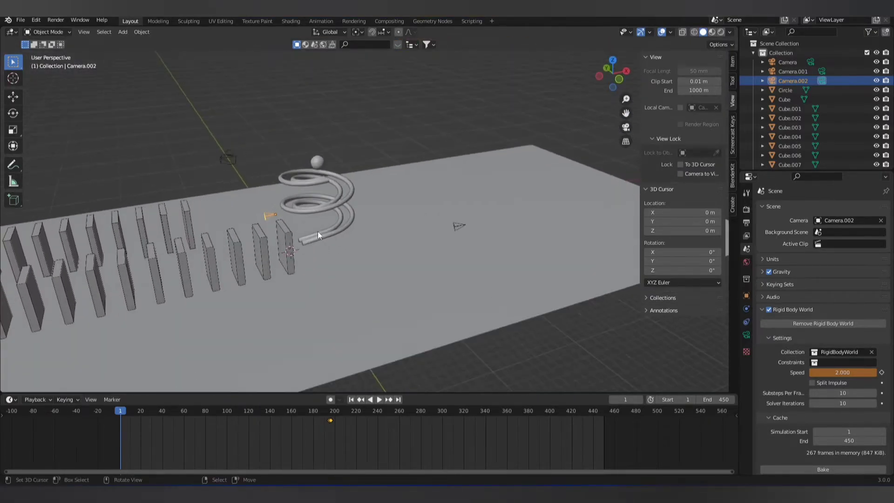
Select Camera, set it as the scene camera, and view through it.
click(227, 162)
middle_drag(231, 187, 324, 205)
click(839, 220)
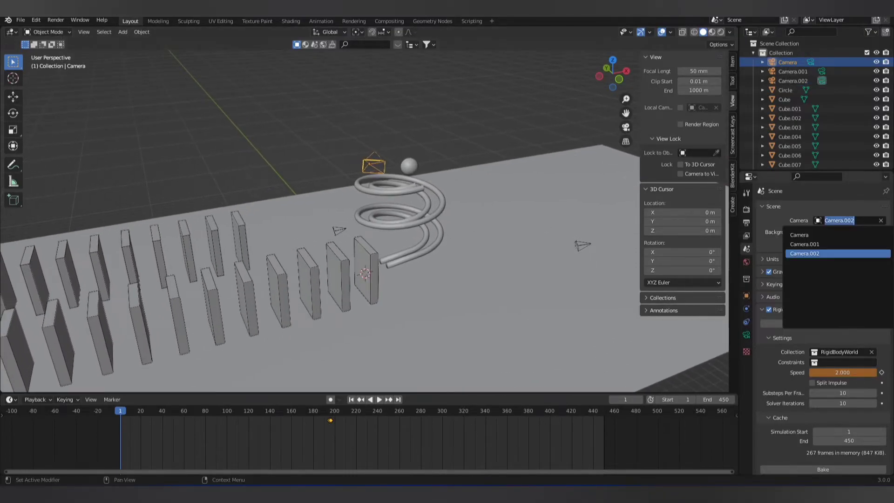
click(805, 253)
middle_drag(441, 122, 439, 159)
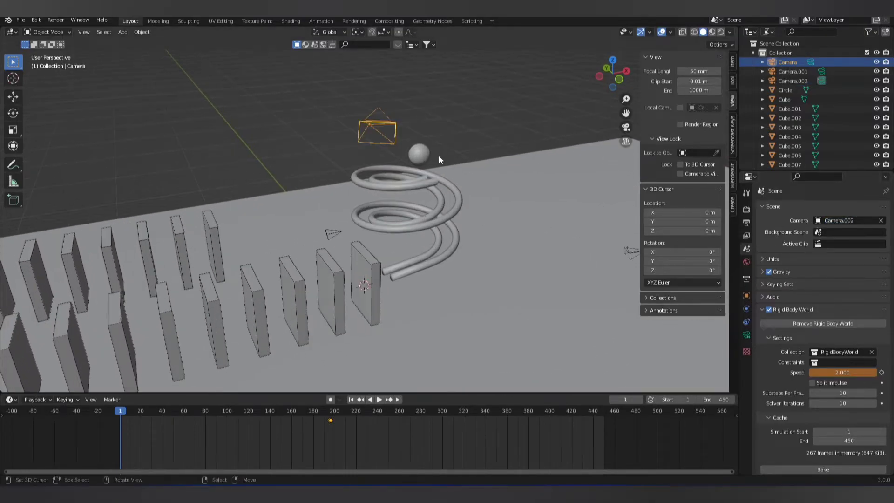
click(838, 220)
click(803, 236)
mouse_move(550, 193)
middle_down()
mouse_move(408, 195)
mouse_move(422, 193)
middle_up()
key(KP_0)
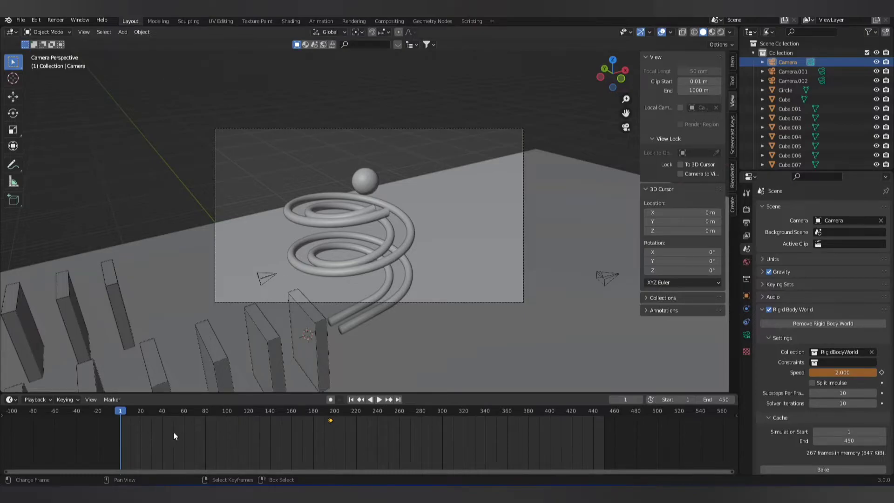
Add a frame 1 marker, bind Camera to it, and move to frame 38.
click(112, 400)
click(132, 387)
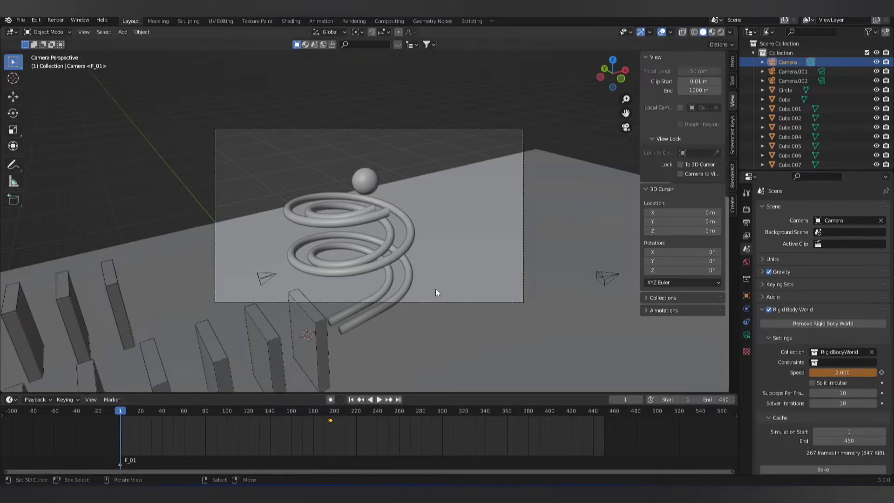
click(114, 404)
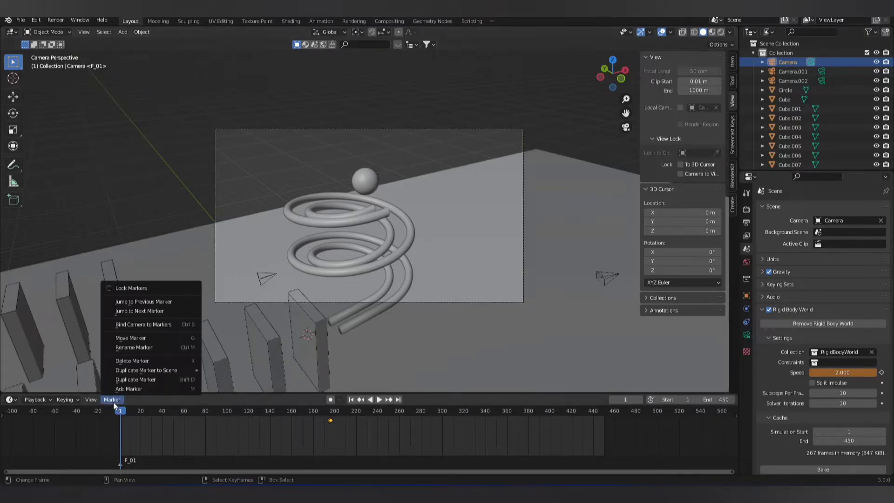
click(137, 324)
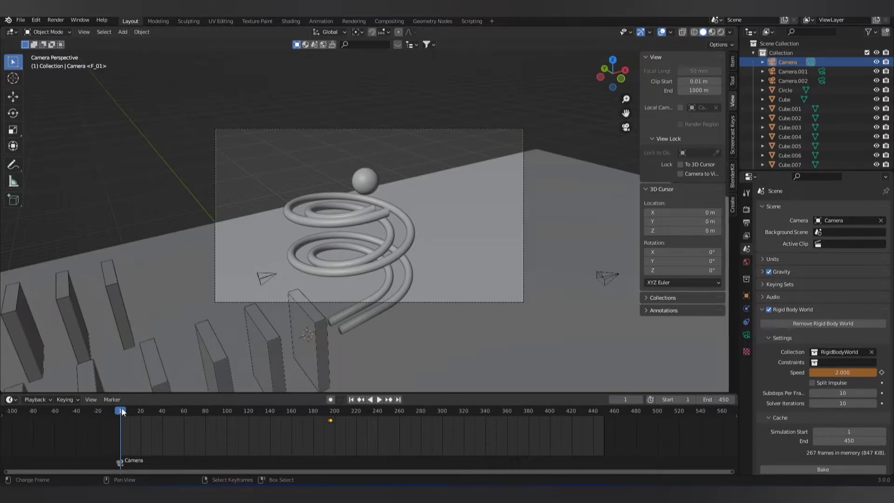
drag(121, 412, 161, 412)
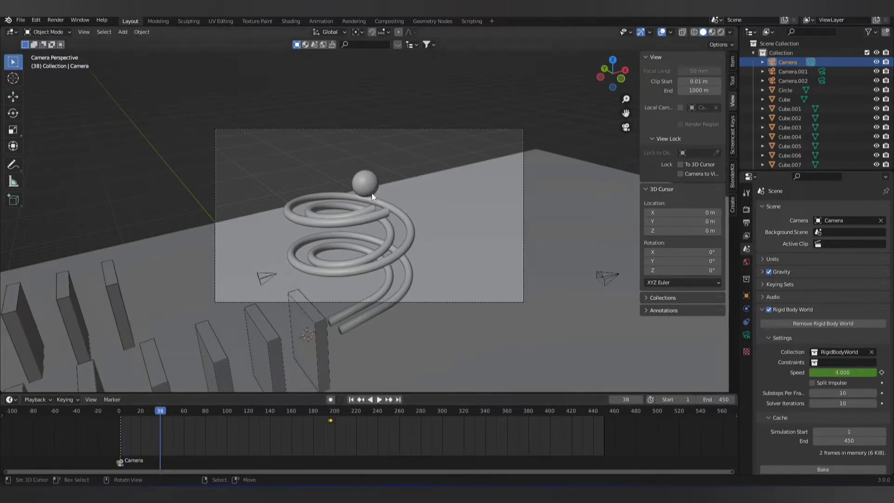
scroll(339, 205, down, 2)
scroll(339, 205, up, 1)
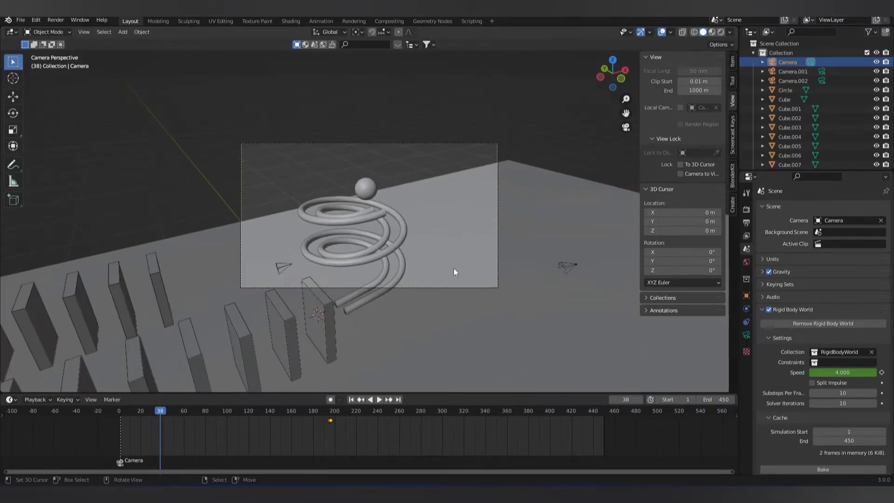
scroll(815, 433, down, 2)
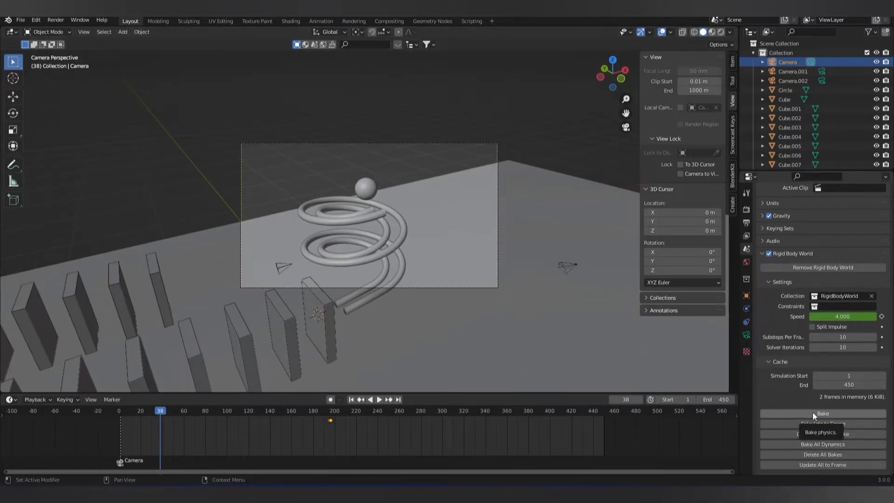
Bake the rigid body cache to 450 frames, then play it to watch the row fall.
click(812, 412)
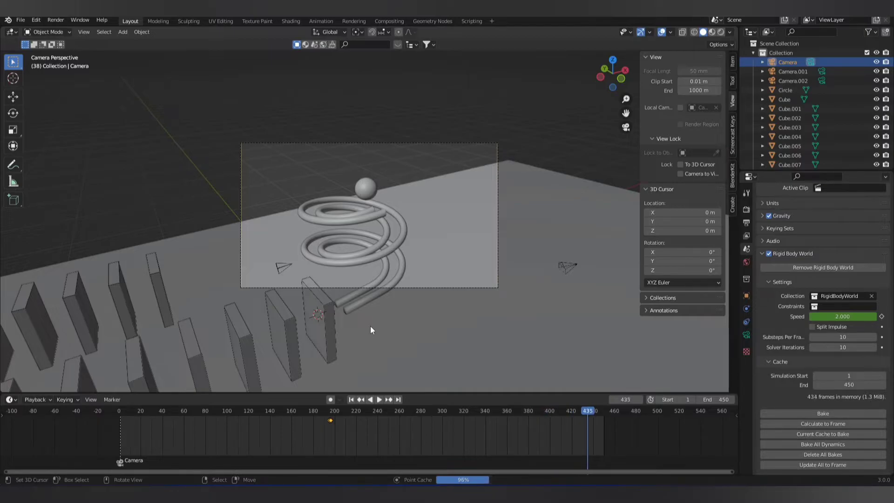
scroll(374, 320, up, 3)
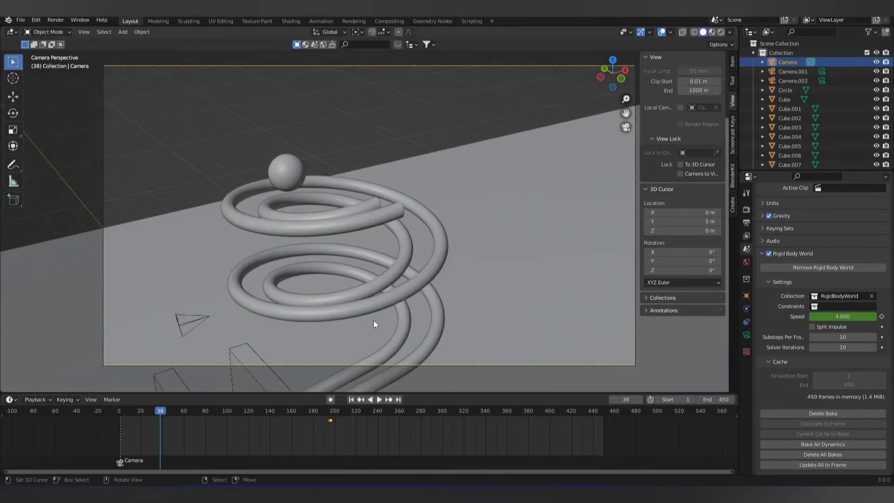
key(space)
scroll(364, 336, down, 3)
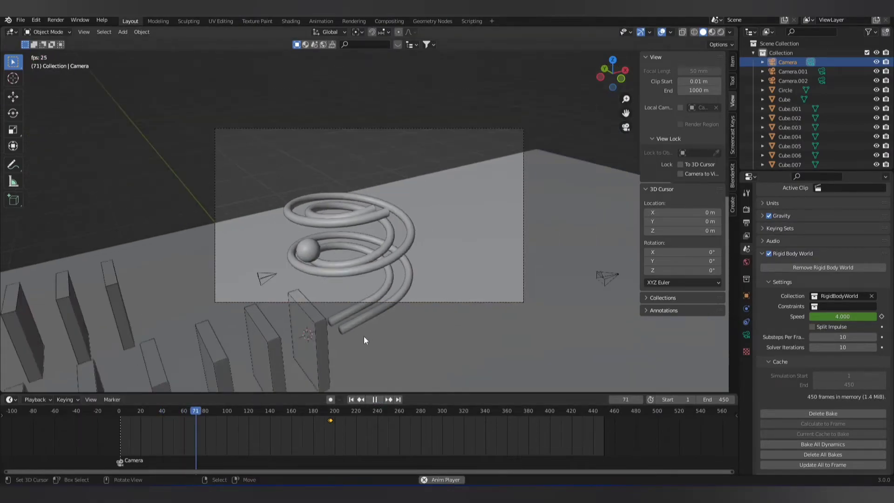
mouse_move(373, 372)
middle_down()
mouse_move(316, 344)
mouse_move(319, 315)
mouse_move(389, 319)
mouse_move(367, 325)
middle_up()
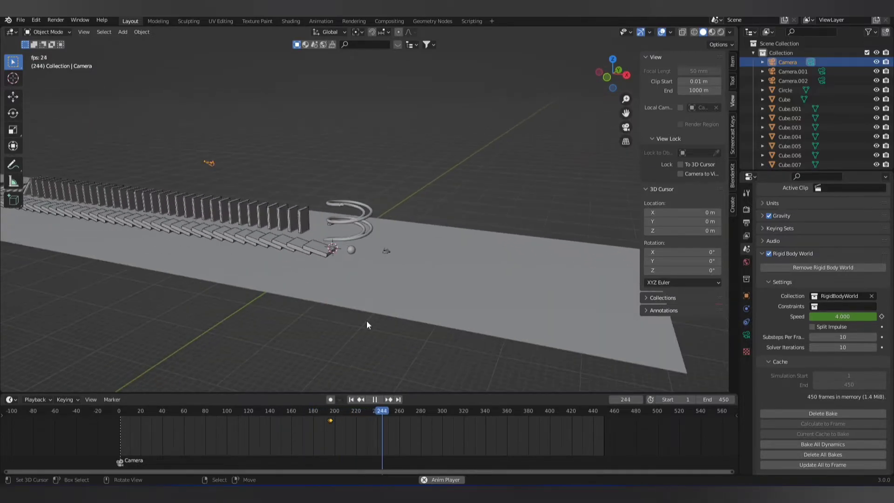
Stop playback and set the animation end frame to 340.
click(370, 400)
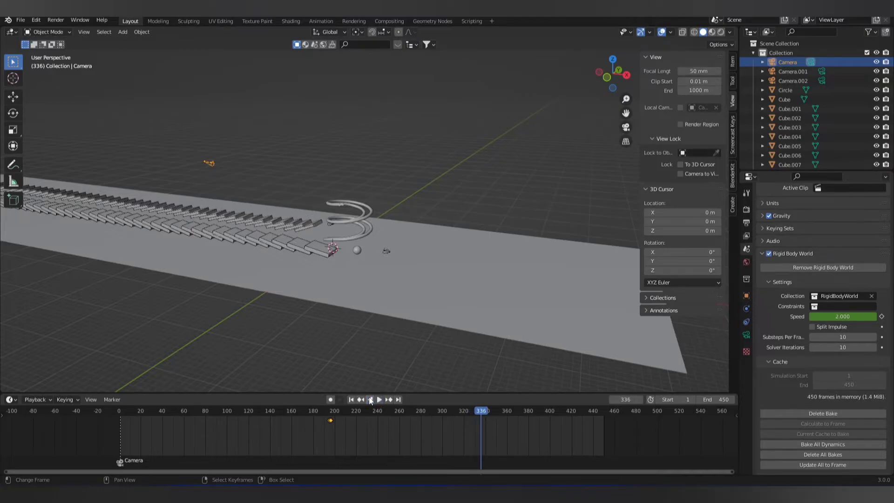
click(715, 398)
text(340)
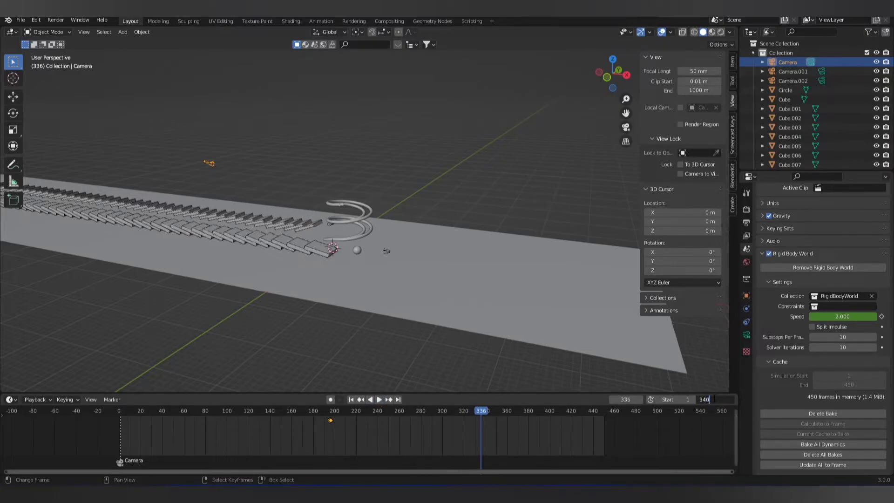
key(Return)
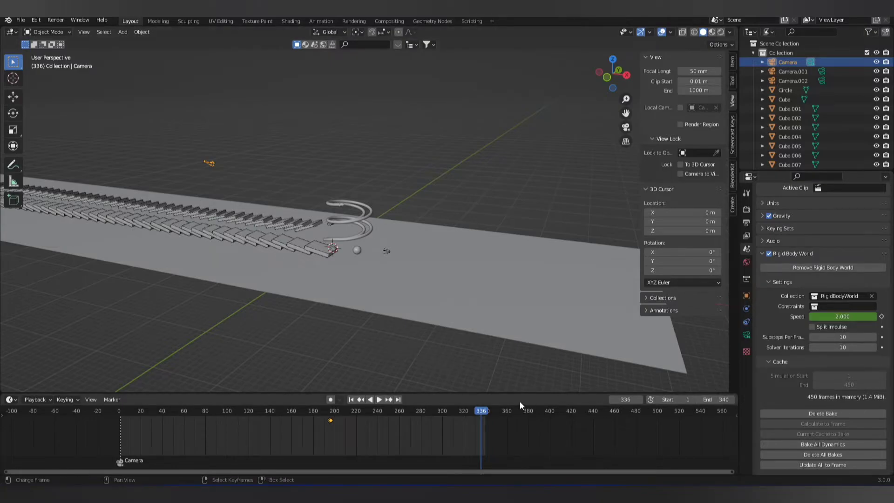
mouse_move(407, 305)
middle_down()
mouse_move(478, 308)
mouse_move(413, 299)
middle_up()
scroll(450, 333, up, 3)
key(KP_0)
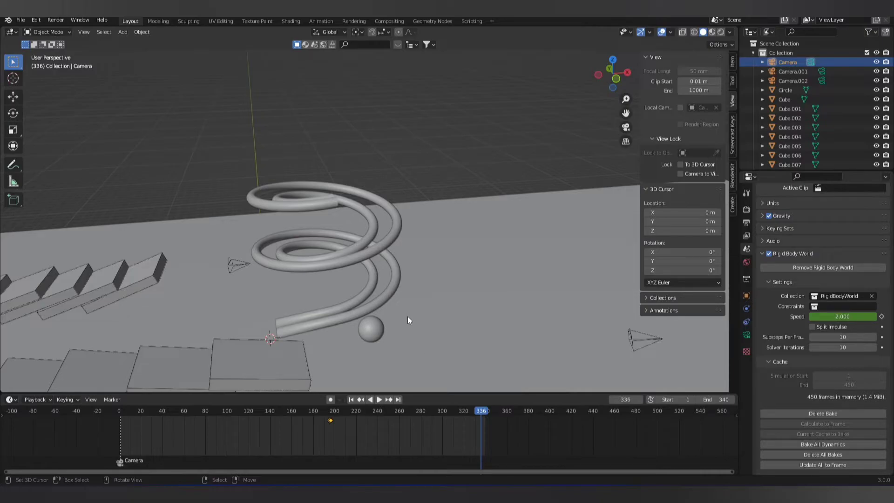
mouse_move(407, 316)
middle_down()
mouse_move(362, 336)
mouse_move(354, 303)
mouse_move(455, 251)
mouse_move(410, 258)
mouse_move(420, 270)
mouse_move(399, 266)
mouse_move(394, 312)
middle_up()
scroll(399, 266, down, 3)
View through Camera.001, play to frame 105, and add a marker there.
click(439, 285)
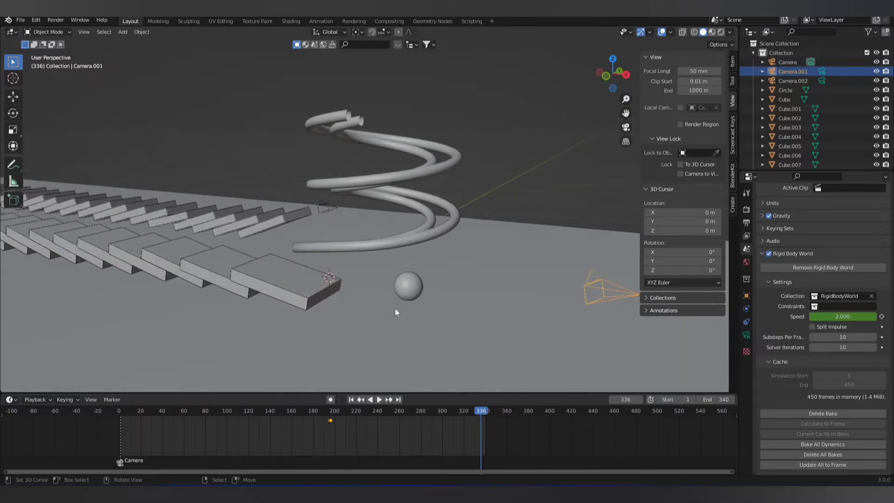
key(ctrl+KP_0)
scroll(371, 303, up, 2)
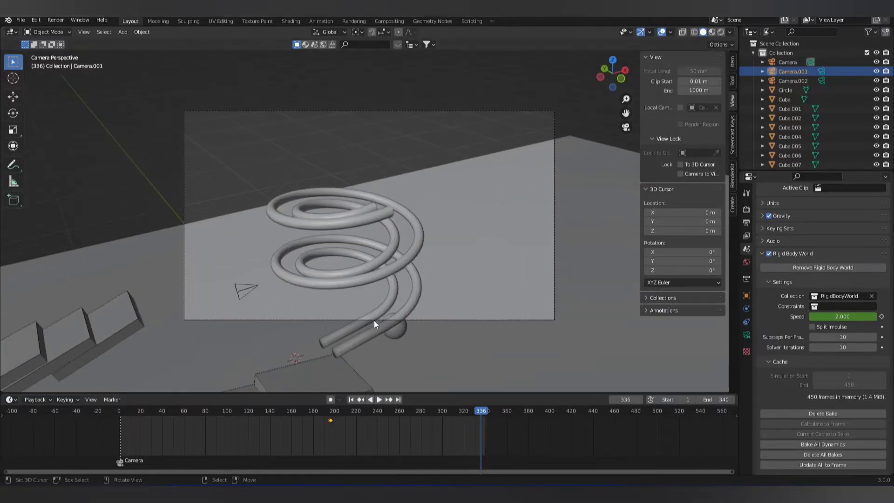
click(378, 399)
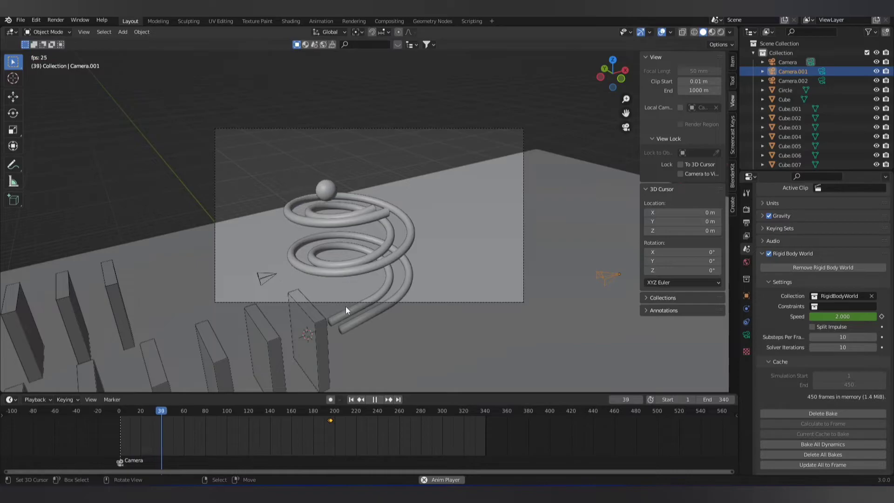
shift+middle_drag(346, 307, 347, 285)
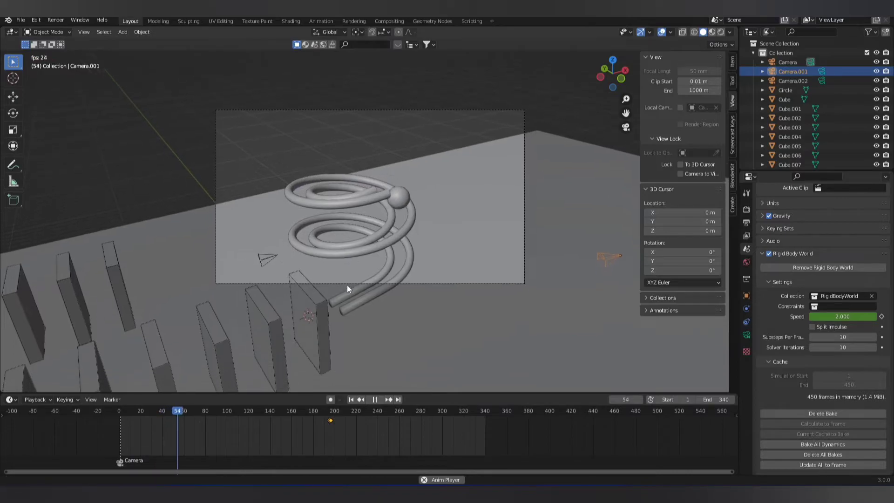
click(375, 401)
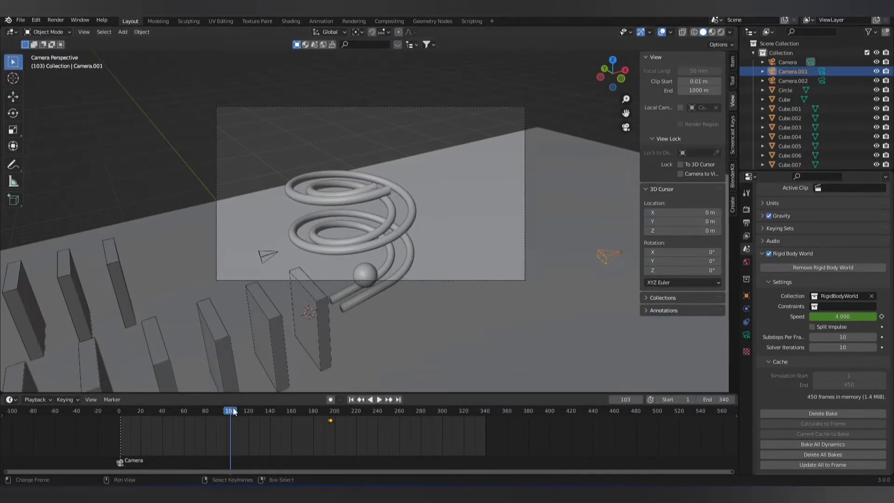
key(space)
key(space)
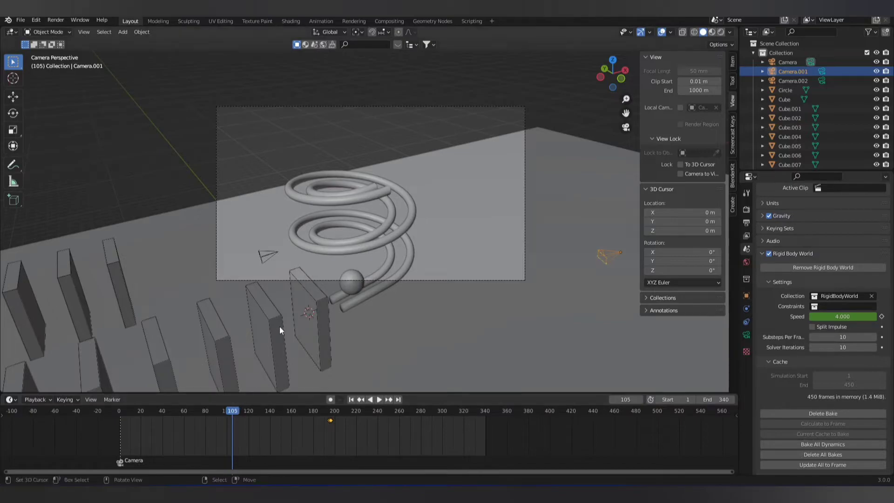
scroll(350, 319, up, 1)
scroll(342, 304, up, 1)
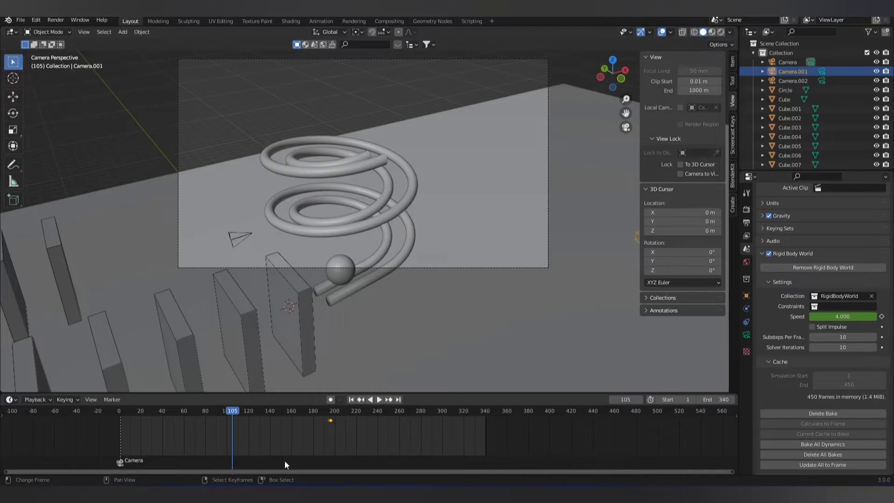
key(m)
Re-angle Camera.001 with Lock Camera to View and bind it to the frame 105 marker.
mouse_move(391, 293)
middle_down()
mouse_move(273, 276)
mouse_move(312, 284)
middle_up()
key(ctrl)
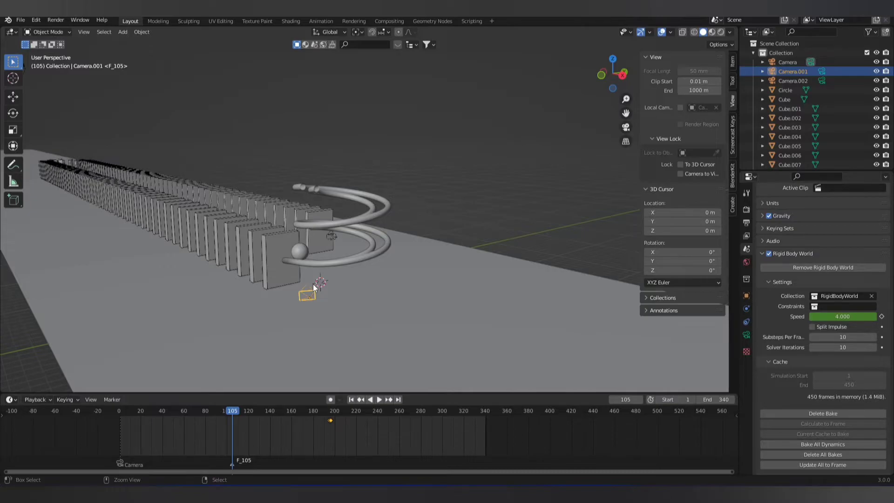
key(ctrl+KP_0)
scroll(368, 200, up, 2)
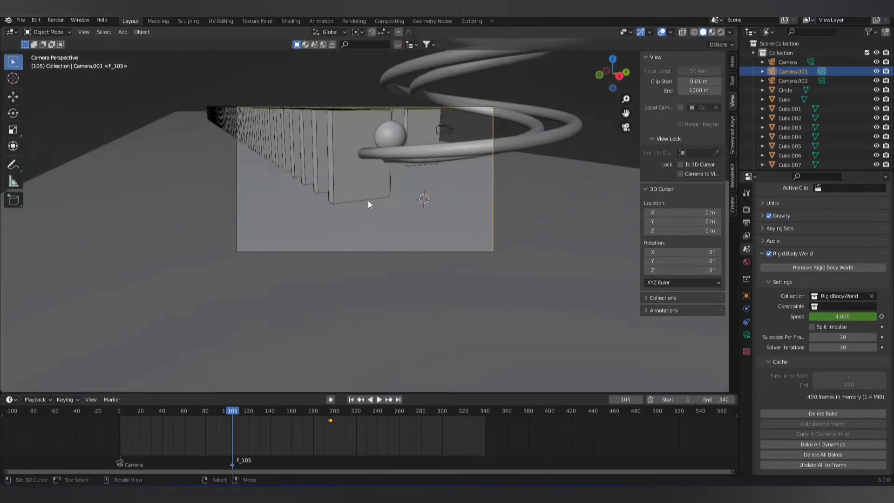
scroll(354, 179, up, 2)
click(680, 174)
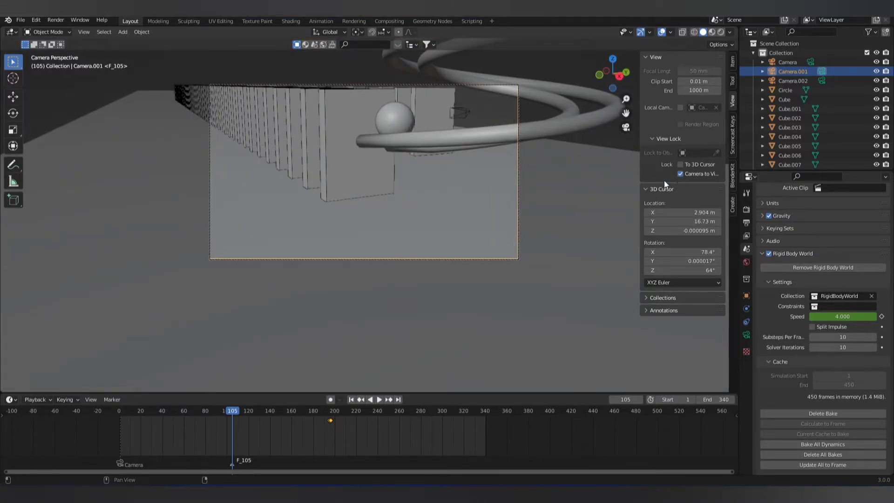
mouse_move(348, 198)
middle_down()
mouse_move(370, 223)
mouse_move(382, 222)
mouse_move(359, 210)
mouse_move(371, 214)
middle_up()
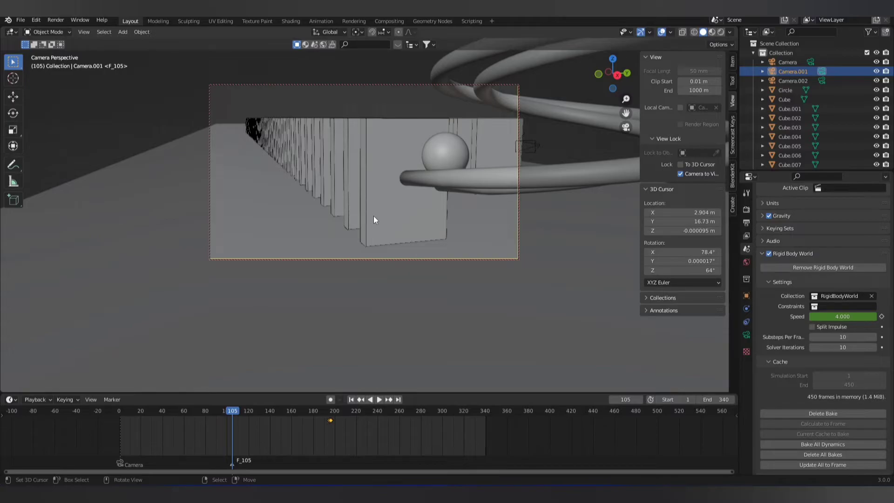
key(ctrl)
key(b)
key(Escape)
key(ctrl)
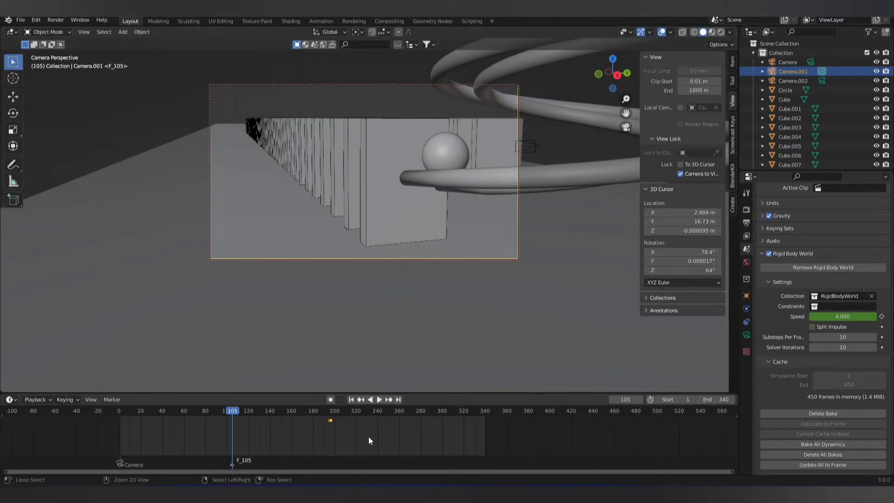
key(ctrl+b)
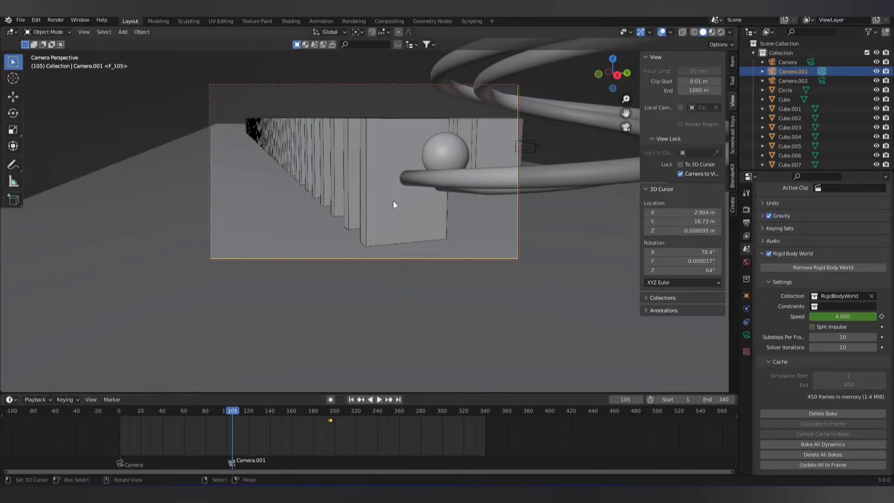
mouse_move(410, 241)
middle_down()
mouse_move(395, 234)
mouse_move(478, 196)
mouse_move(427, 200)
middle_up()
click(688, 173)
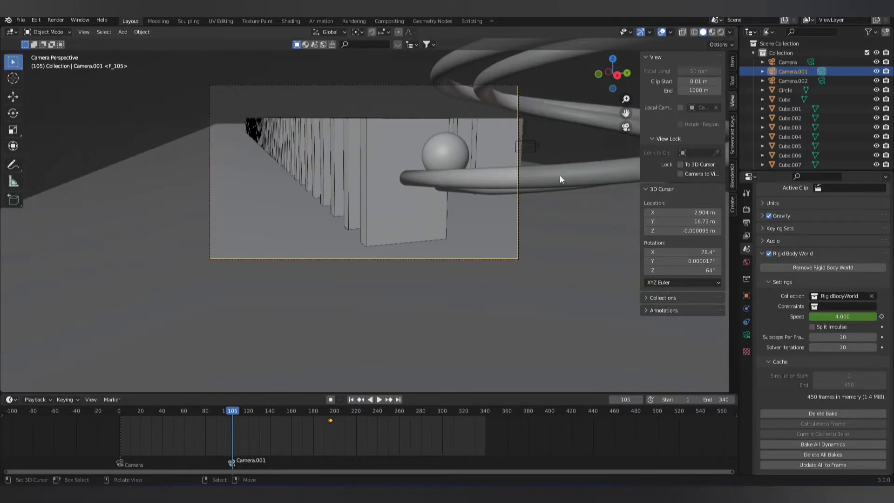
Replay the simulation to about frame 109, then scrub to frame 112.
mouse_move(559, 176)
middle_down()
mouse_move(440, 191)
mouse_move(473, 209)
mouse_move(367, 226)
mouse_move(447, 242)
mouse_move(428, 236)
middle_up()
scroll(439, 241, up, 2)
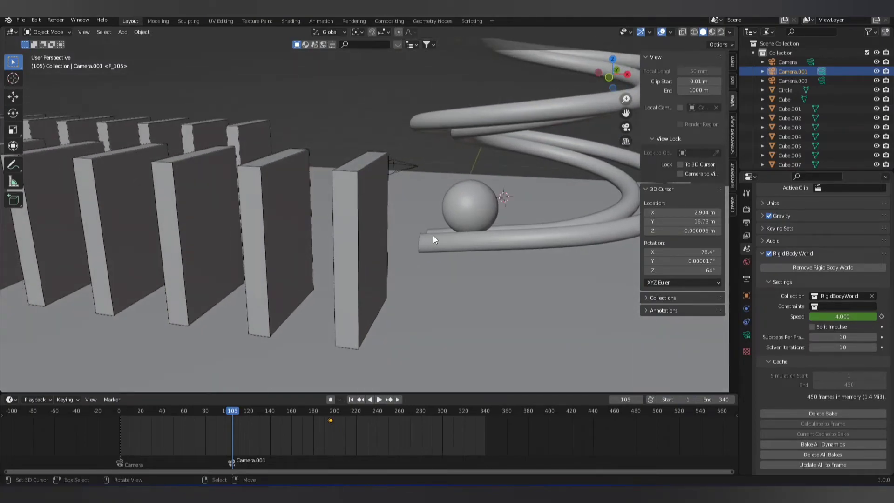
scroll(369, 296, down, 5)
mouse_move(332, 284)
middle_down()
mouse_move(525, 330)
mouse_move(349, 300)
mouse_move(611, 299)
mouse_move(415, 275)
mouse_move(440, 256)
mouse_move(411, 260)
mouse_move(391, 286)
middle_up()
key(space)
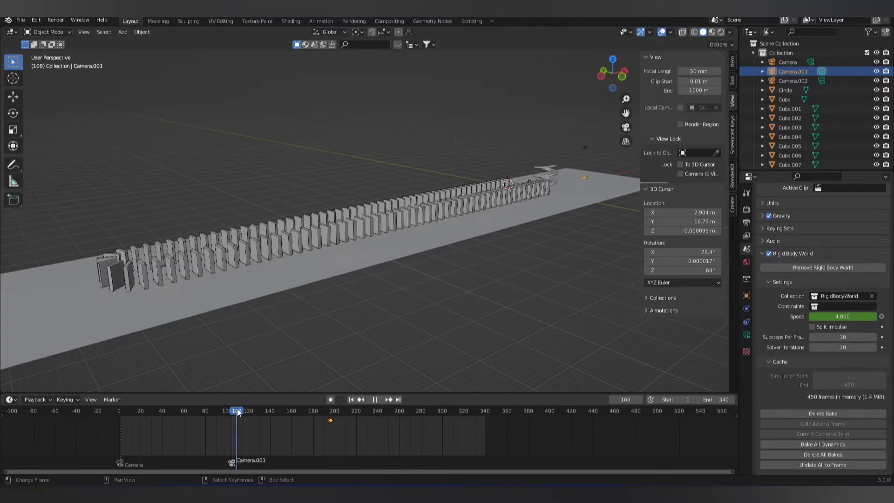
key(space)
mouse_move(289, 365)
middle_down()
mouse_move(501, 225)
mouse_move(269, 261)
mouse_move(437, 250)
mouse_move(330, 284)
middle_up()
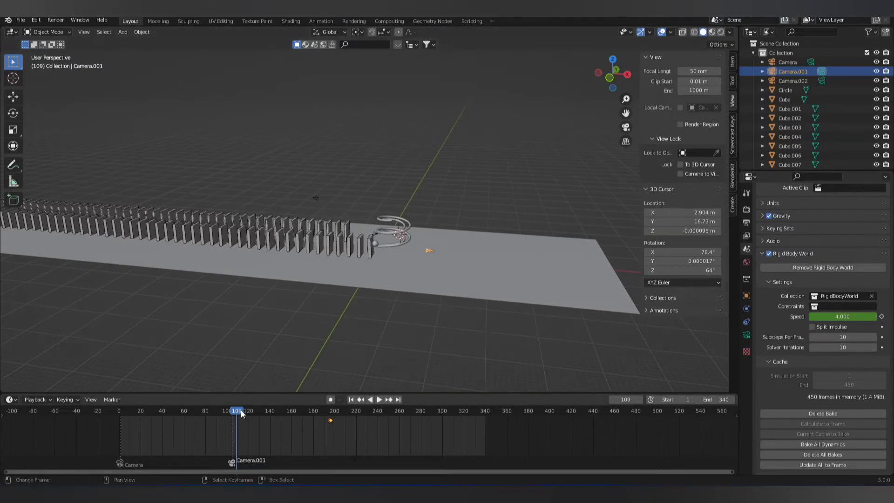
key(shift+ctrl+space)
drag(237, 412, 242, 413)
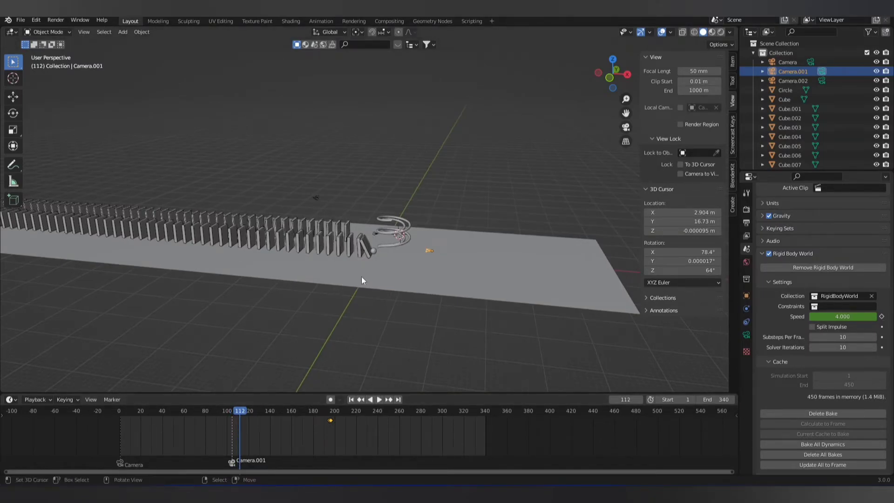
scroll(361, 277, up, 3)
scroll(380, 271, up, 2)
scroll(372, 286, up, 2)
scroll(353, 316, up, 2)
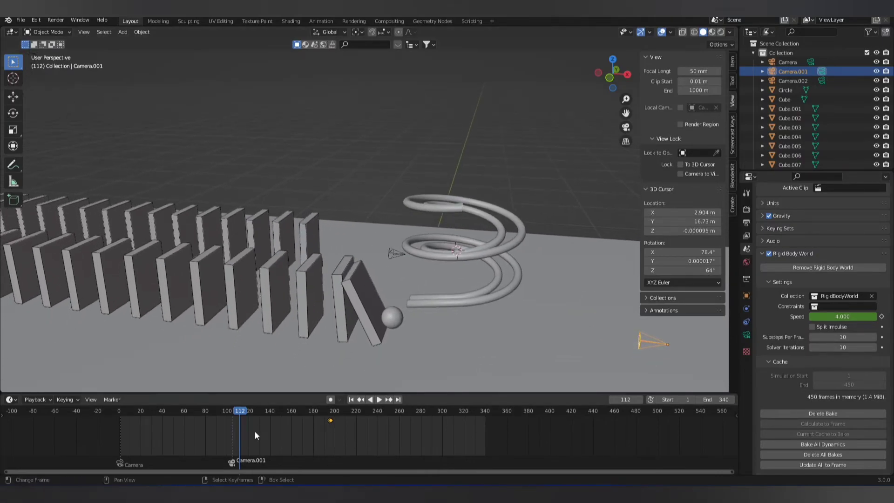
Insert a location keyframe on Camera.001 at frame 112.
key(space)
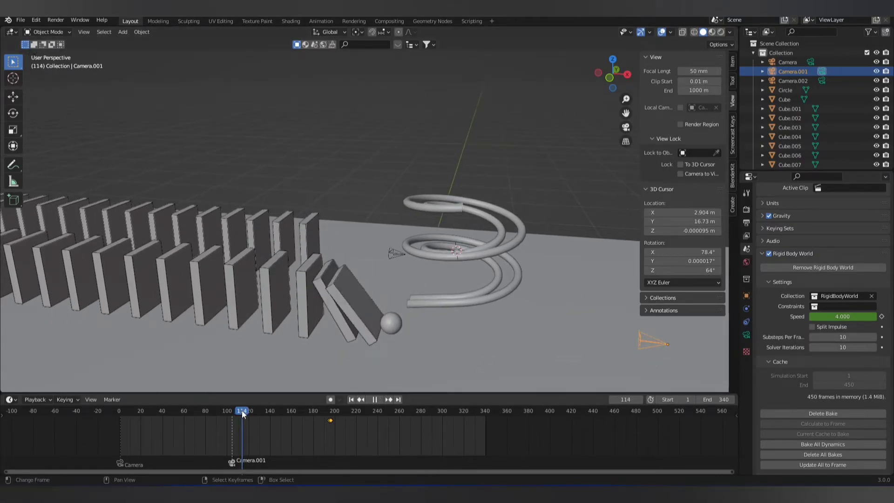
key(Escape)
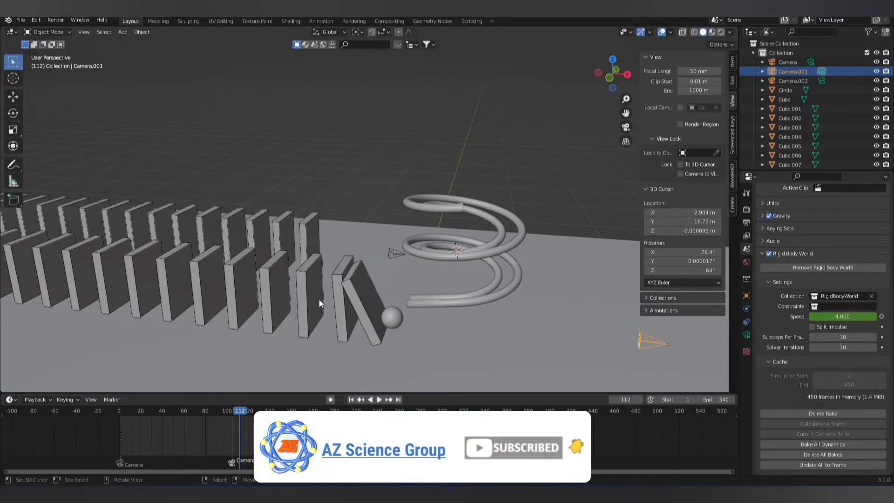
key(i)
click(288, 299)
middle_drag(335, 329, 318, 333)
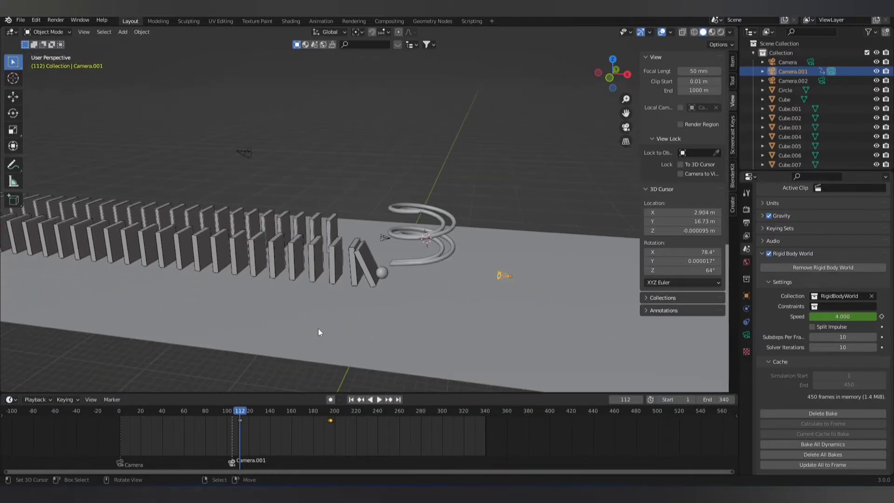
mouse_move(521, 315)
middle_down()
mouse_move(510, 266)
mouse_move(365, 281)
mouse_move(563, 272)
middle_up()
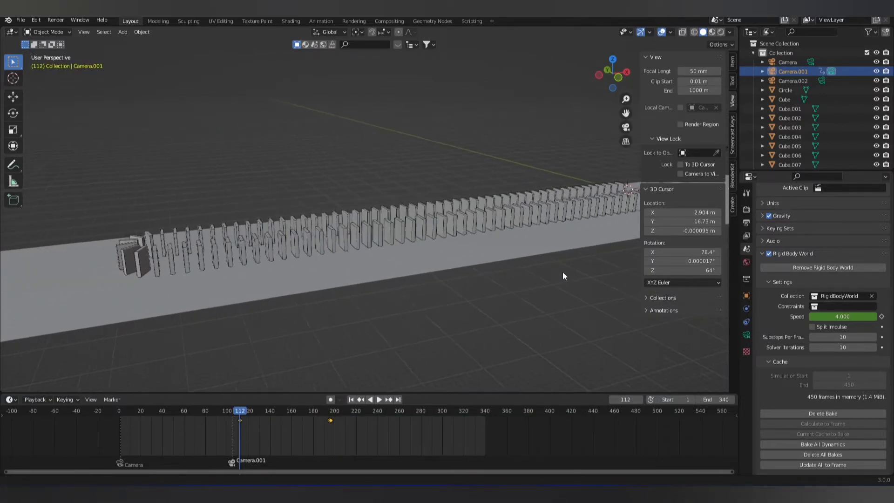
Play the simulation to frame 189, then step forward to frame 190.
click(378, 399)
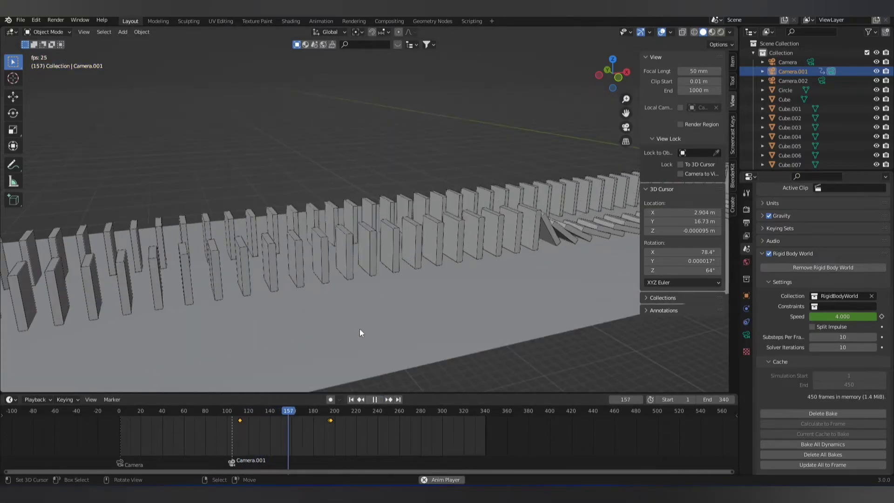
click(374, 399)
scroll(305, 355, down, 3)
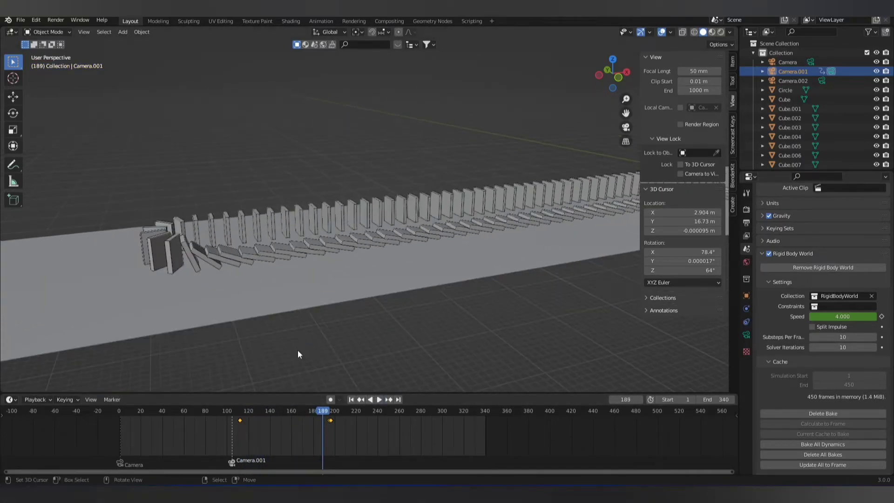
scroll(297, 354, up, 3)
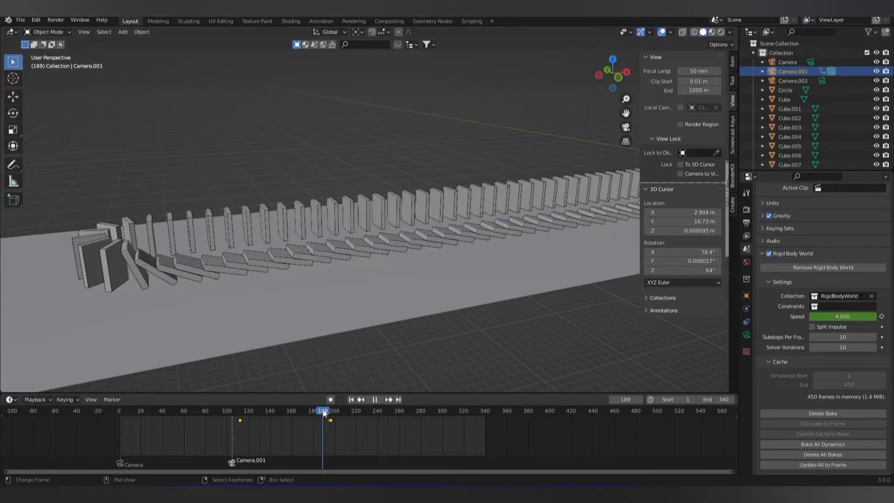
mouse_move(349, 328)
middle_down()
mouse_move(393, 312)
mouse_move(302, 329)
middle_up()
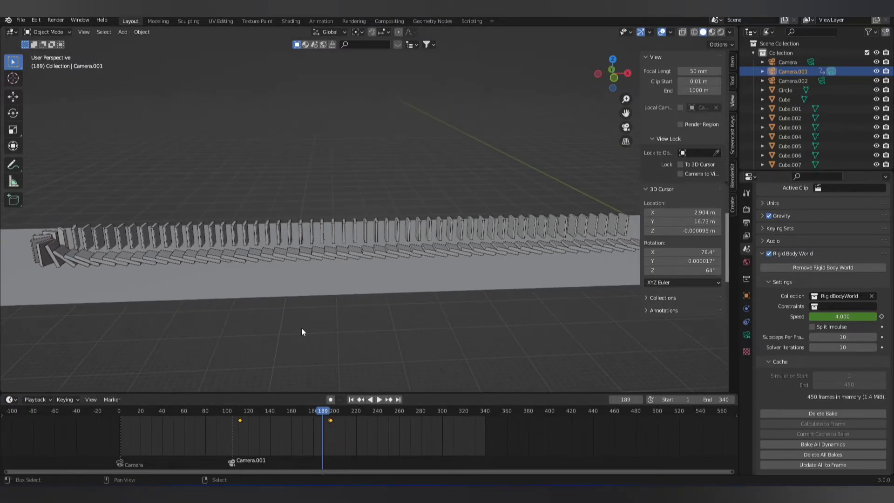
click(747, 208)
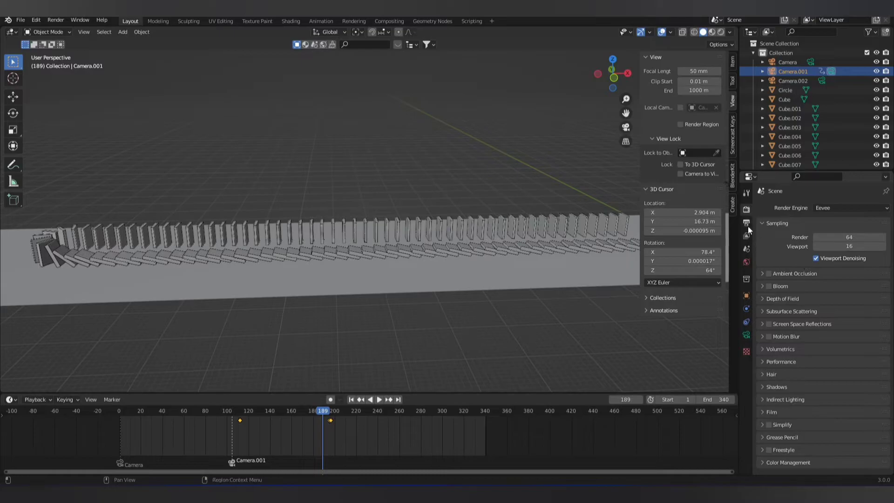
key(Right)
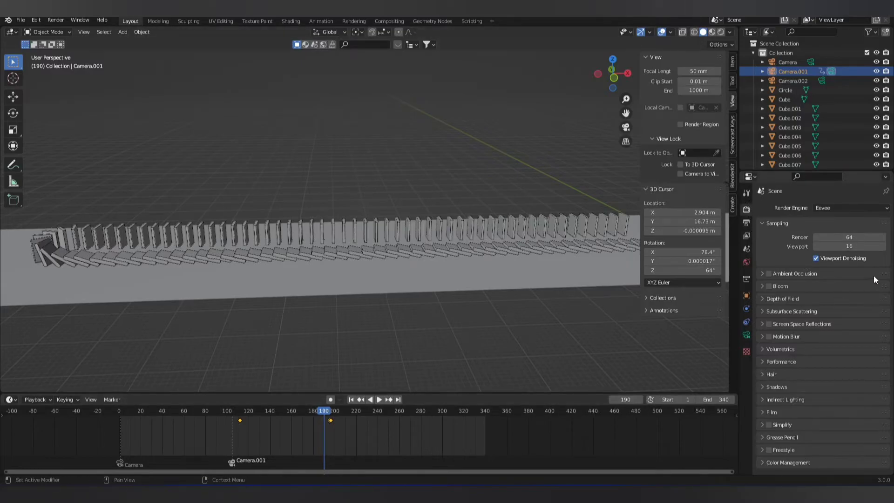
Slide Camera.001's Location X to about -114.74 m and check its view.
click(746, 294)
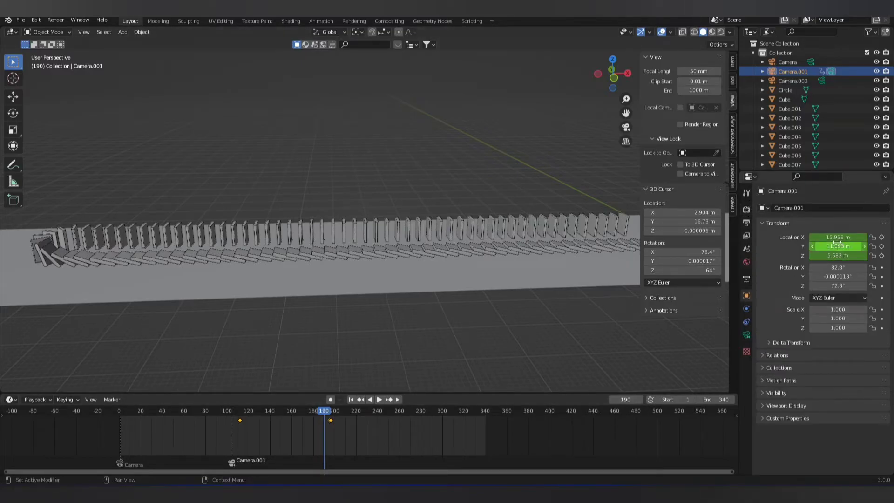
shift+middle_drag(574, 315, 503, 339)
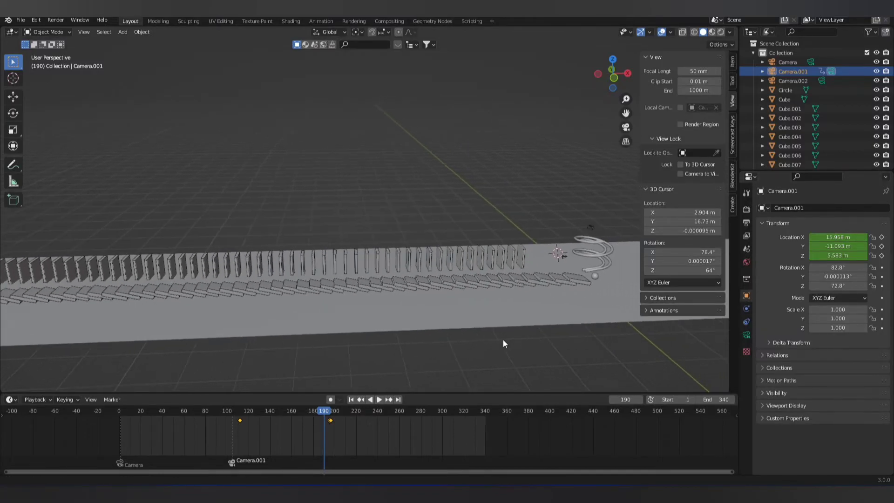
mouse_move(839, 237)
mouse_down()
mouse_move(810, 237)
mouse_move(828, 237)
mouse_up()
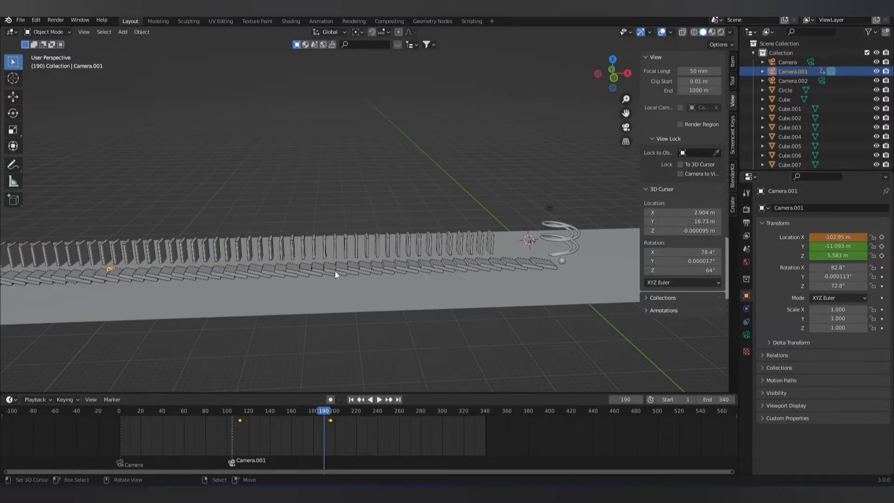
key(KP_0)
scroll(337, 273, up, 2)
scroll(344, 275, up, 1)
mouse_move(835, 237)
mouse_down()
mouse_move(828, 237)
mouse_move(850, 239)
mouse_up()
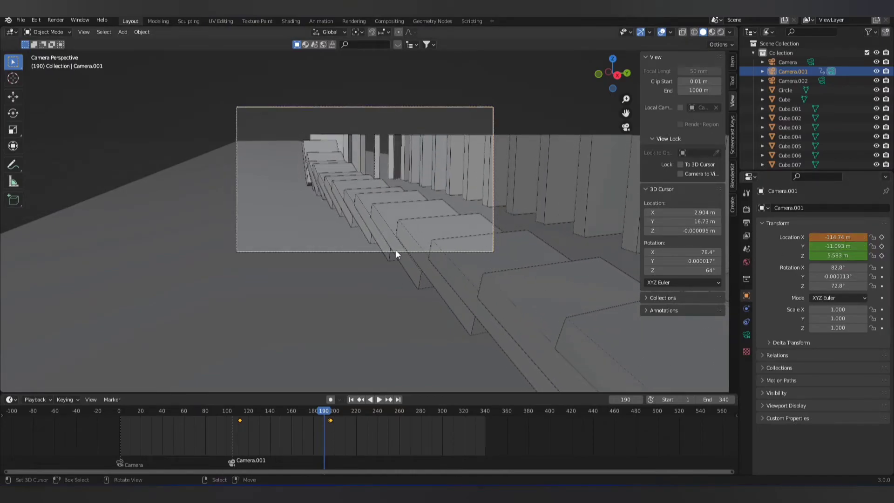
Keyframe Camera.001's location at frame 190.
key(i)
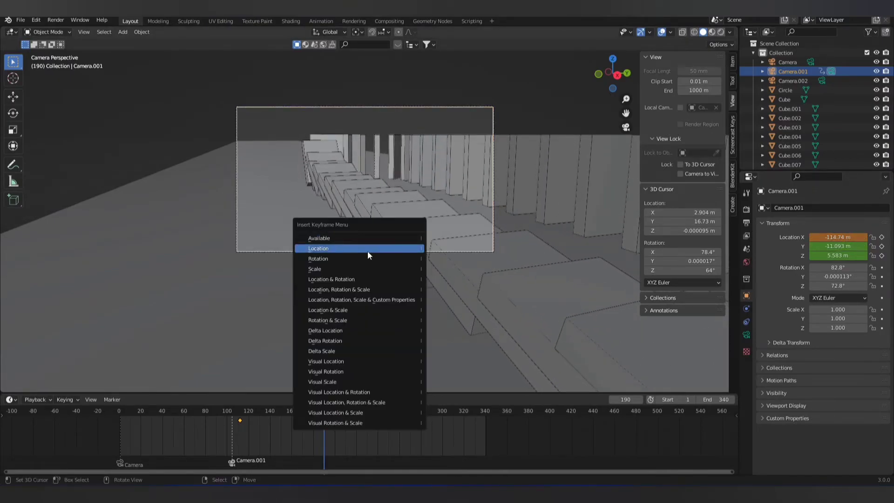
click(379, 249)
scroll(367, 280, down, 1)
middle_drag(367, 280, 384, 294)
scroll(384, 294, down, 3)
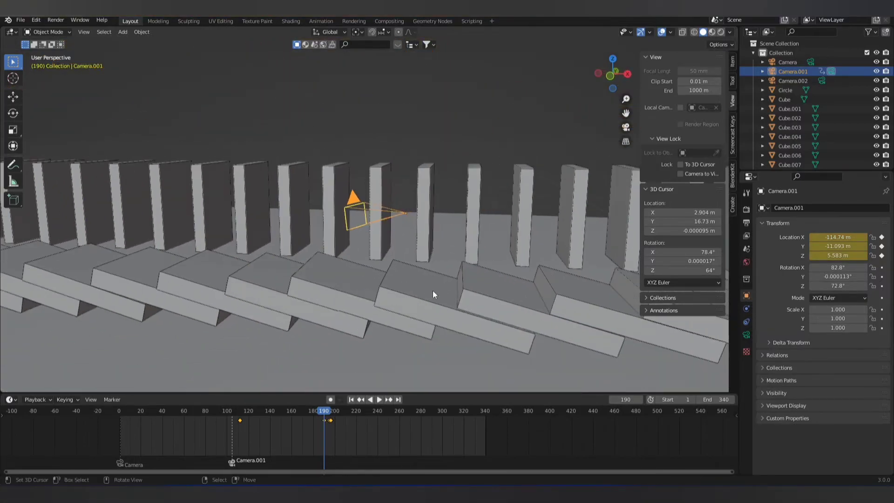
scroll(433, 291, down, 3)
scroll(407, 275, down, 2)
scroll(408, 284, down, 2)
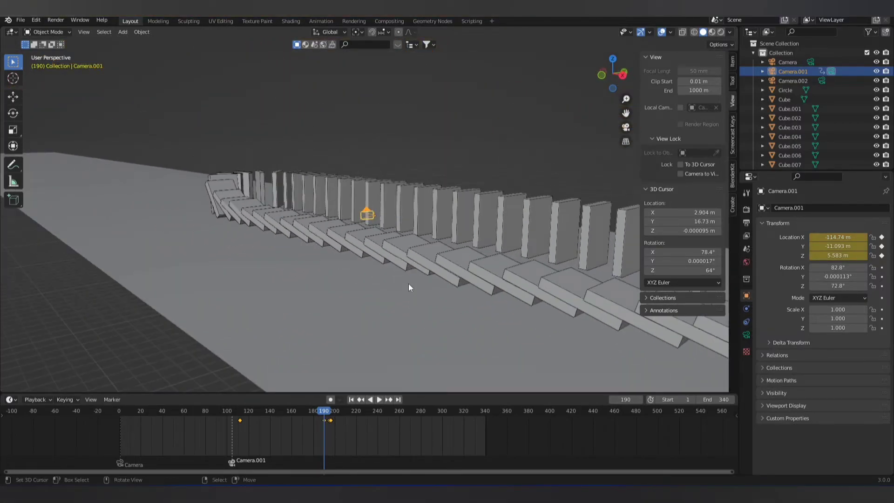
Move the playhead to frame 198 and add a timeline marker there.
key(space)
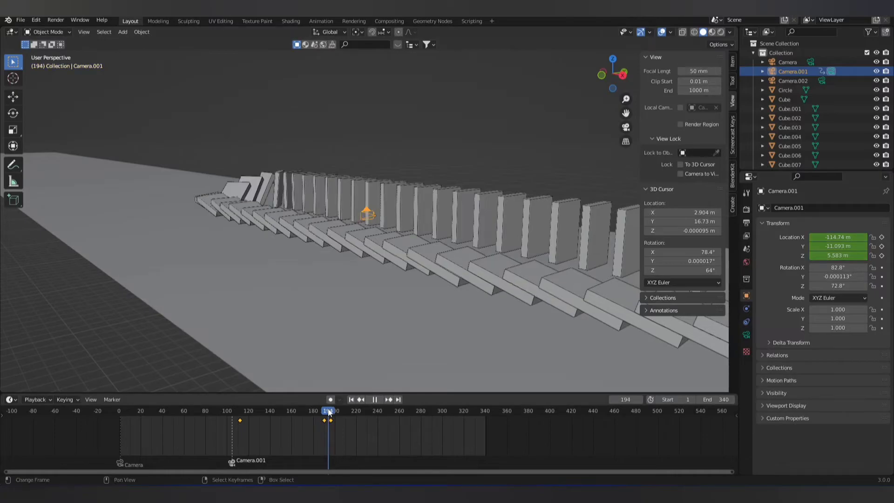
drag(329, 412, 332, 412)
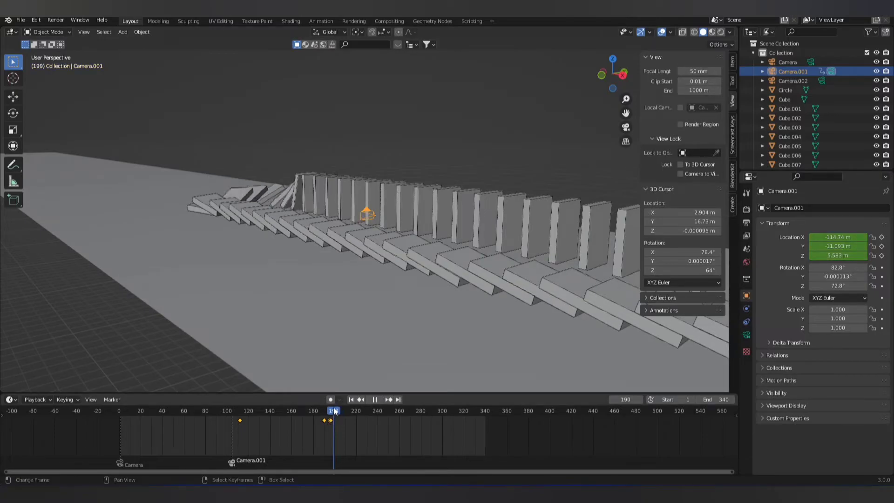
key(space)
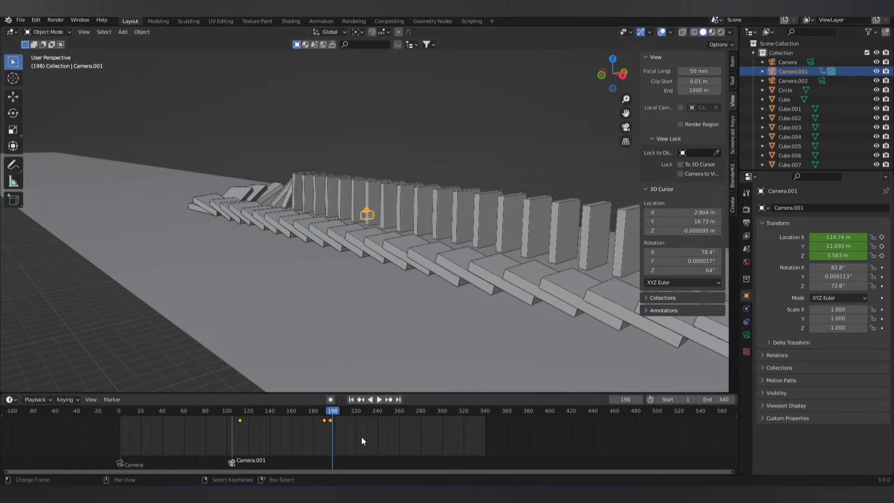
key(m)
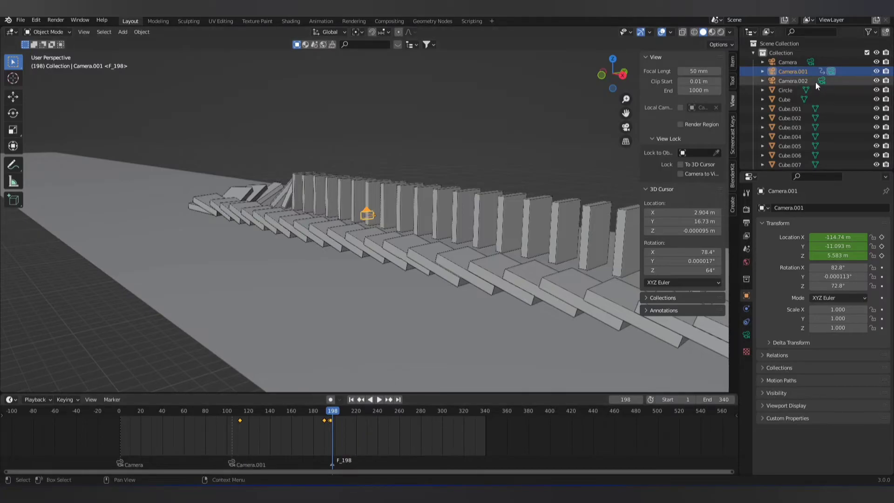
Bind Camera.002 to the timeline marker at frame 198.
click(815, 81)
key(ctrl+alt+v)
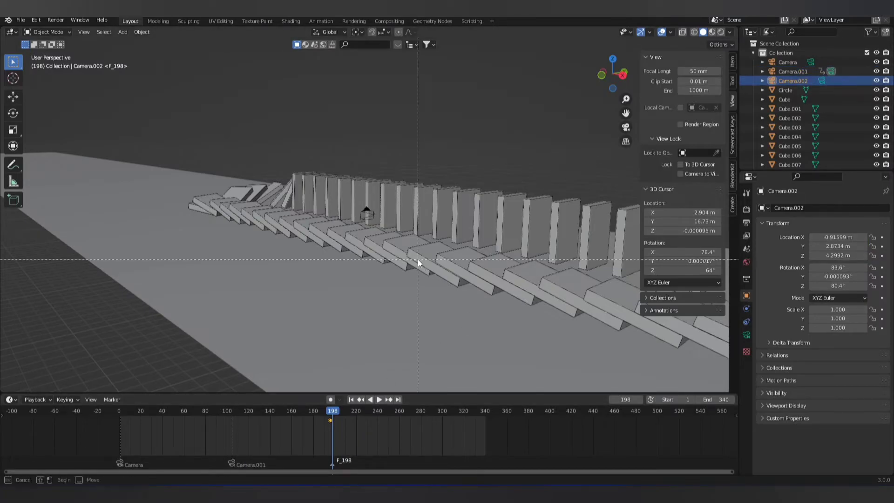
key(Escape)
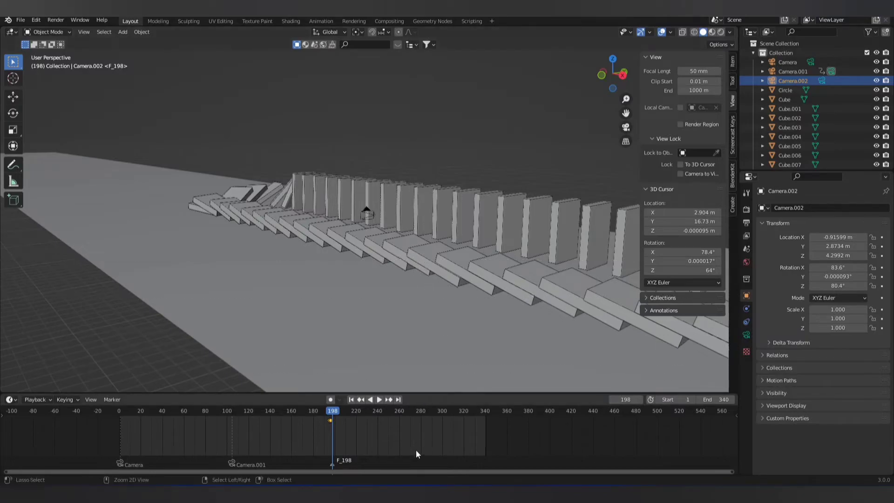
key(ctrl+b)
View through the active camera and scrub back to frame 111 to check the ball and spiral.
mouse_move(420, 321)
middle_down()
mouse_move(404, 313)
mouse_move(413, 302)
middle_up()
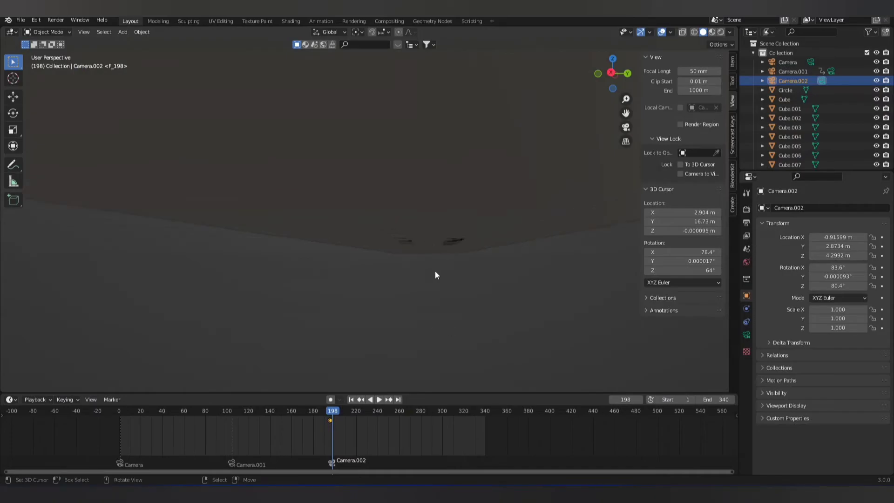
scroll(435, 271, up, 3)
key(KP_0)
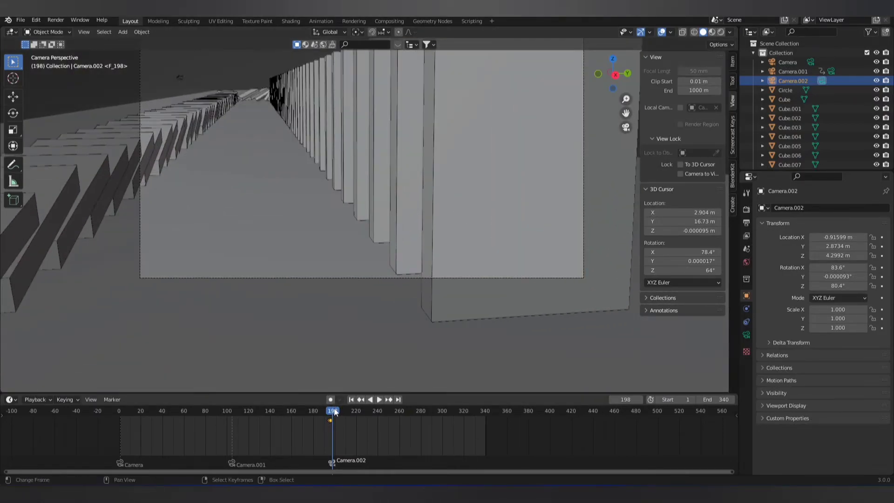
mouse_move(334, 412)
mouse_down()
mouse_move(472, 417)
mouse_move(240, 391)
mouse_up()
scroll(342, 223, down, 5)
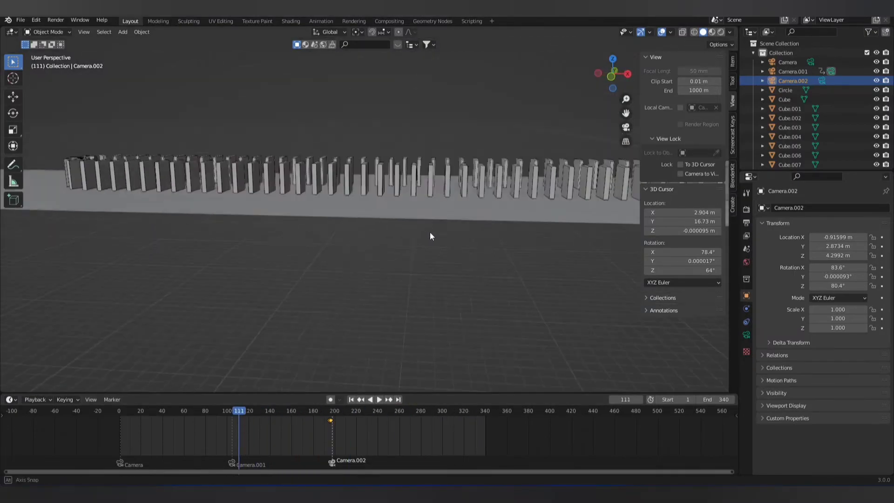
mouse_move(430, 231)
middle_down()
mouse_move(412, 243)
mouse_move(441, 245)
middle_up()
scroll(296, 237, up, 3)
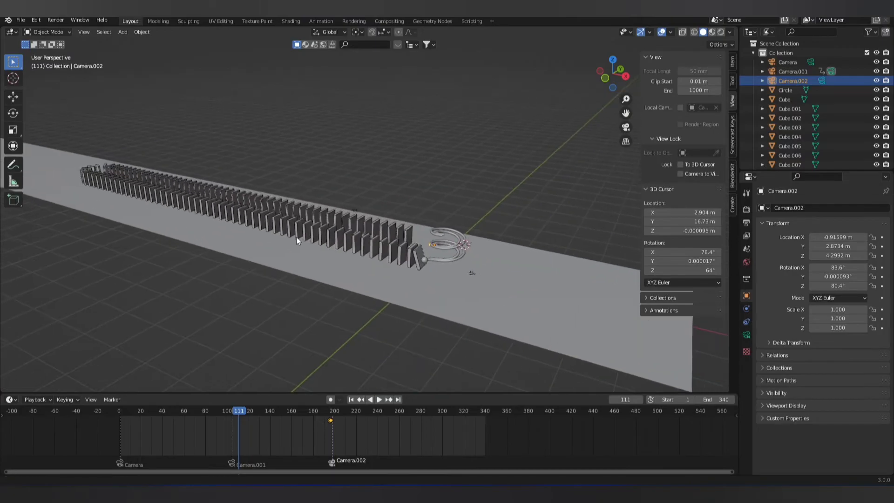
scroll(392, 272, up, 2)
scroll(392, 272, up, 2)
mouse_move(387, 264)
middle_down()
mouse_move(375, 253)
mouse_move(392, 256)
middle_up()
scroll(399, 271, up, 2)
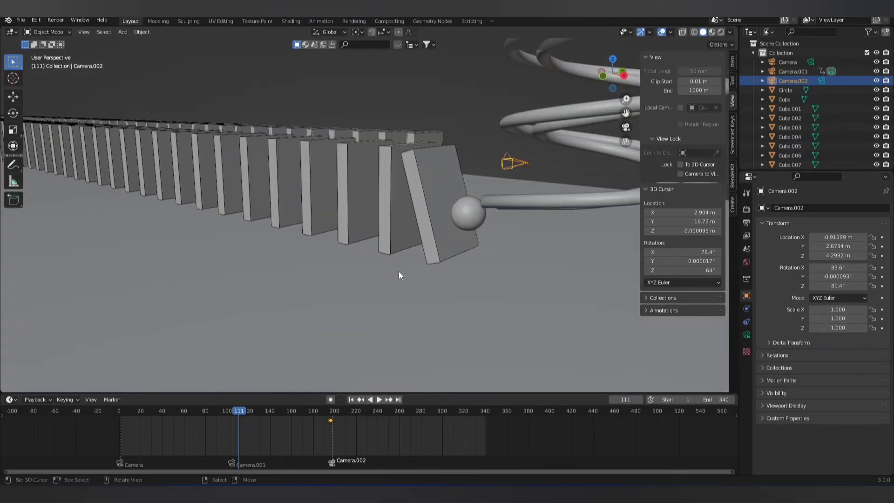
scroll(403, 261, down, 4)
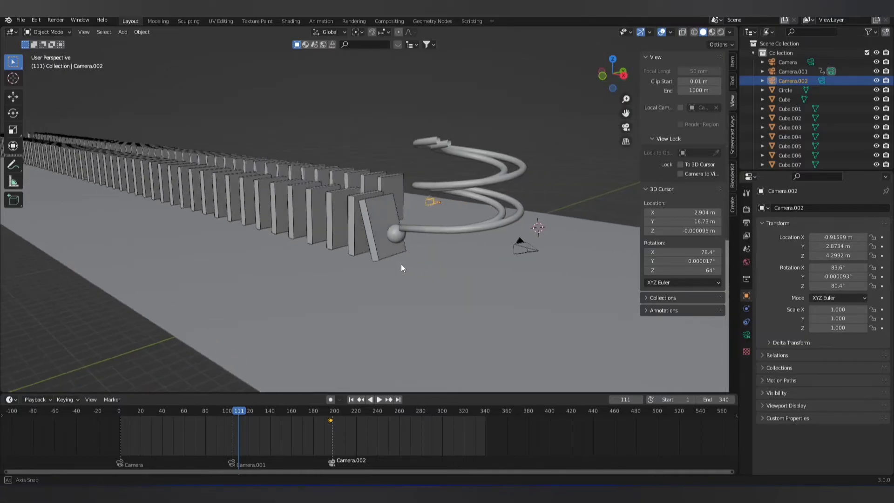
scroll(401, 264, up, 3)
scroll(399, 265, up, 2)
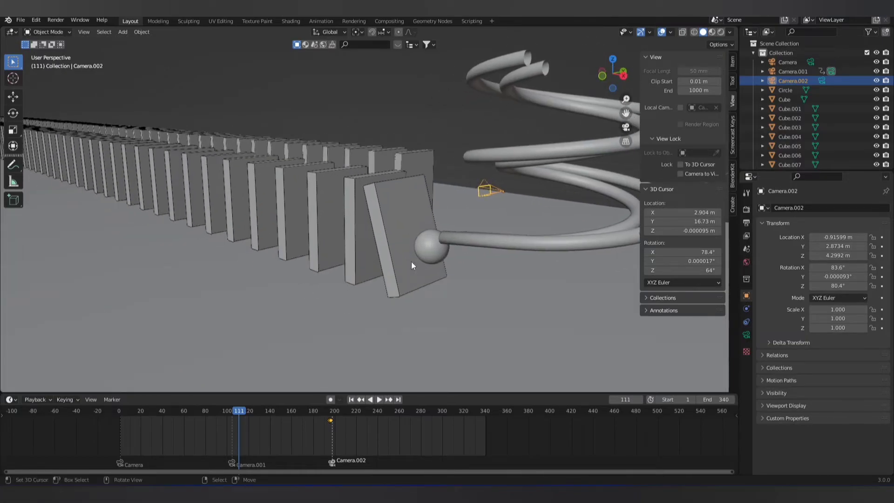
scroll(482, 340, down, 3)
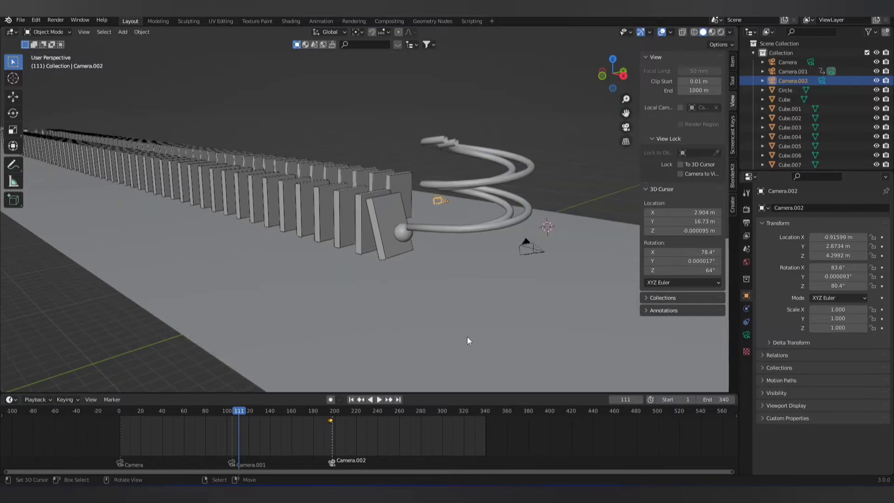
scroll(472, 339, up, 1)
scroll(470, 342, up, 1)
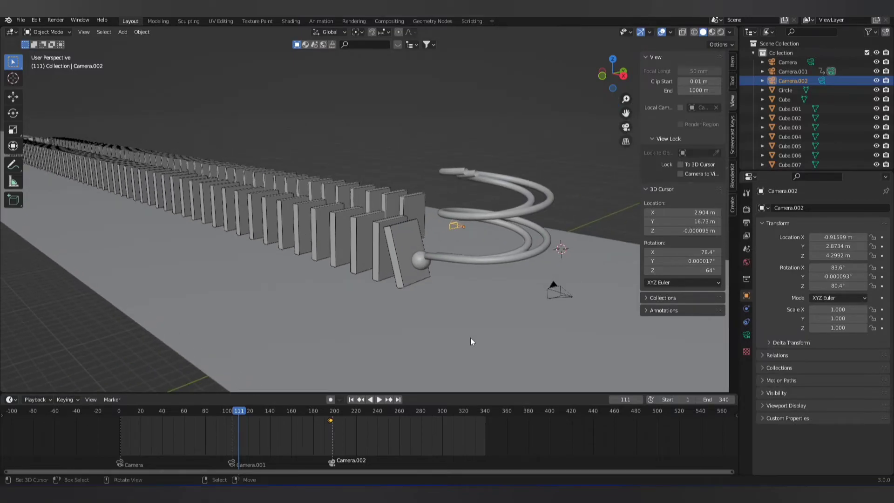
scroll(460, 332, up, 2)
scroll(494, 348, up, 1)
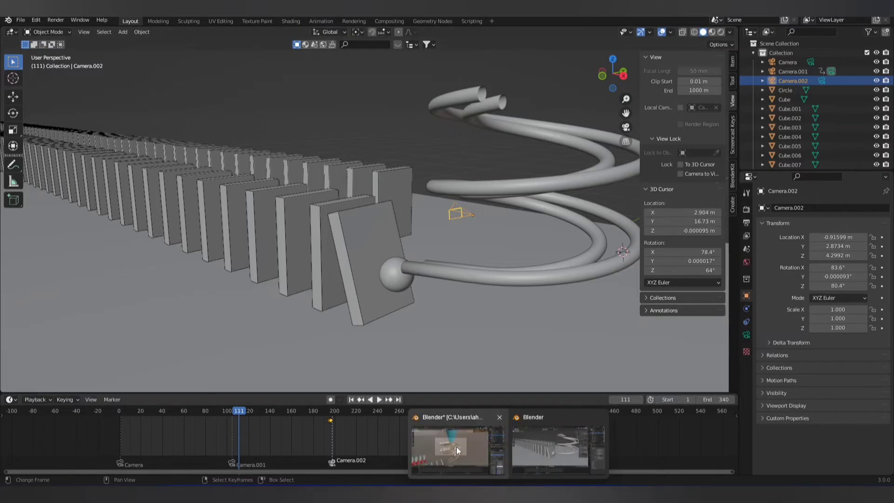
In the textured scene's Shading workspace, inspect the spiral tube and marble floor materials.
click(457, 446)
mouse_move(402, 238)
middle_down()
mouse_move(425, 282)
mouse_move(317, 275)
mouse_move(415, 285)
mouse_move(451, 16)
middle_up()
click(290, 20)
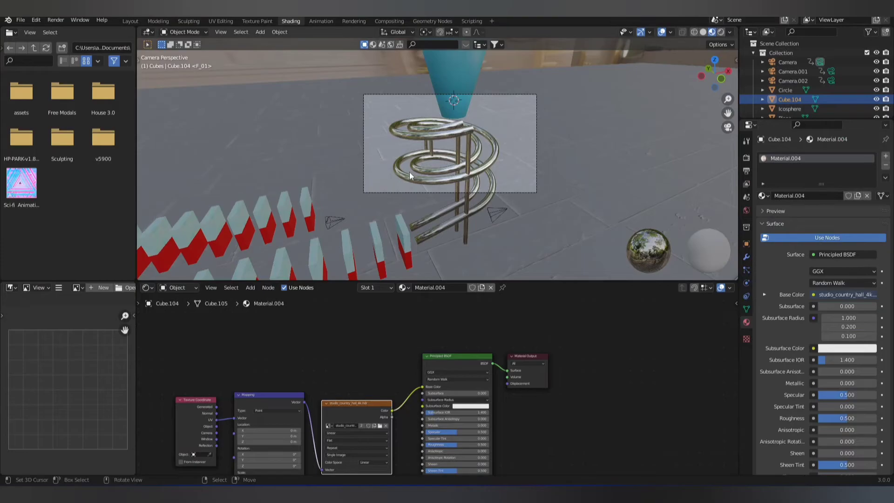
mouse_move(468, 180)
middle_down()
mouse_move(397, 166)
mouse_move(388, 199)
middle_up()
click(389, 199)
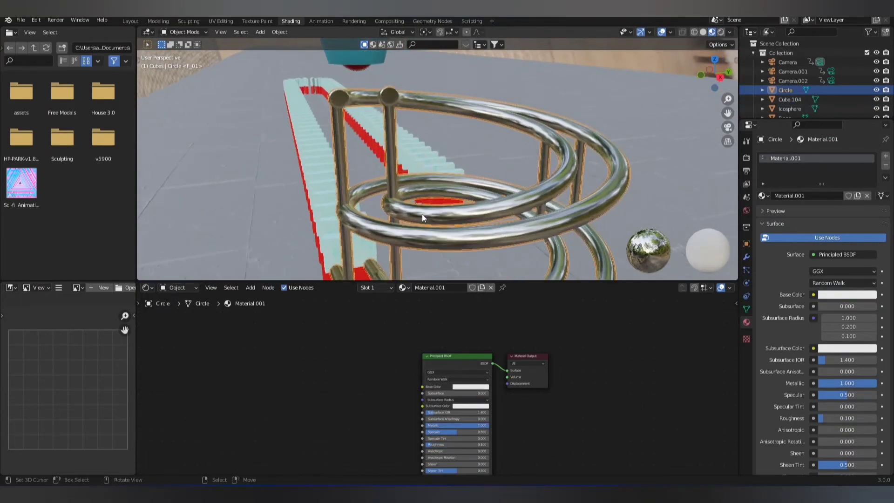
scroll(422, 189, up, 3)
scroll(422, 189, down, 3)
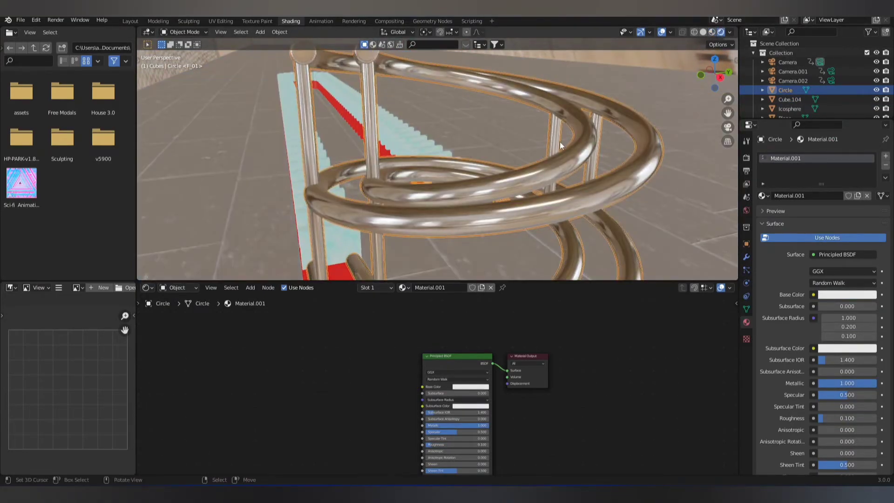
mouse_move(562, 145)
middle_down()
mouse_move(537, 146)
mouse_move(497, 186)
middle_up()
scroll(539, 150, up, 3)
click(496, 185)
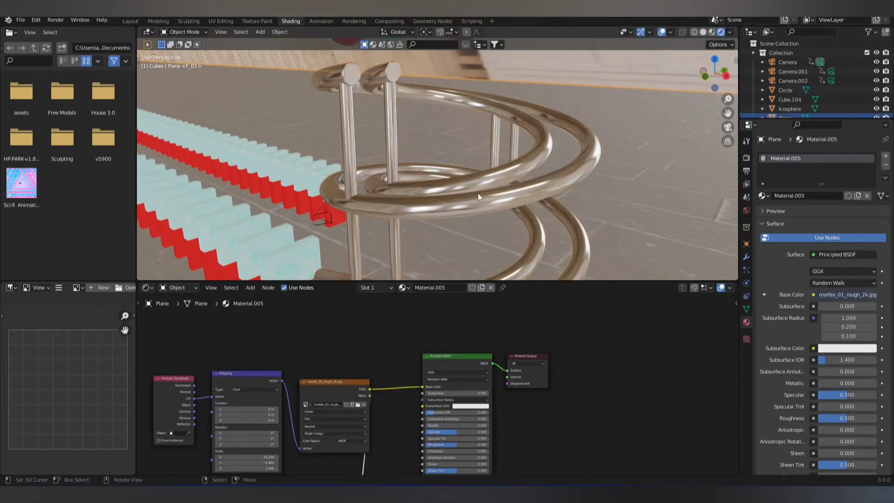
scroll(464, 182, up, 2)
click(440, 180)
scroll(447, 142, down, 3)
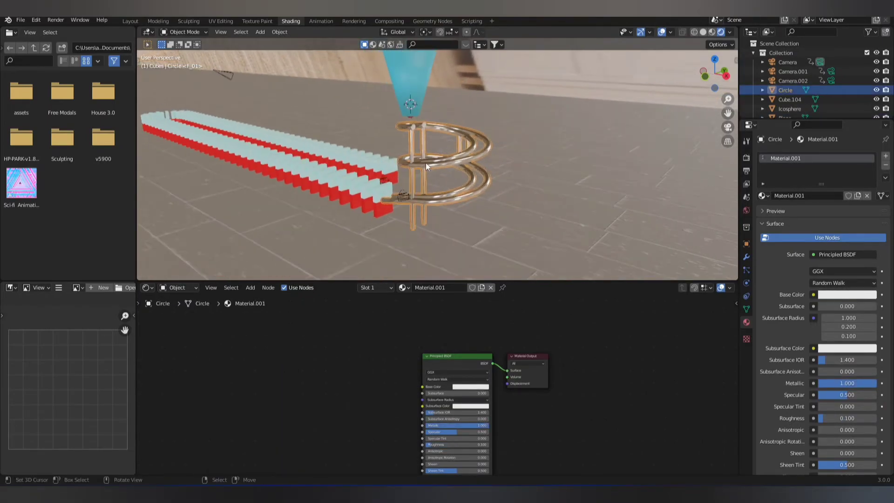
middle_drag(425, 163, 445, 157)
scroll(445, 157, up, 2)
scroll(442, 171, up, 2)
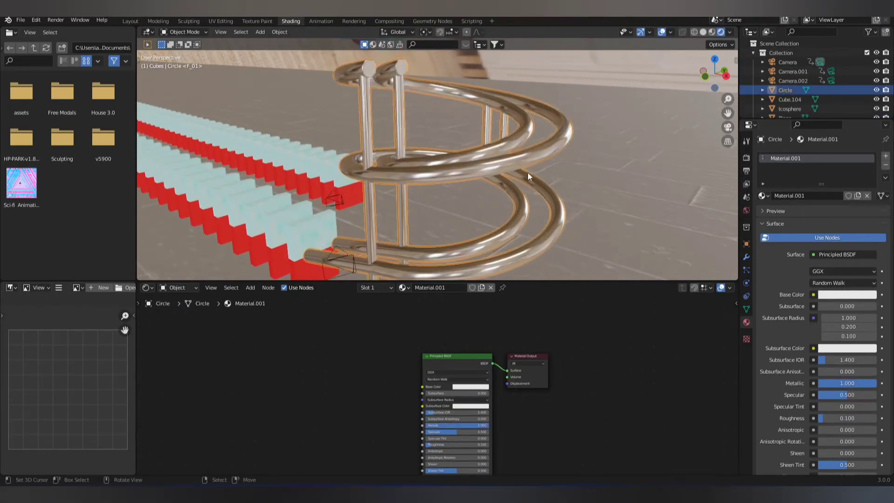
Show the World settings and browse the studio country hall HDR image.
click(746, 209)
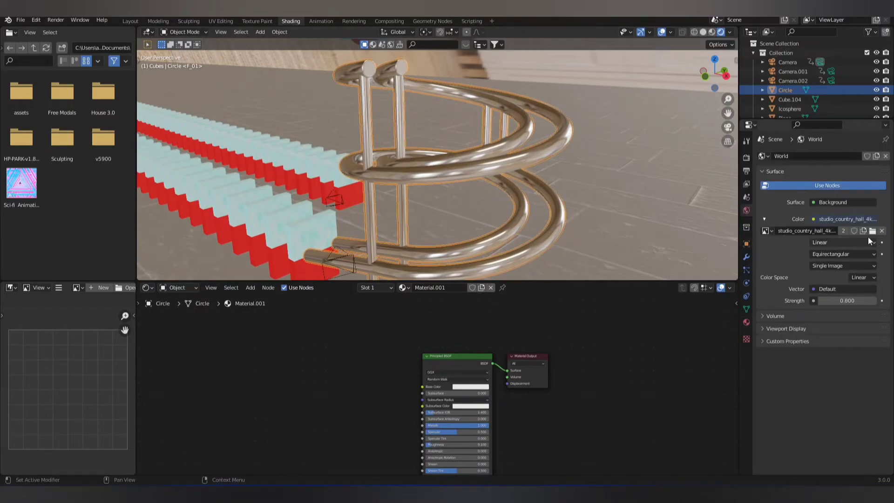
click(873, 231)
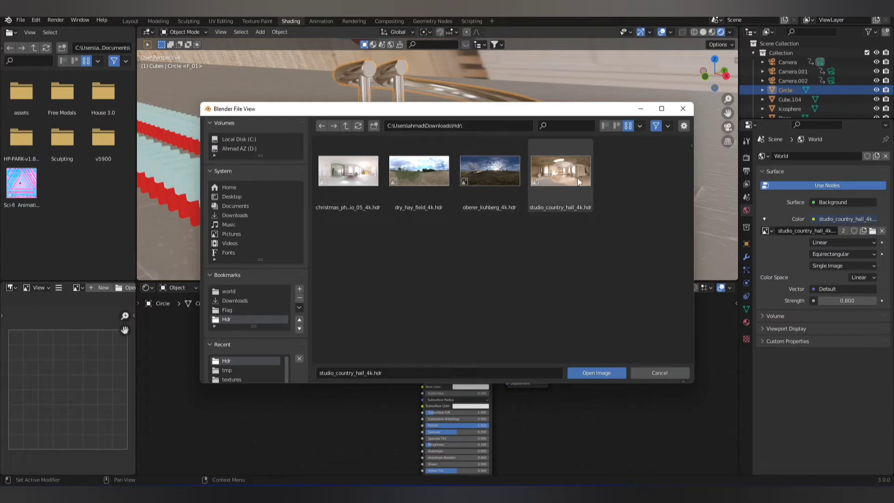
click(681, 109)
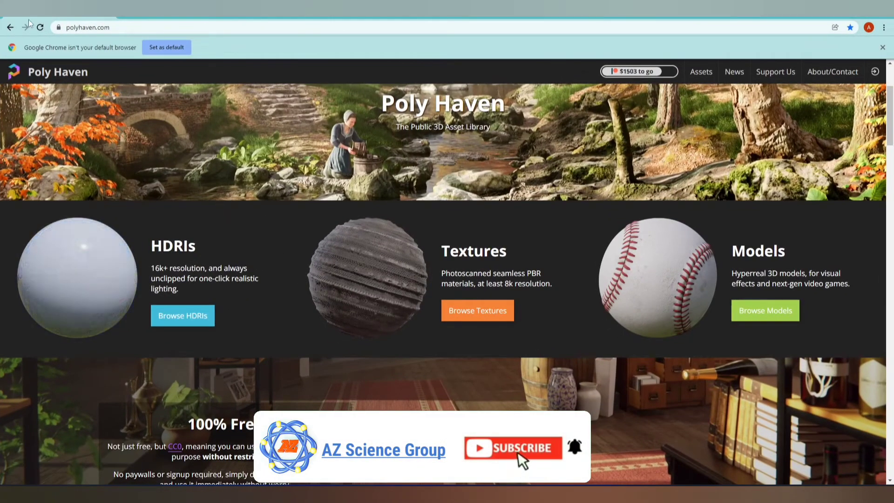
scroll(503, 349, down, 3)
scroll(384, 357, up, 2)
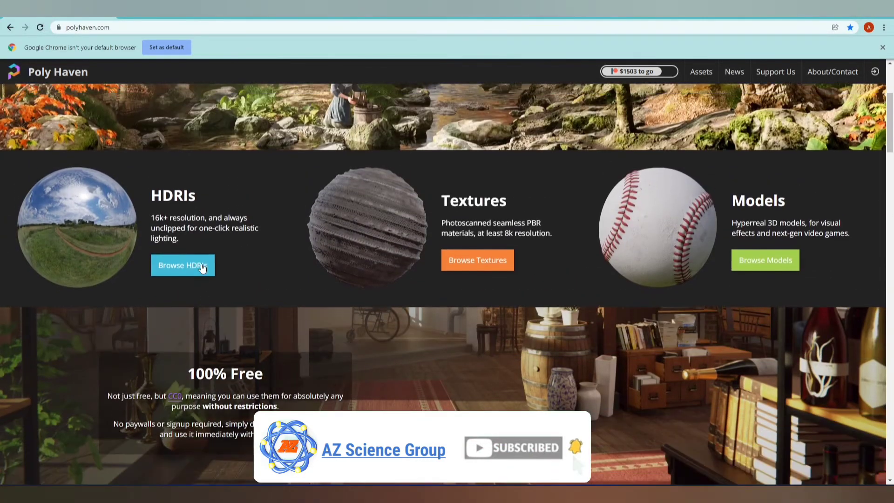
scroll(287, 238, up, 2)
scroll(284, 252, down, 2)
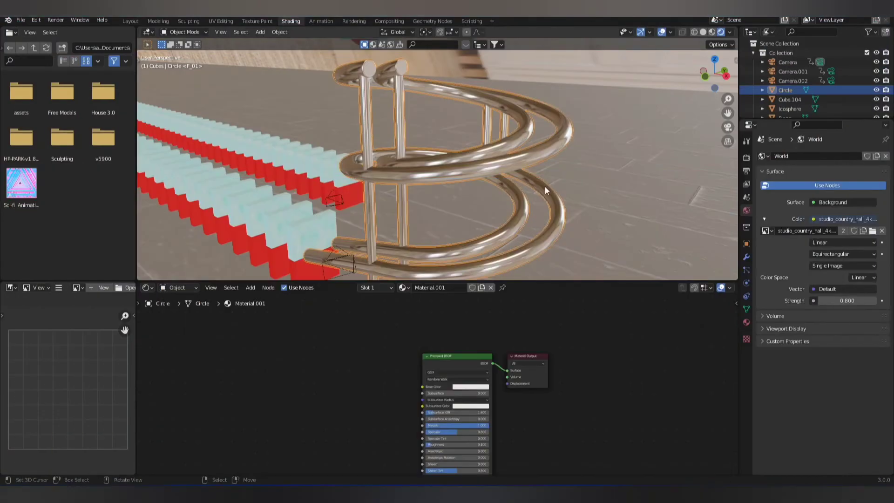
Orbit the view around the spiral rails.
mouse_move(545, 186)
middle_down()
mouse_move(473, 180)
mouse_move(536, 162)
middle_up()
scroll(473, 349, up, 2)
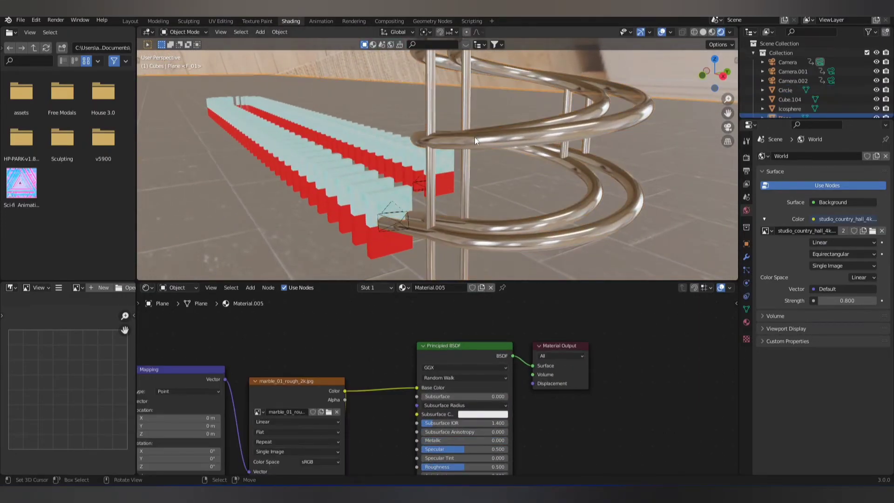
scroll(404, 380, down, 2)
scroll(405, 343, up, 1)
scroll(438, 360, up, 1)
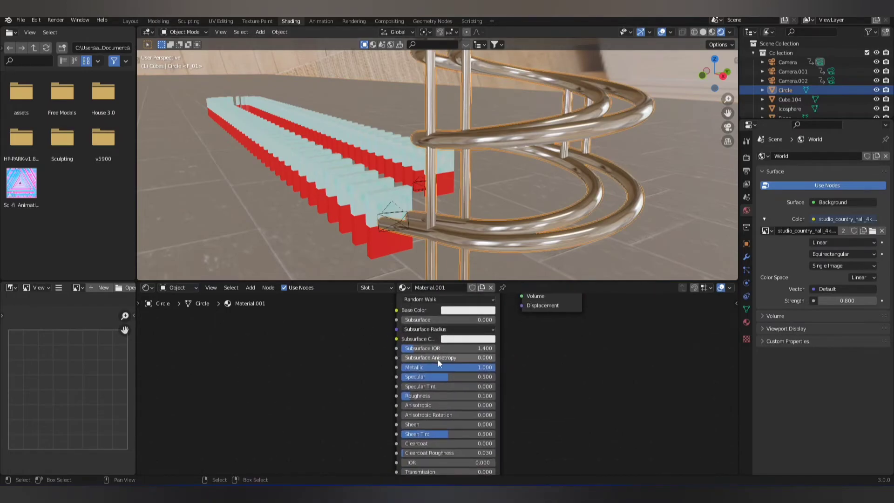
scroll(433, 397, up, 1)
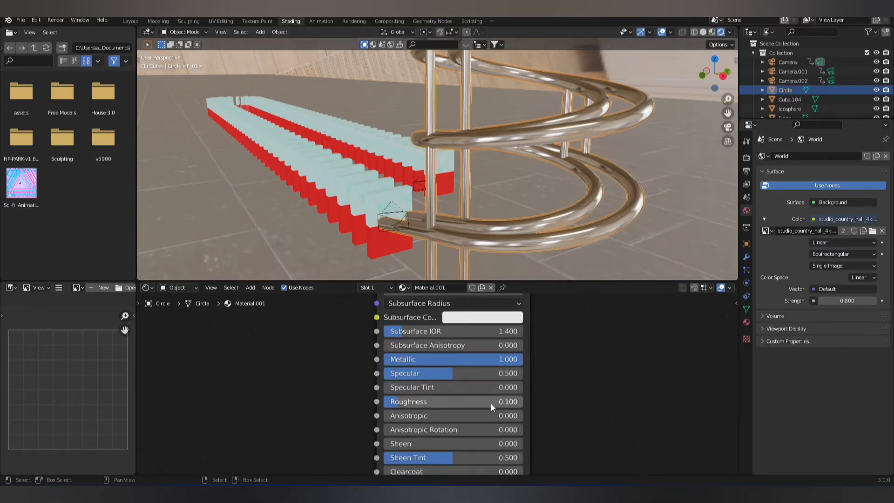
scroll(482, 406, up, 1)
scroll(515, 406, up, 1)
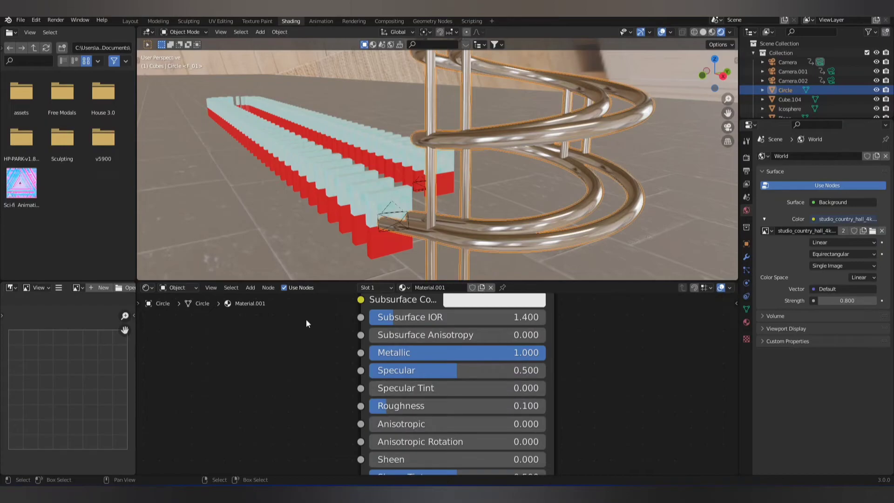
Inspect the first domino's colour nodes and switch it to its red material.
middle_drag(306, 368, 313, 396)
click(363, 218)
scroll(338, 361, down, 2)
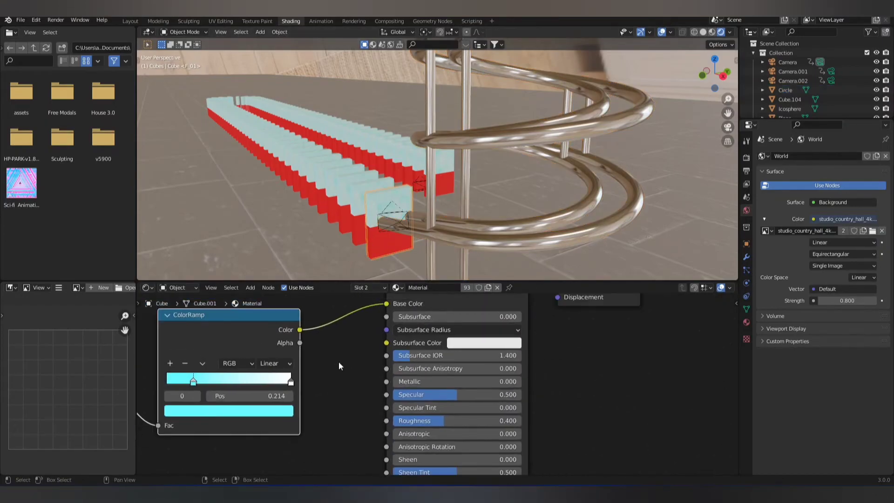
scroll(400, 367, down, 2)
scroll(373, 357, up, 2)
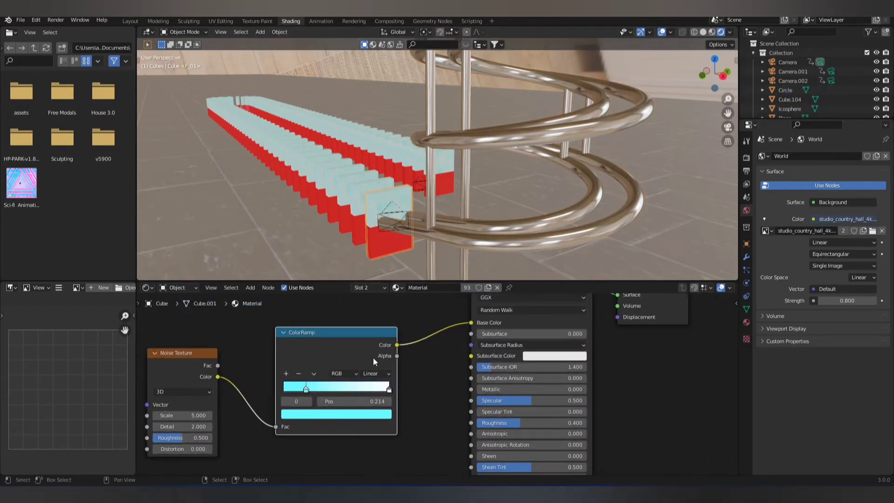
mouse_move(373, 356)
middle_down()
mouse_move(421, 359)
mouse_move(396, 360)
middle_up()
scroll(378, 361, up, 1)
mouse_move(374, 229)
middle_down()
mouse_move(372, 219)
mouse_move(352, 245)
mouse_move(375, 216)
middle_up()
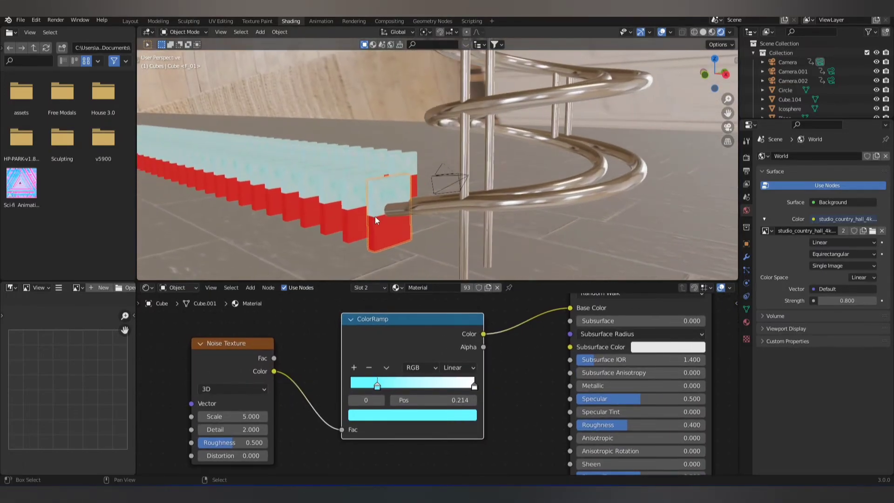
scroll(379, 366, down, 1)
scroll(282, 374, down, 1)
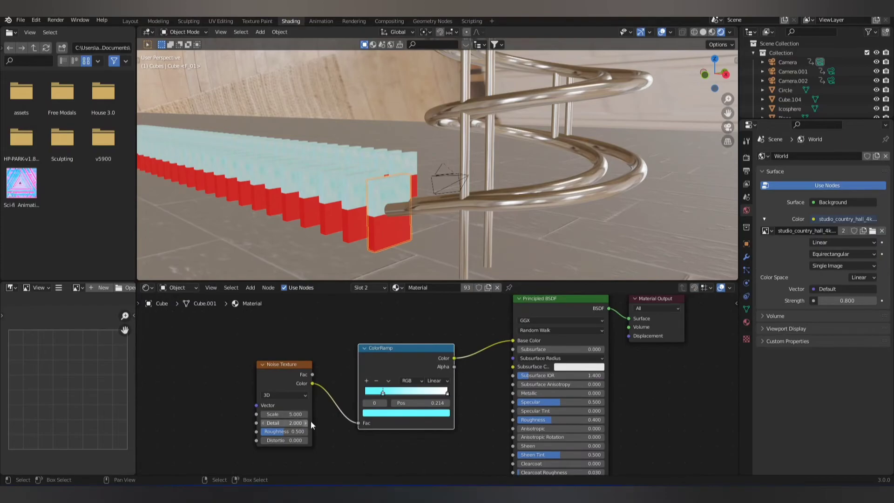
scroll(310, 420, down, 1)
scroll(279, 391, up, 1)
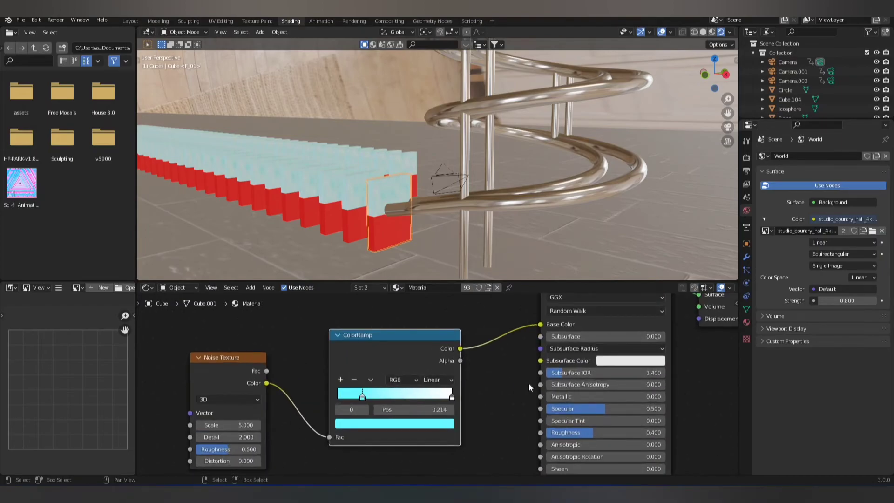
click(377, 287)
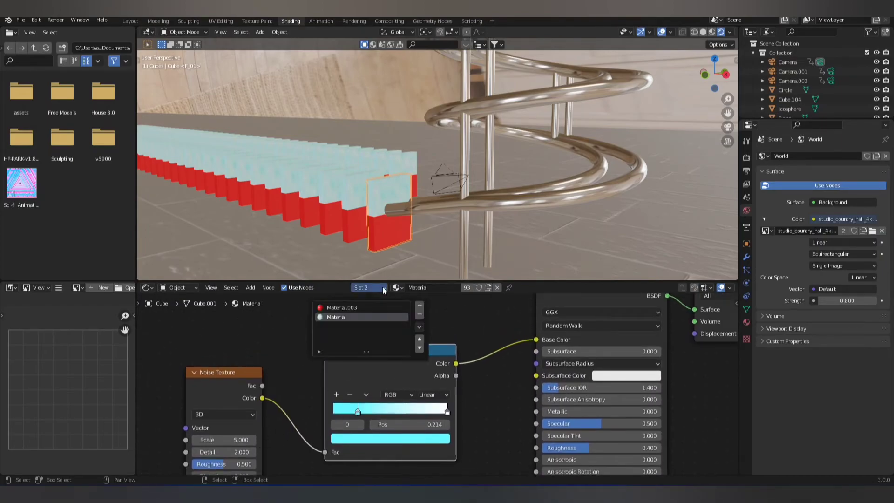
click(365, 304)
scroll(528, 356, down, 2)
scroll(488, 335, down, 1)
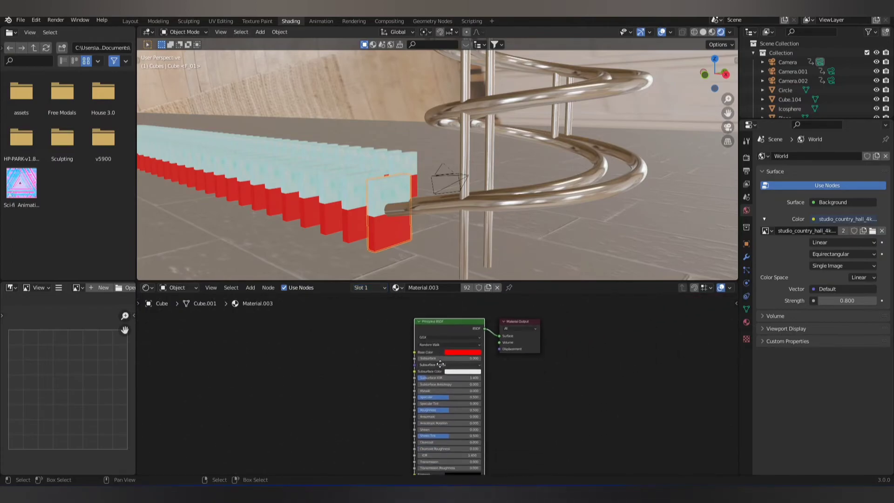
scroll(447, 307, down, 1)
Inspect the blue cone's and a domino cube's materials.
middle_drag(524, 153, 411, 127)
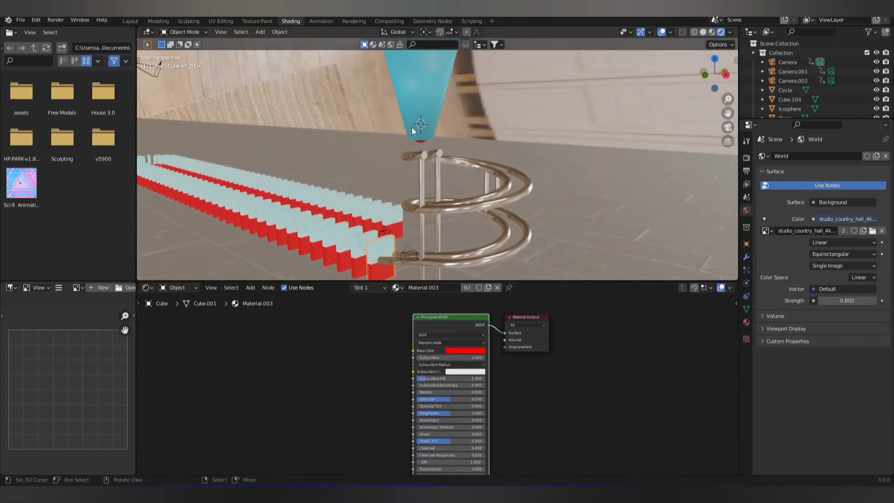
click(416, 127)
click(422, 142)
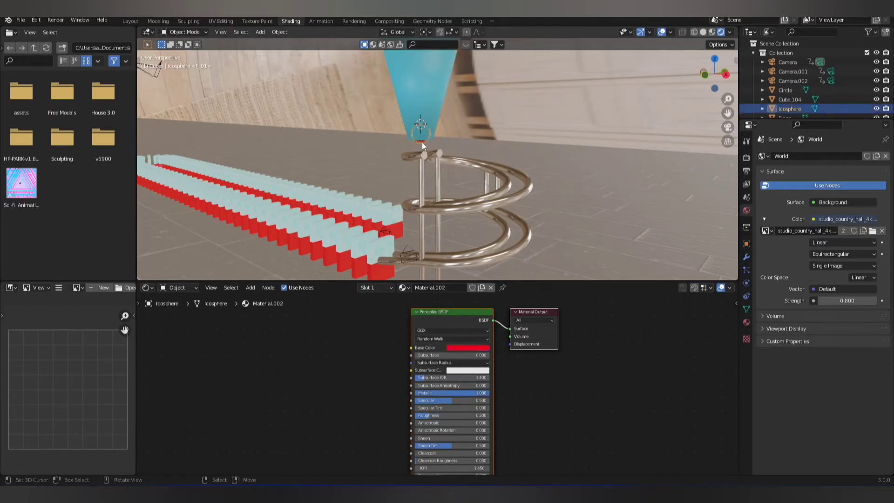
scroll(453, 360, down, 1)
scroll(453, 364, up, 2)
scroll(442, 191, down, 3)
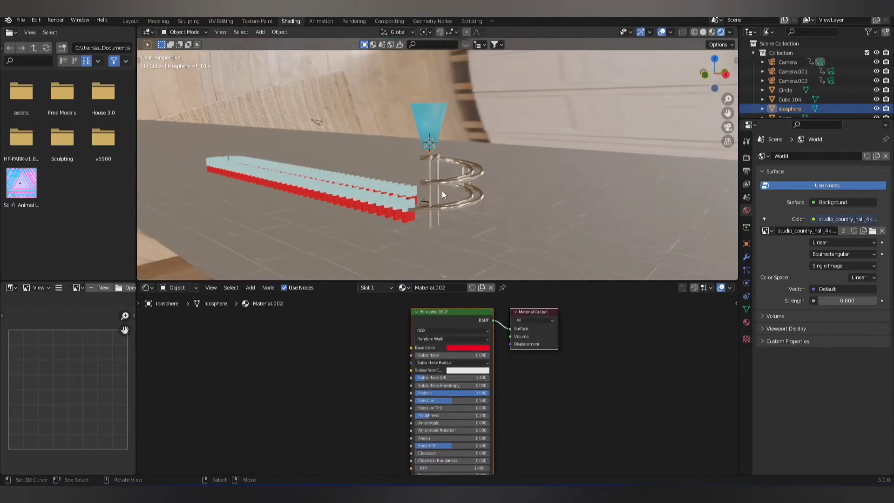
scroll(450, 434, up, 2)
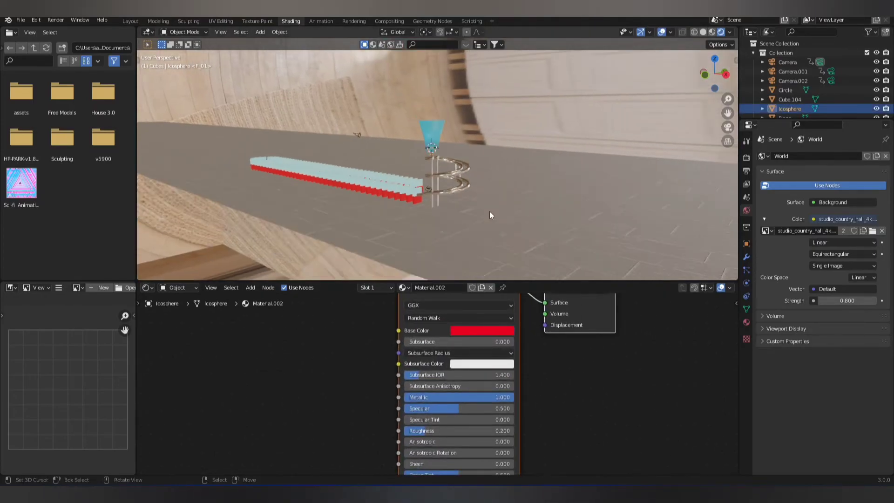
scroll(489, 212, up, 5)
middle_drag(477, 207, 475, 229)
scroll(475, 229, down, 3)
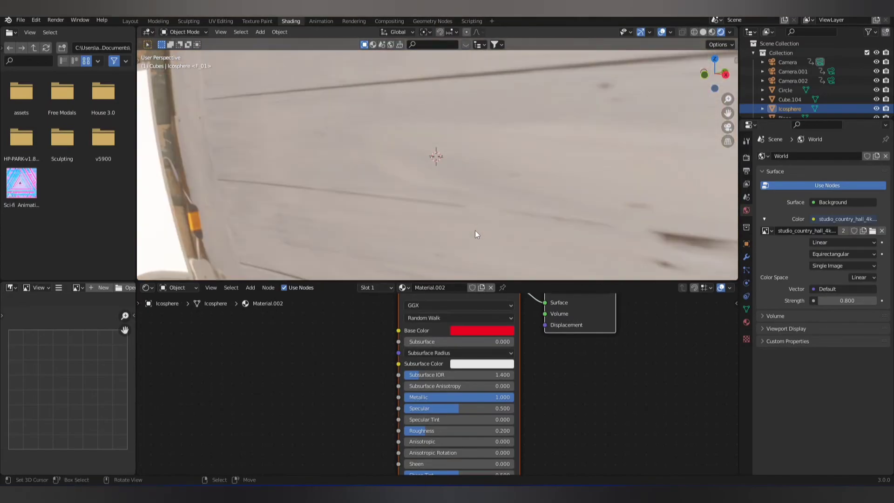
click(489, 218)
scroll(493, 213, down, 2)
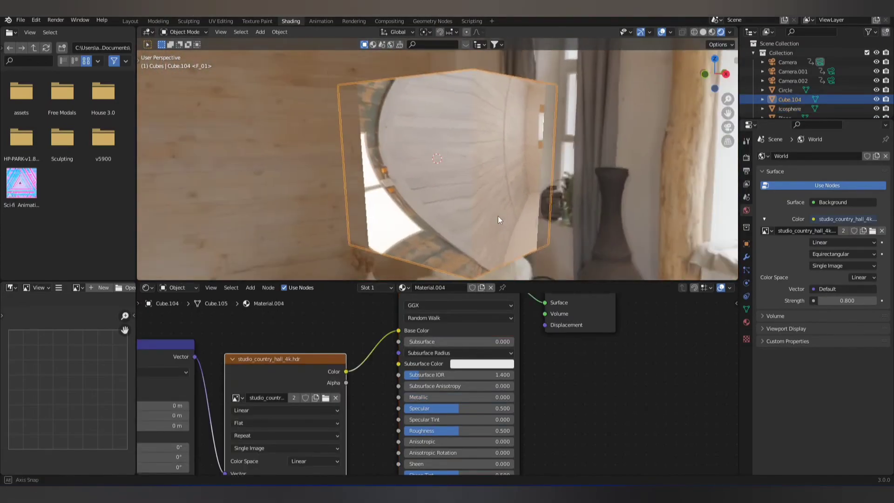
middle_drag(487, 218, 496, 230)
scroll(483, 233, down, 5)
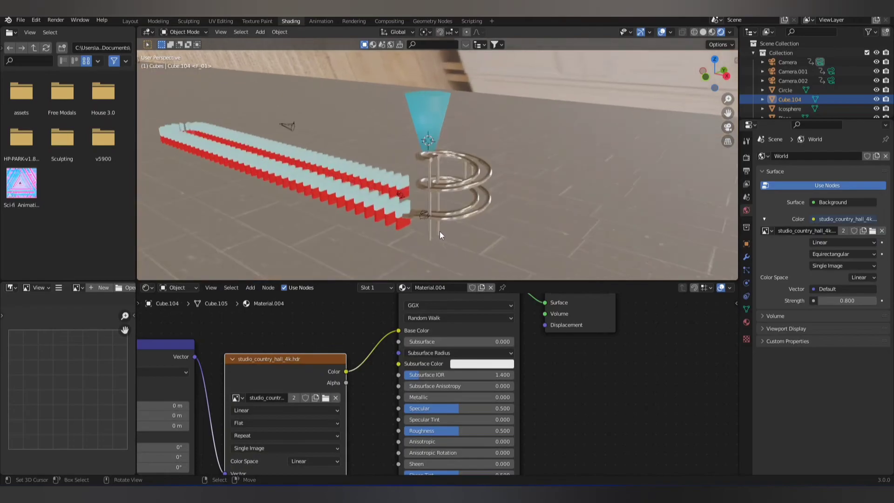
mouse_move(479, 234)
middle_down()
mouse_move(414, 230)
mouse_move(465, 250)
mouse_move(489, 224)
middle_up()
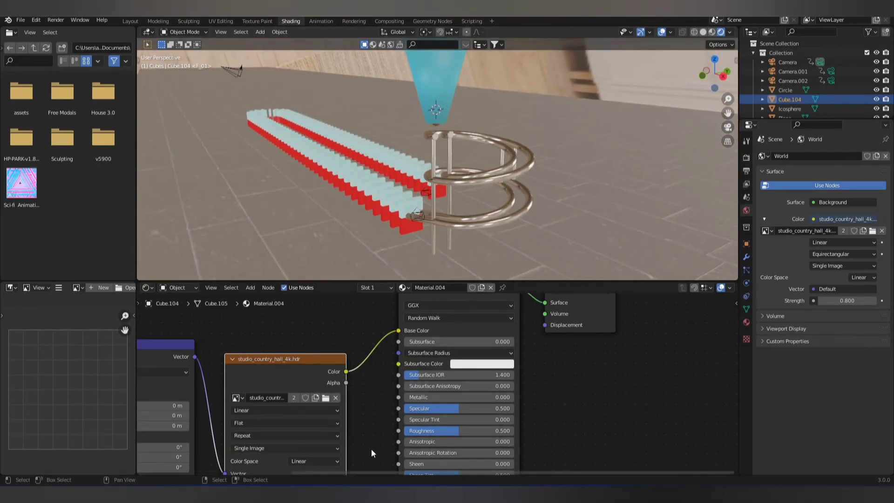
scroll(423, 405, down, 2)
Load the studio country hall image into the domino texture and return to Layout.
mouse_move(423, 405)
middle_down()
mouse_move(527, 407)
mouse_move(458, 393)
middle_up()
scroll(527, 407, up, 1)
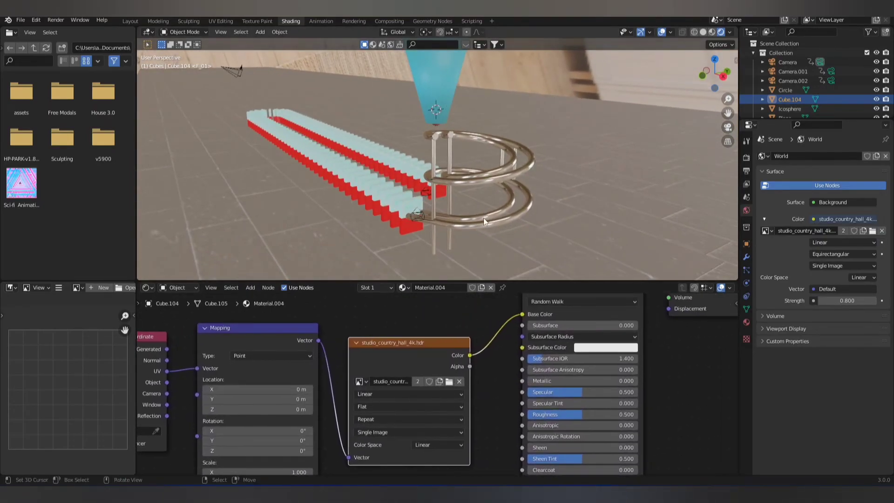
click(450, 381)
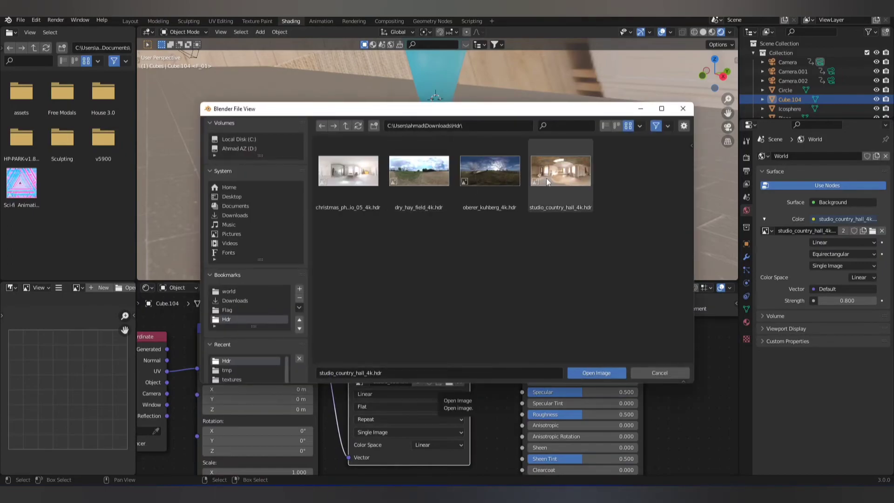
click(681, 109)
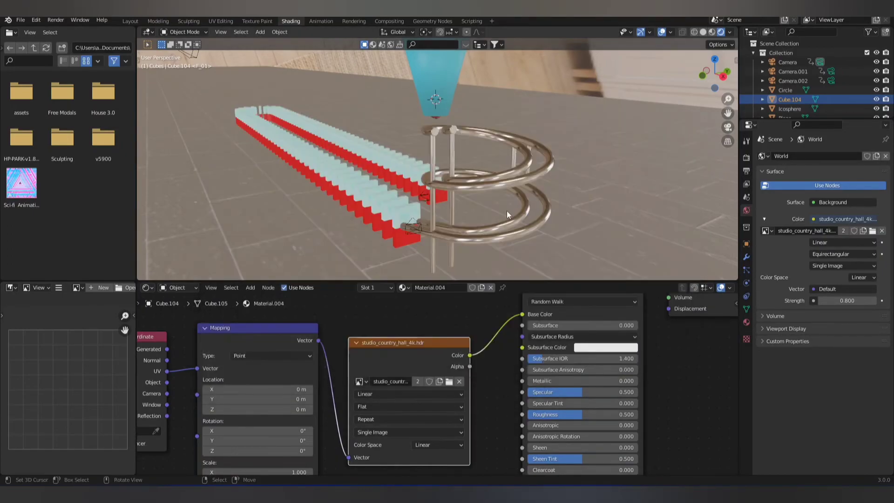
mouse_move(466, 225)
middle_down()
mouse_move(398, 208)
mouse_move(466, 222)
middle_up()
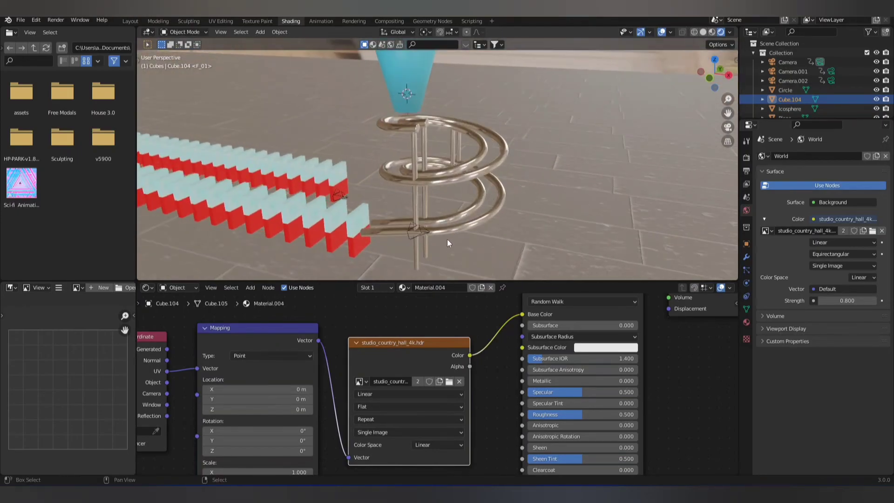
click(130, 20)
Play the domino animation through its camera cuts with Scene properties shown.
middle_drag(410, 190, 441, 168)
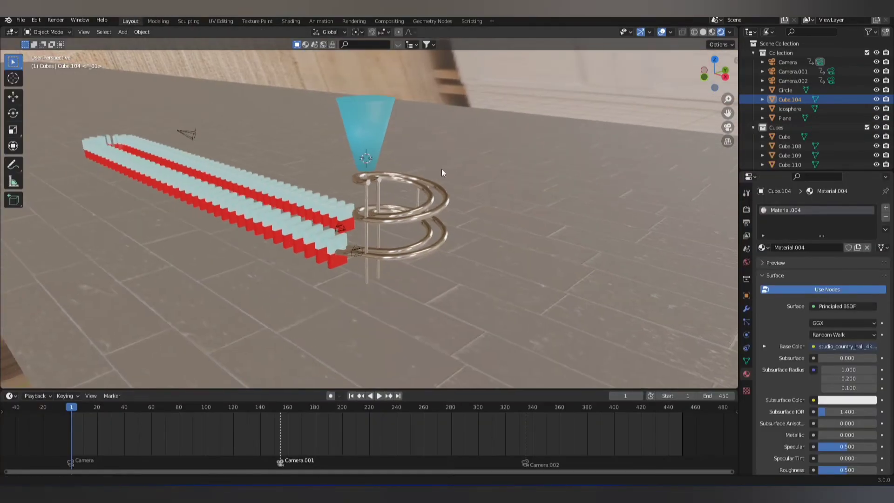
click(380, 394)
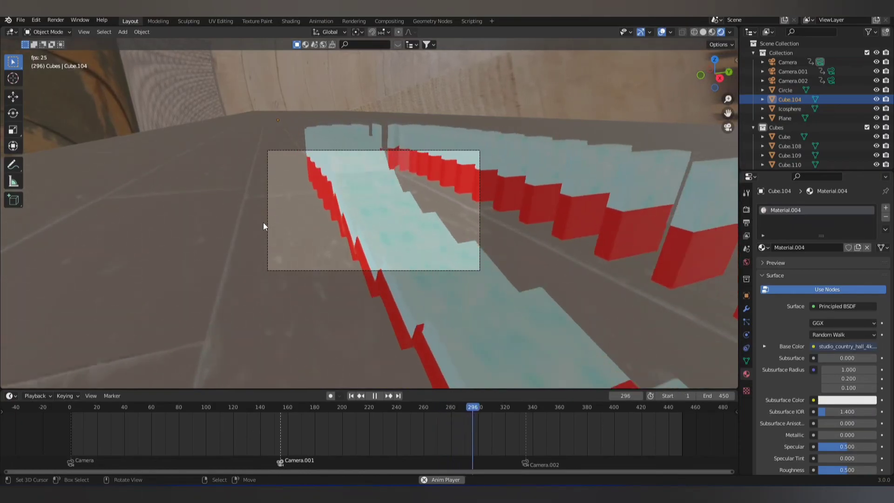
scroll(462, 428, down, 1)
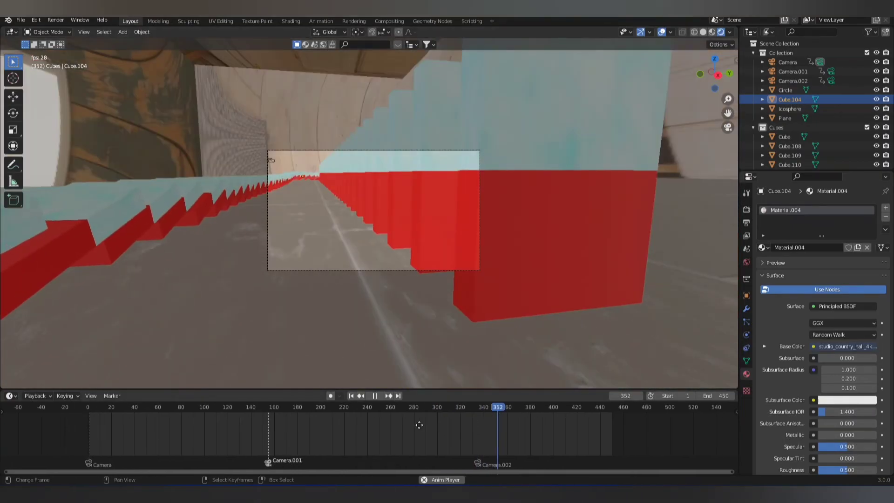
scroll(503, 419, down, 2)
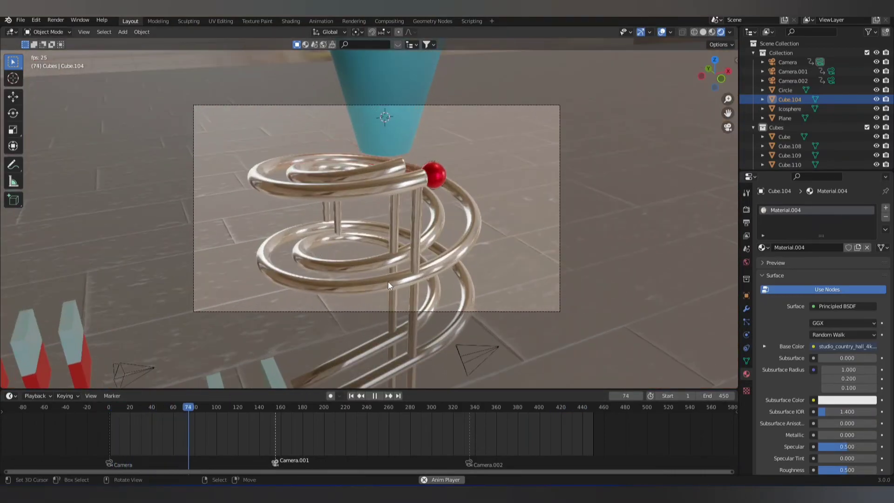
click(746, 249)
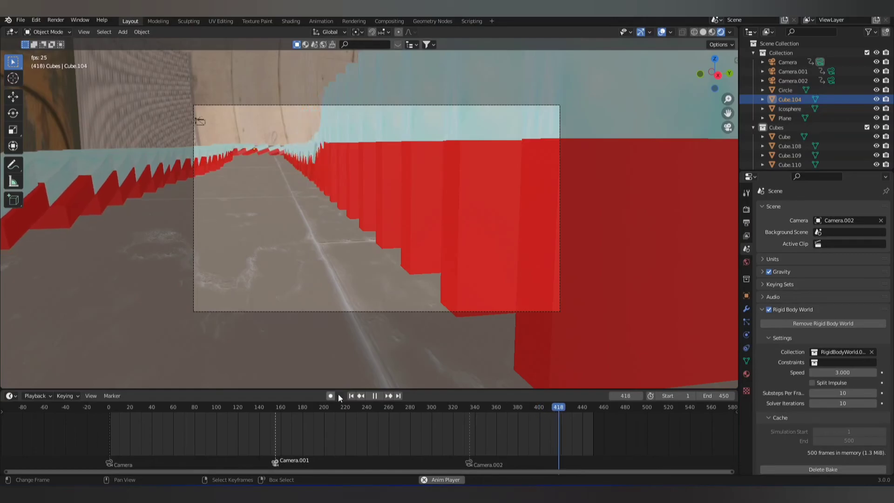
Stop playback at frame 415 and orbit out of camera view.
click(374, 395)
key(shift+ctrl+space)
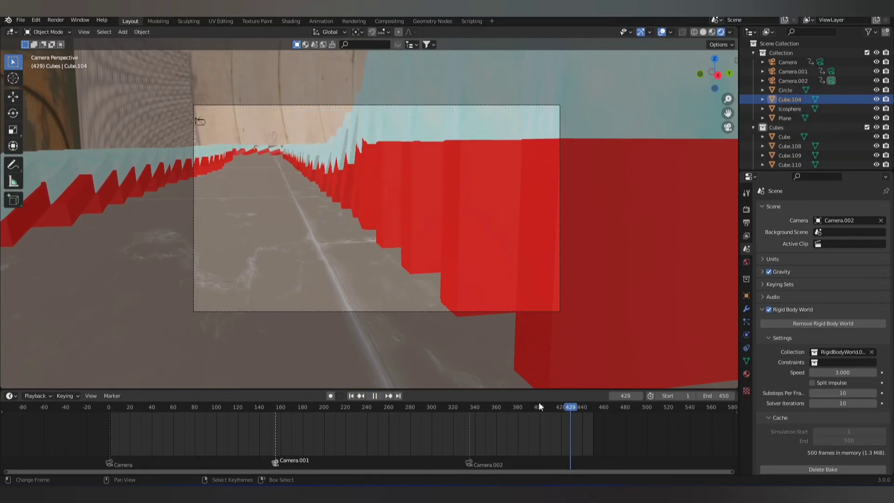
mouse_move(487, 400)
mouse_down()
mouse_move(418, 395)
mouse_move(554, 400)
mouse_up()
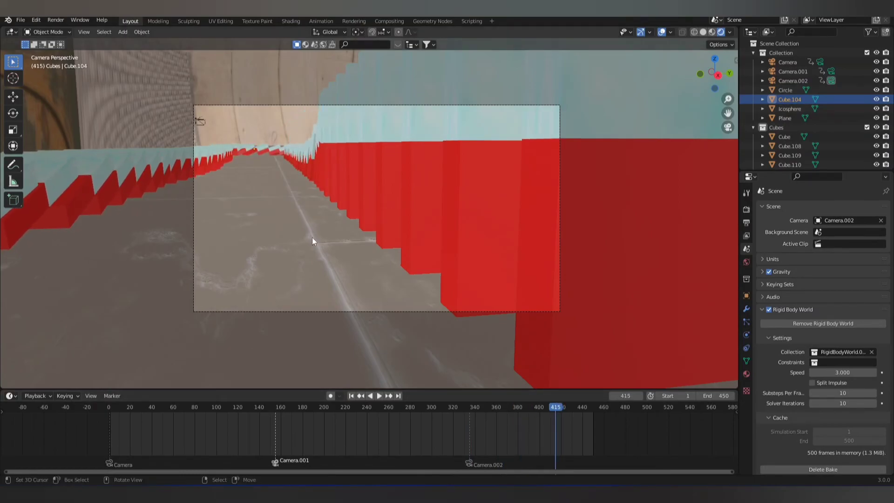
key(space)
mouse_move(311, 187)
middle_down()
mouse_move(384, 215)
mouse_move(355, 196)
middle_up()
scroll(382, 207, down, 3)
scroll(385, 209, down, 2)
scroll(384, 205, down, 4)
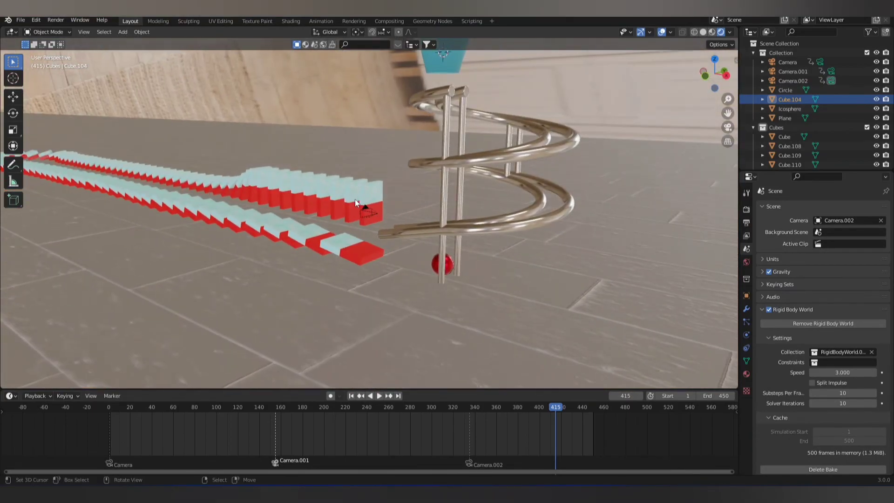
scroll(353, 208, up, 1)
Show Output Properties with 1920×1080 resolution, 24 fps and FFmpeg video format.
click(746, 209)
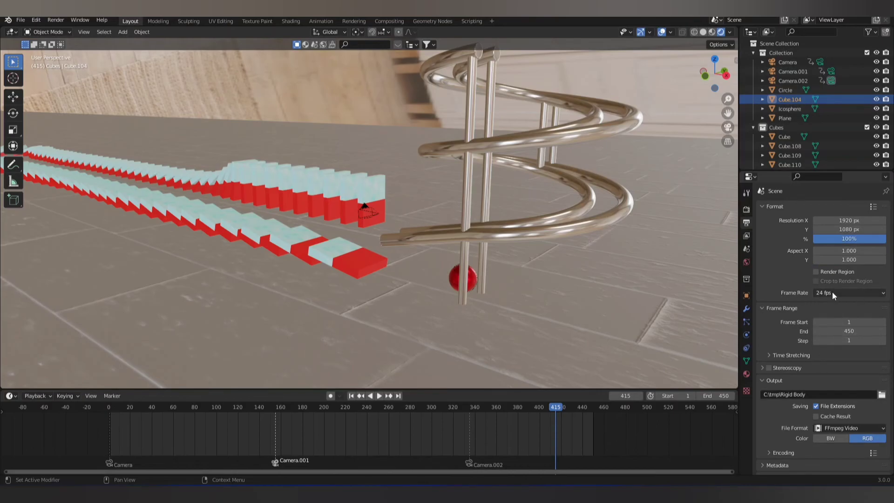
scroll(839, 419, down, 1)
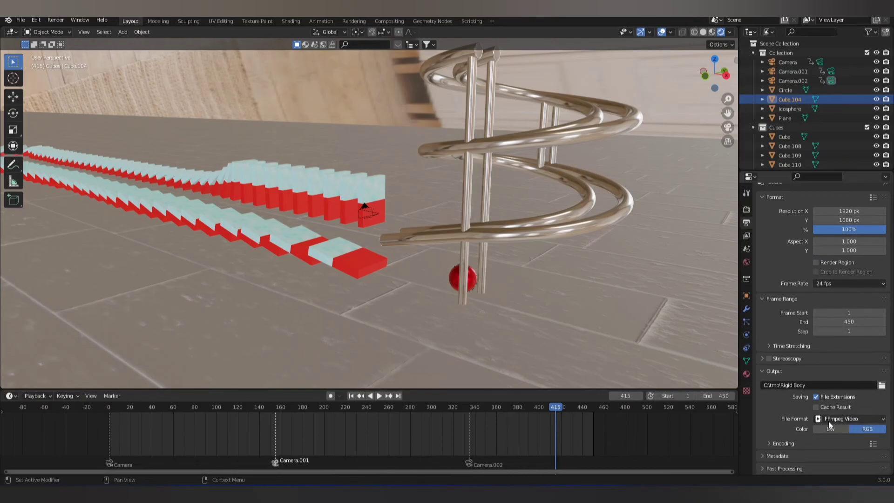
scroll(564, 325, up, 1)
scroll(543, 325, up, 1)
scroll(546, 325, up, 1)
scroll(545, 326, down, 1)
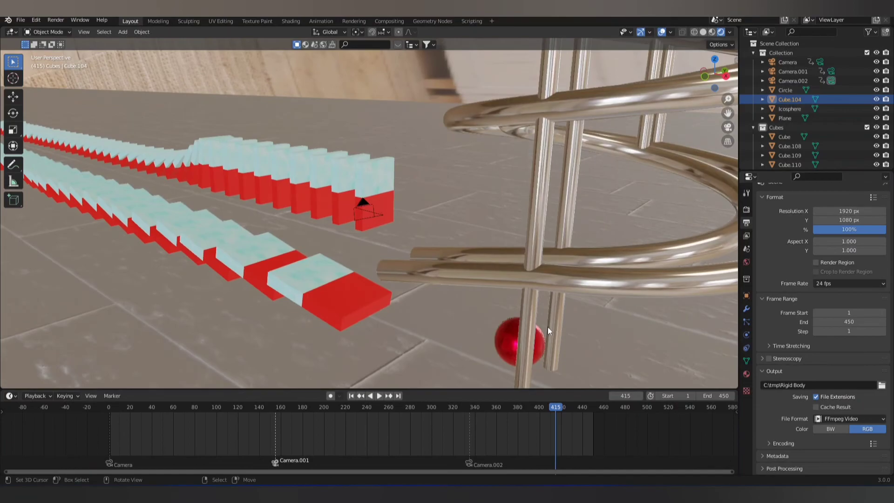
scroll(548, 327, down, 1)
scroll(542, 323, down, 1)
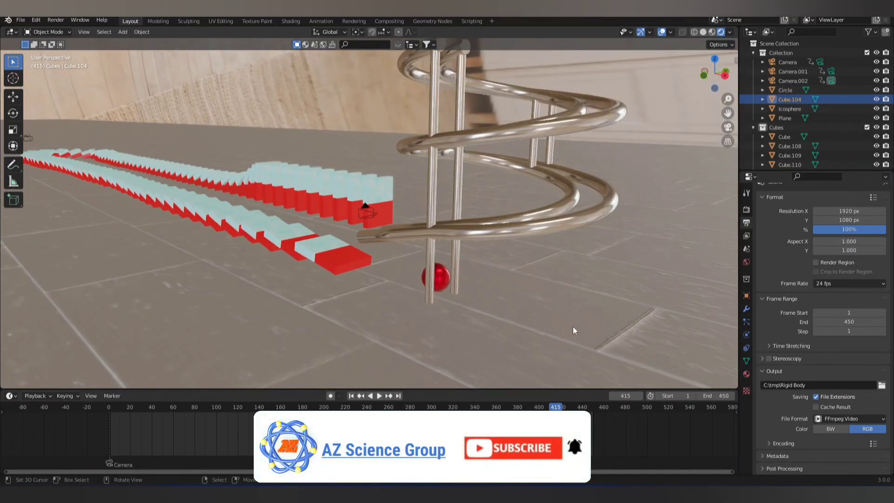
scroll(552, 319, down, 1)
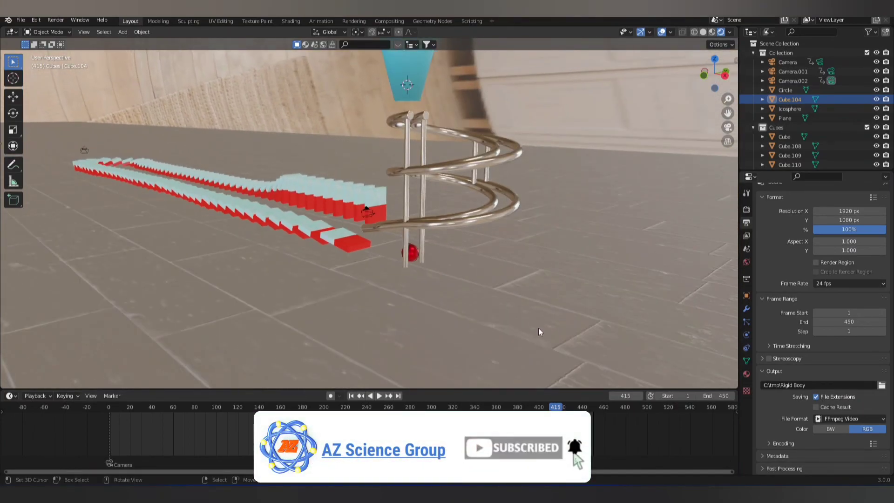
scroll(539, 331, up, 1)
scroll(529, 335, up, 1)
scroll(529, 337, up, 2)
scroll(529, 337, up, 2)
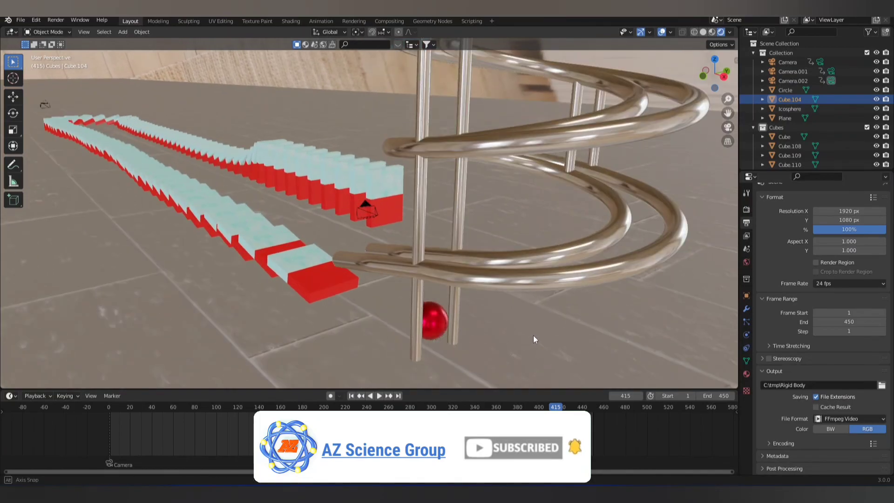